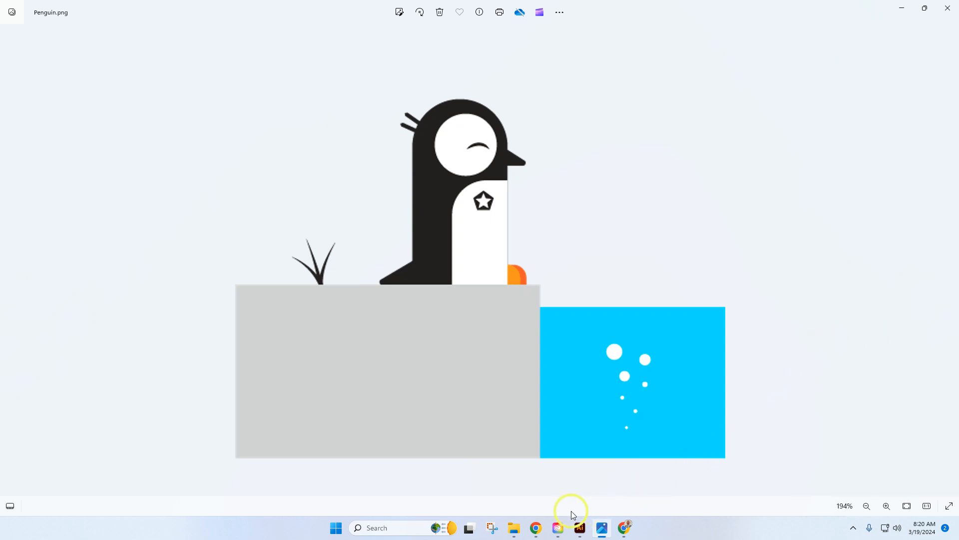
Download the starting penguin sketch, Penguin.jpg, from the link on the Penguin Sketch - Tutorial assignment page in Chrome.
left_click(627, 529)
left_click(78, 11)
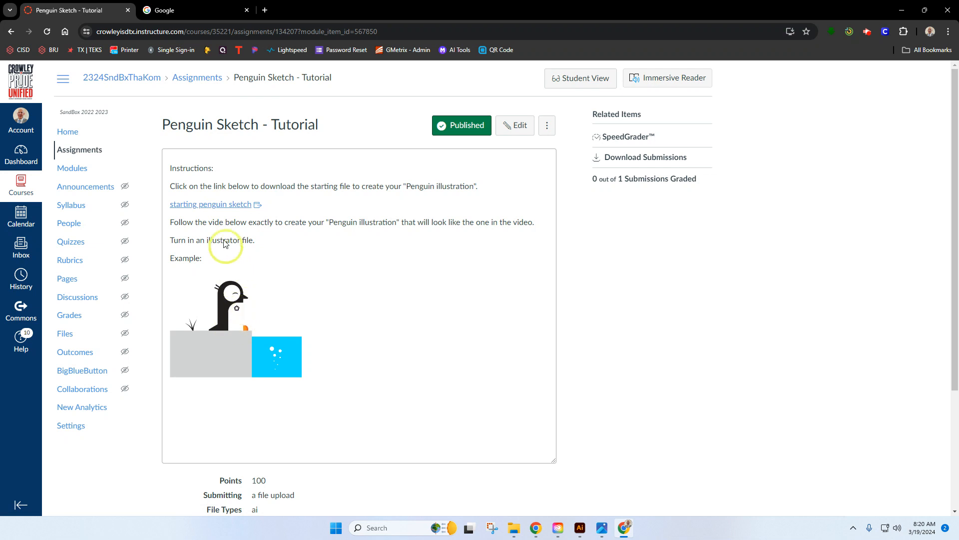
left_click(212, 204)
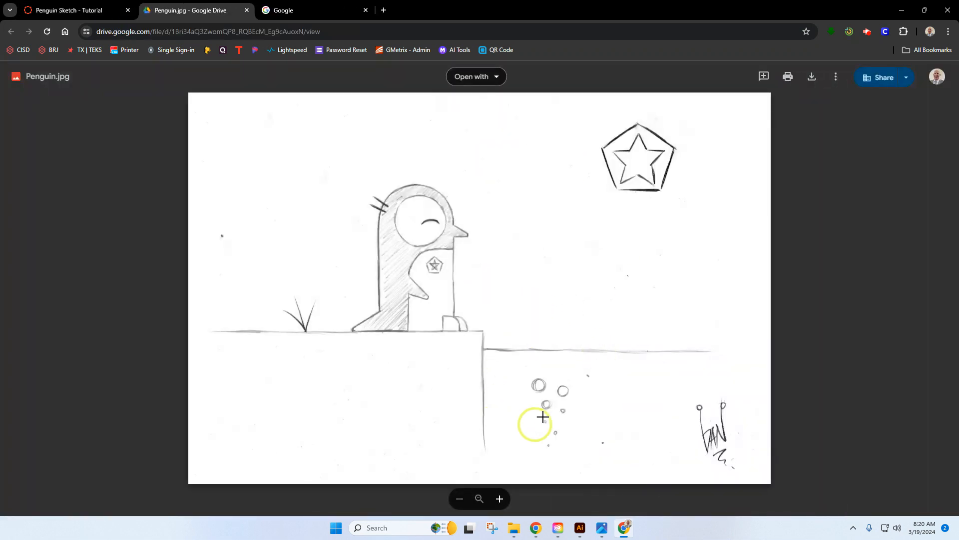
left_click(811, 77)
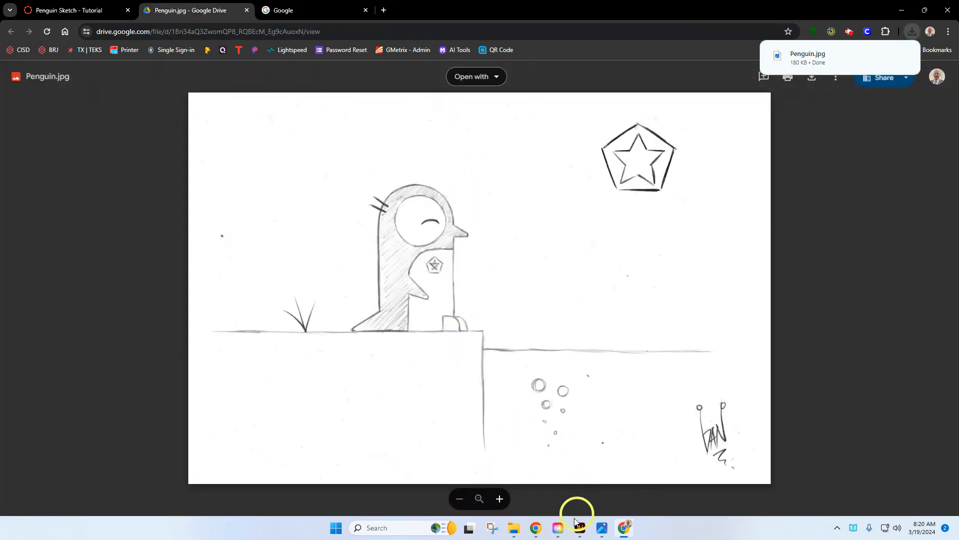
Switch to Illustrator and create a Print Letter document named Penguin, in inches, landscape orientation (11 x 8.5 in) and RGB Color mode.
left_click(559, 533)
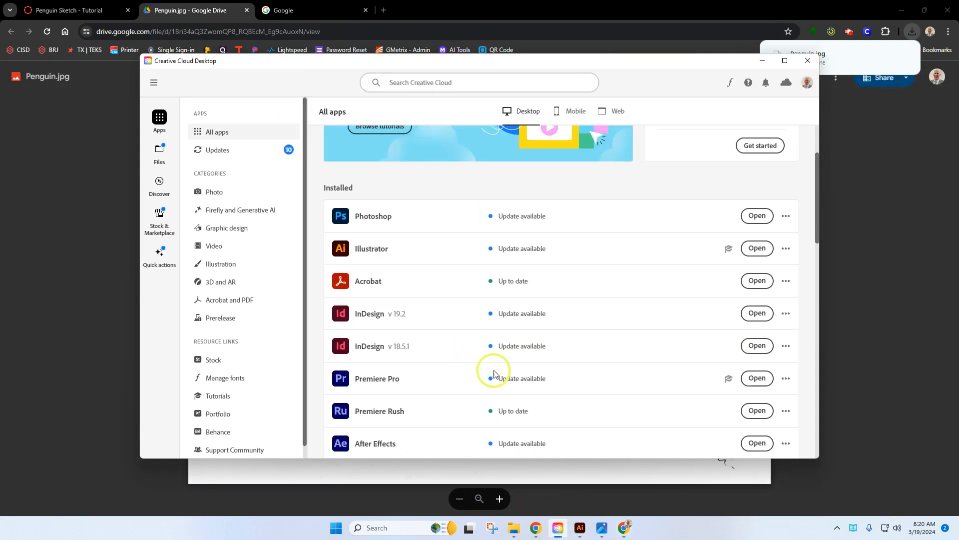
left_click(580, 527)
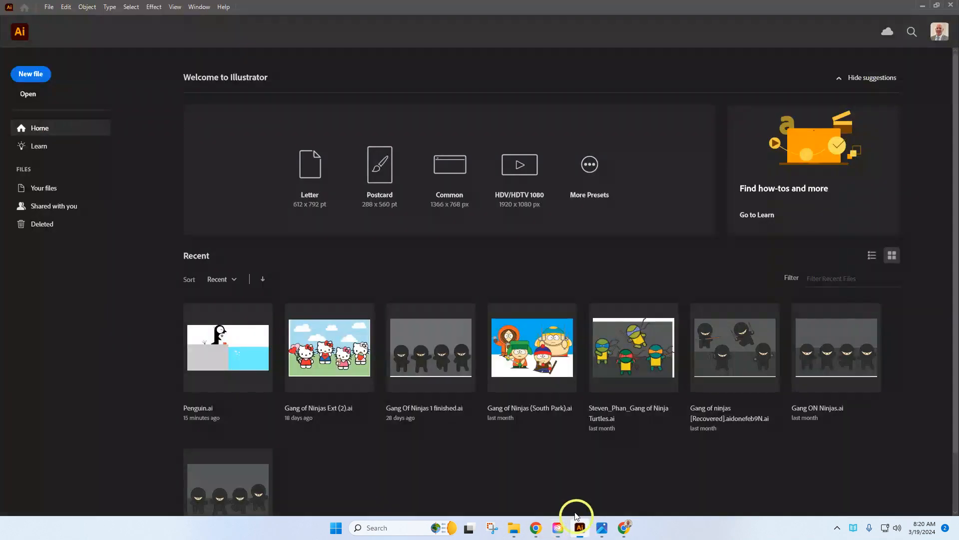
left_click(30, 75)
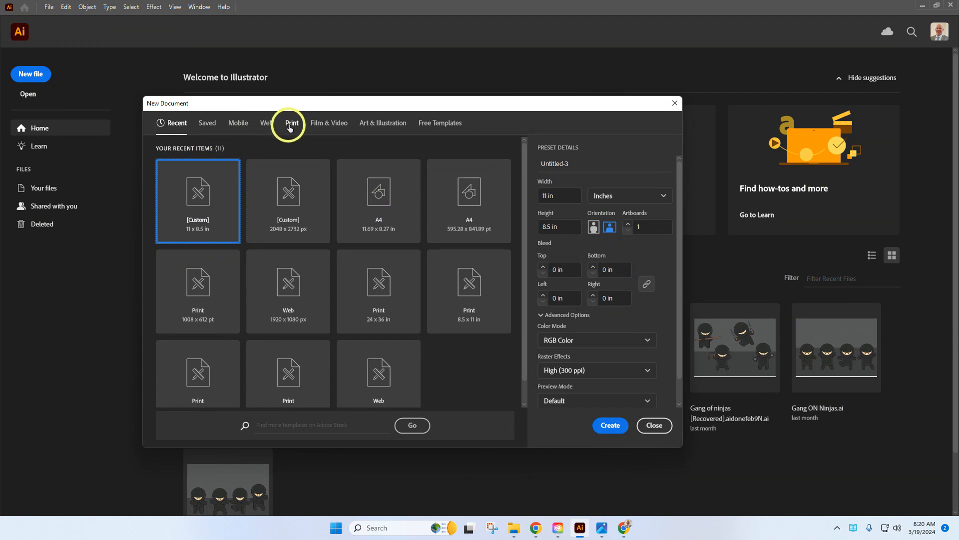
left_click(290, 125)
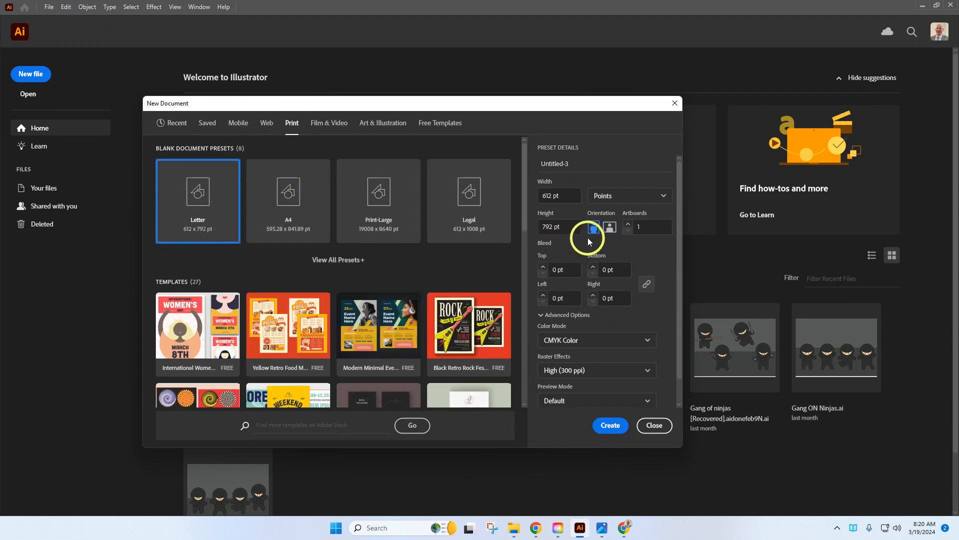
left_click_drag(574, 165, 538, 163)
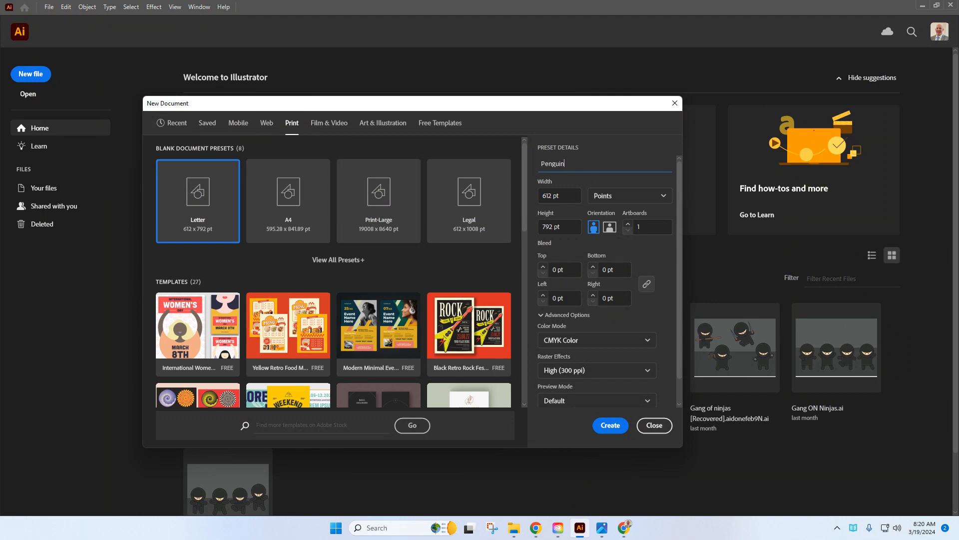
left_click(608, 195)
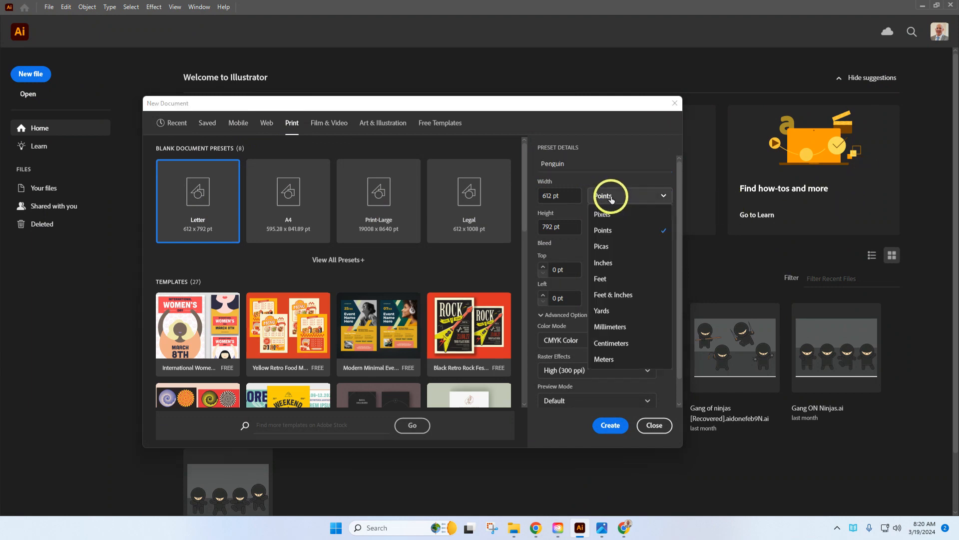
left_click(606, 263)
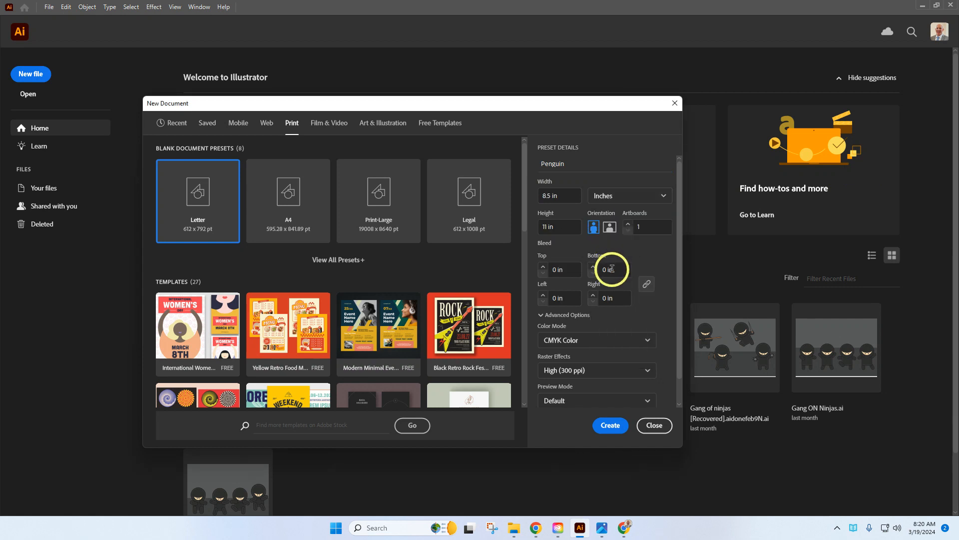
left_click(609, 227)
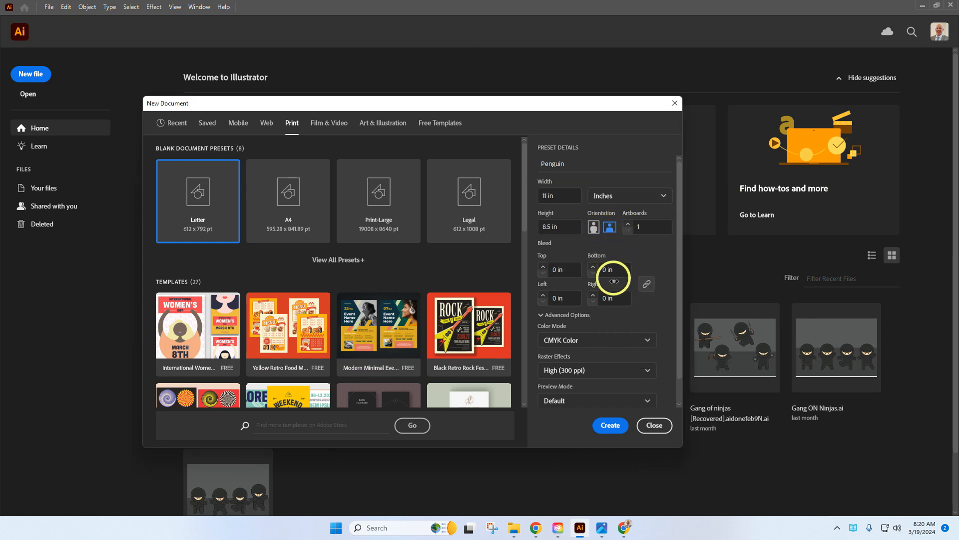
left_click(600, 341)
left_click(599, 355)
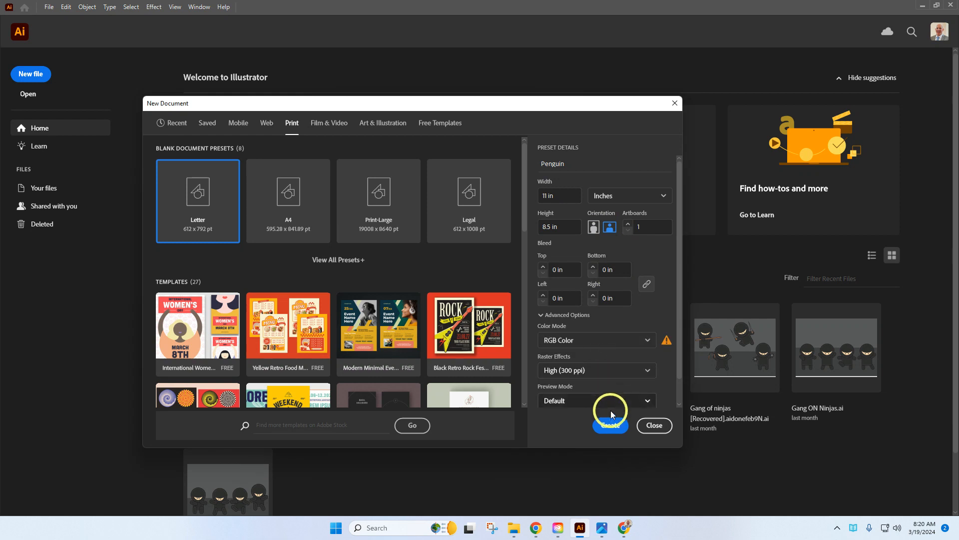
left_click(614, 426)
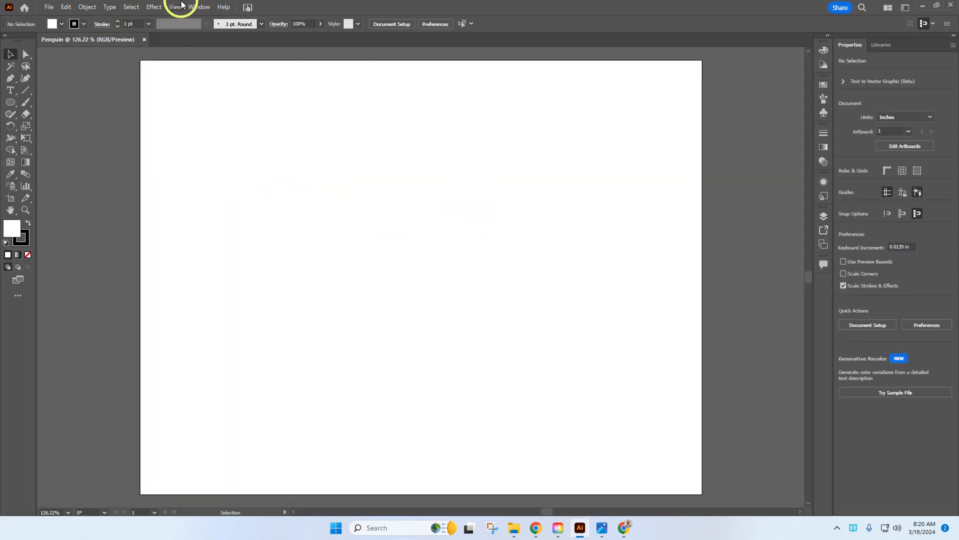
Choose the Essentials Classic workspace and reset it to its default layout.
left_click(199, 8)
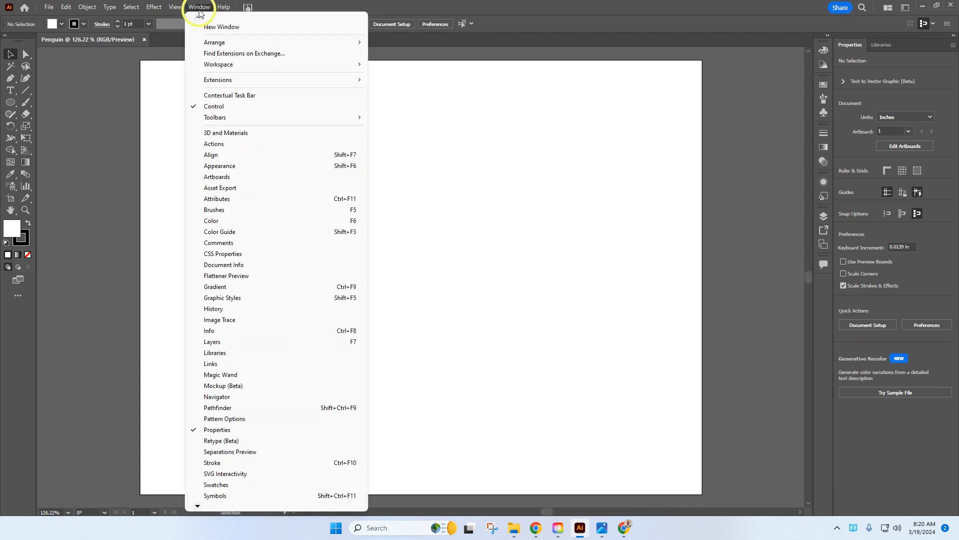
mouse_move(236, 64)
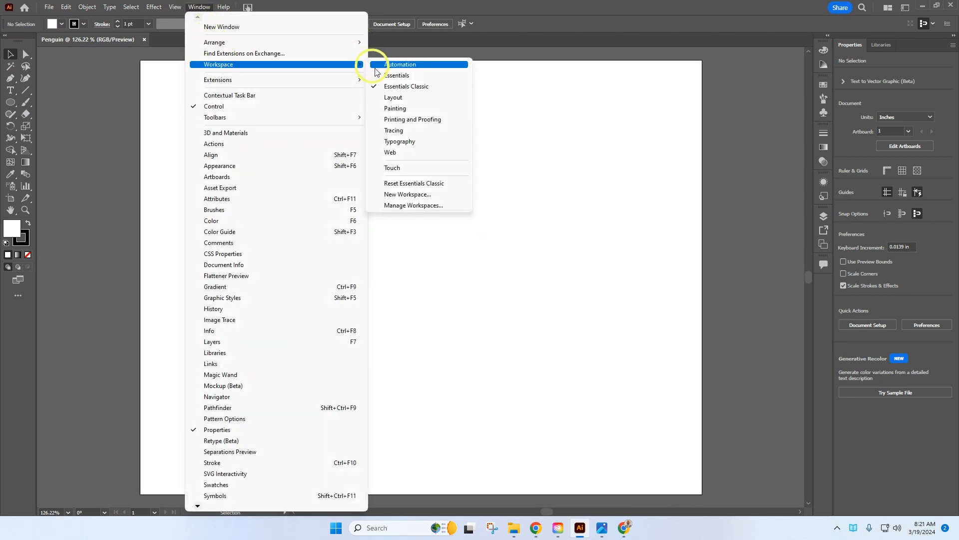
left_click(394, 91)
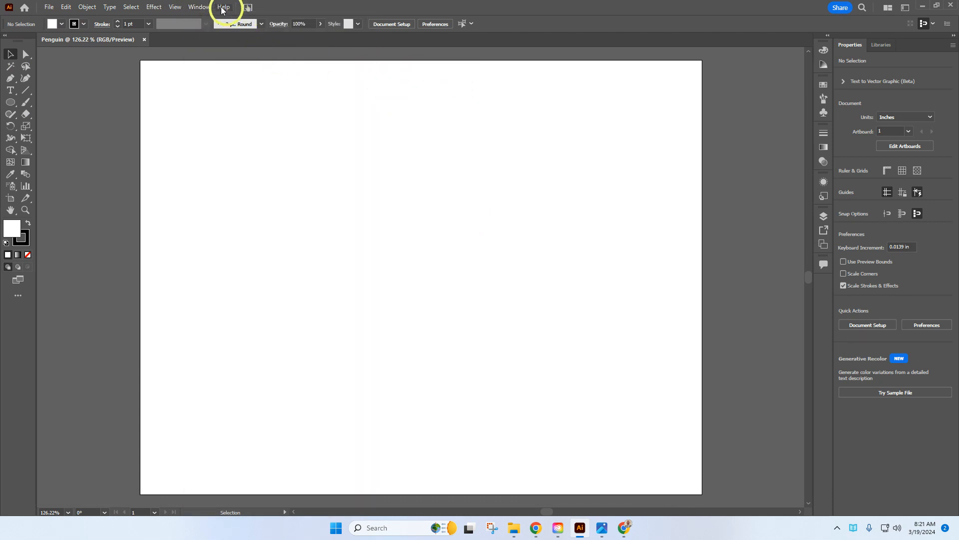
left_click(199, 7)
mouse_move(360, 65)
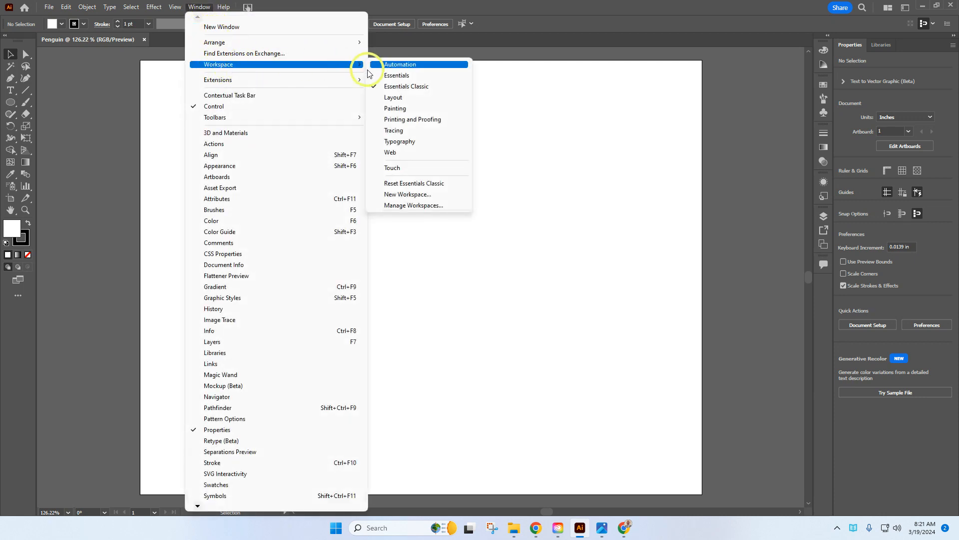
left_click(410, 183)
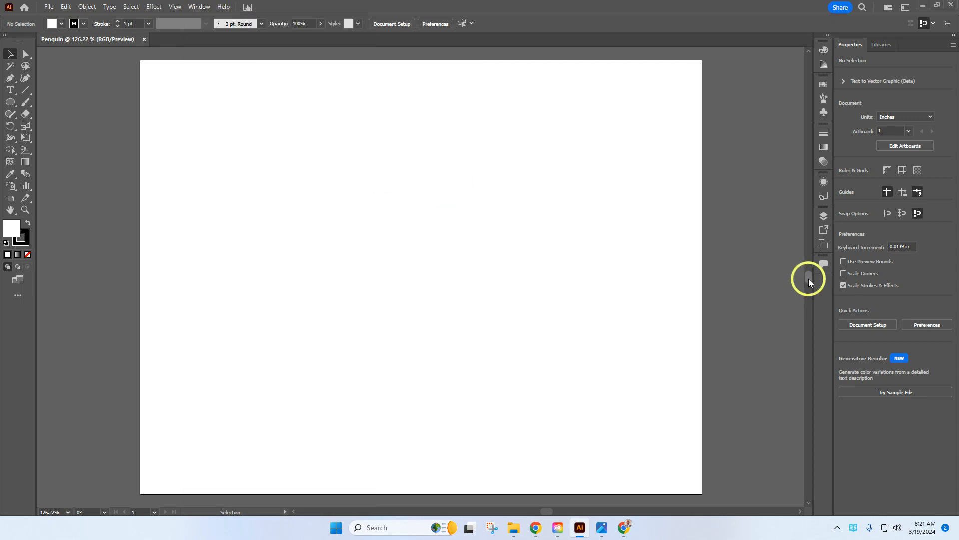
left_click(174, 7)
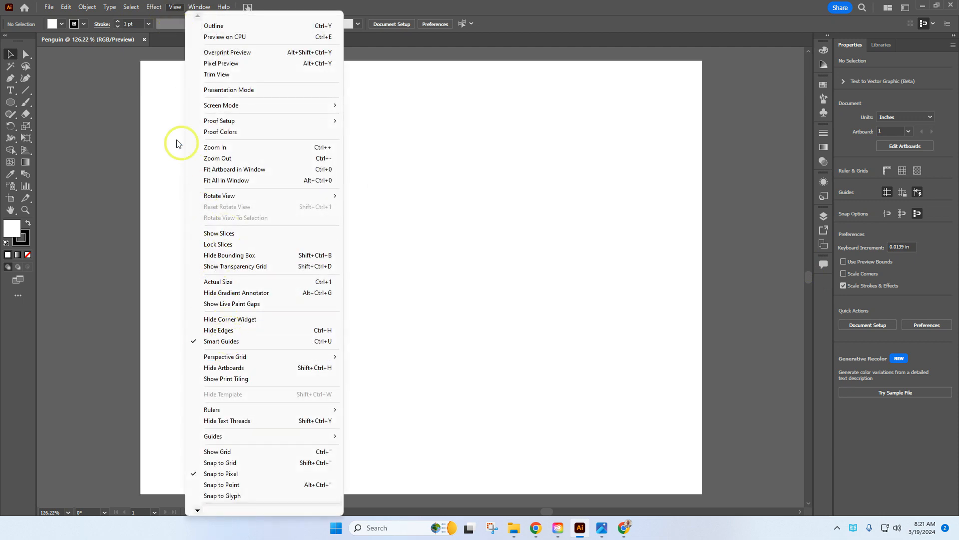
left_click(86, 75)
Place Penguin.jpg from Downloads in the document as a linked template.
left_click(48, 7)
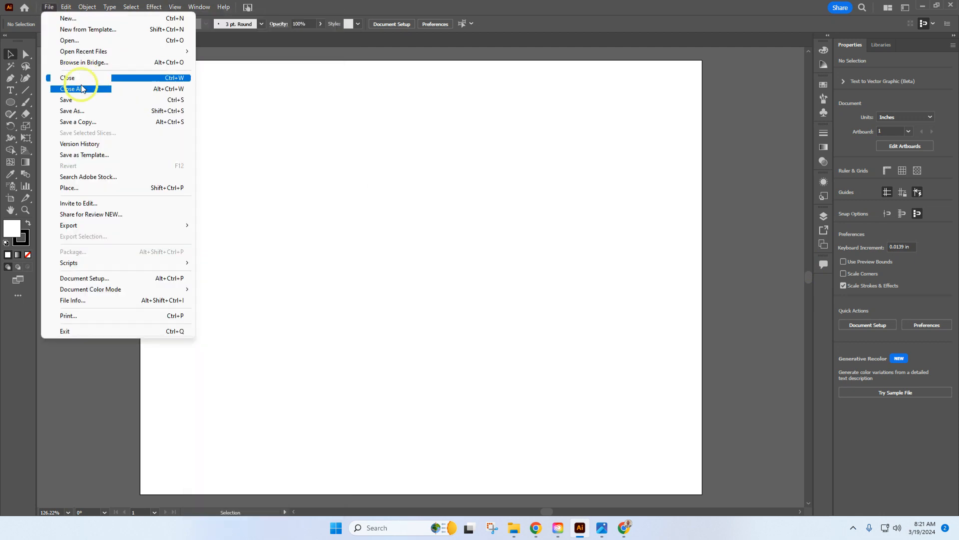
left_click(84, 188)
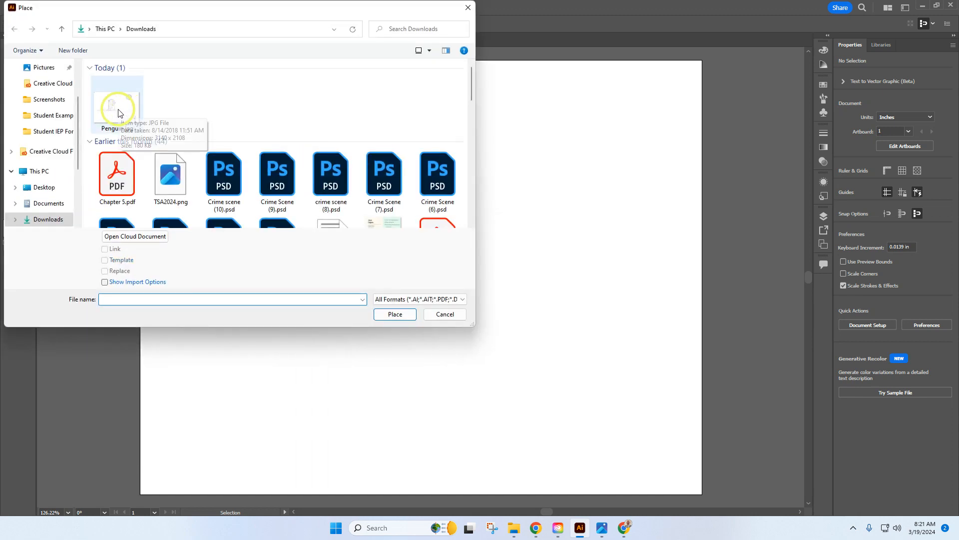
left_click(122, 113)
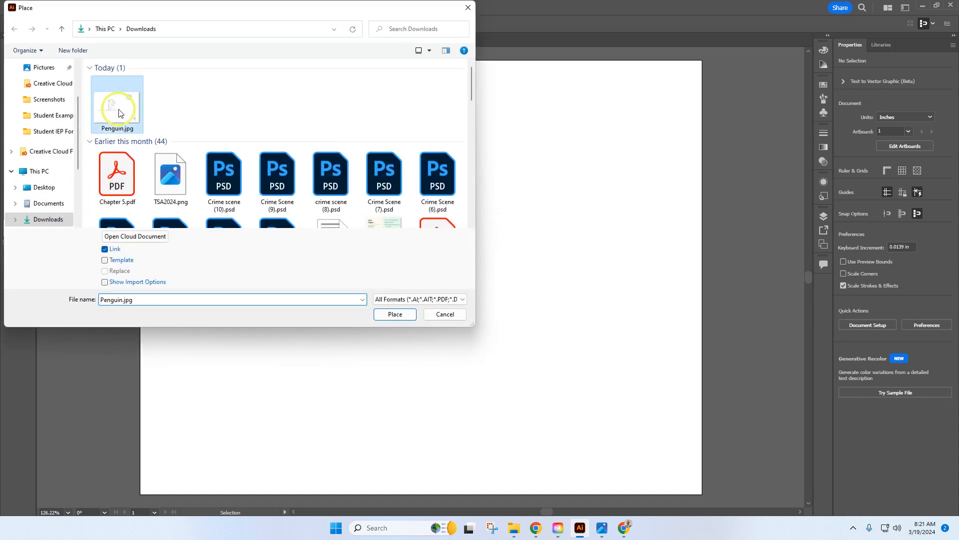
left_click(105, 261)
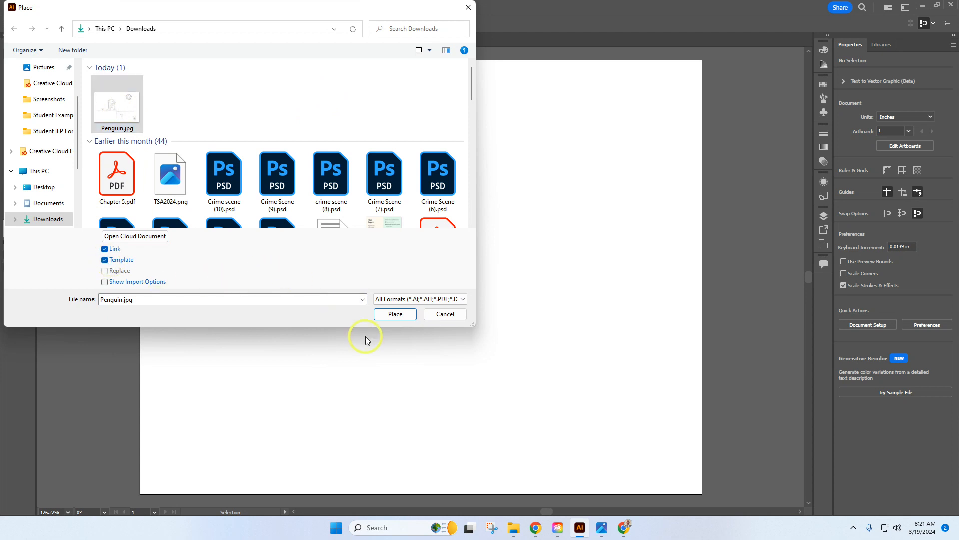
left_click(387, 318)
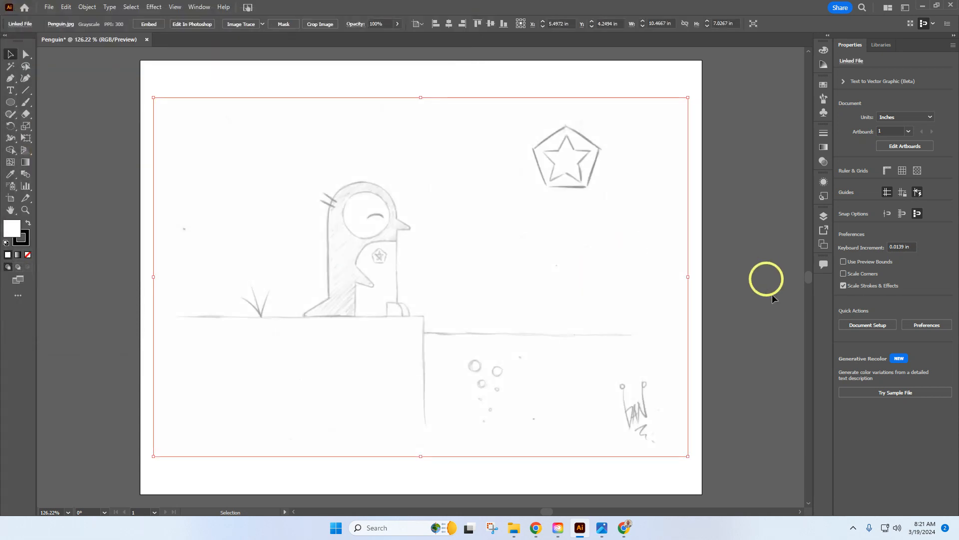
Display the document's layers to check the template layer's lock, and deselect the placed sketch.
left_click(824, 217)
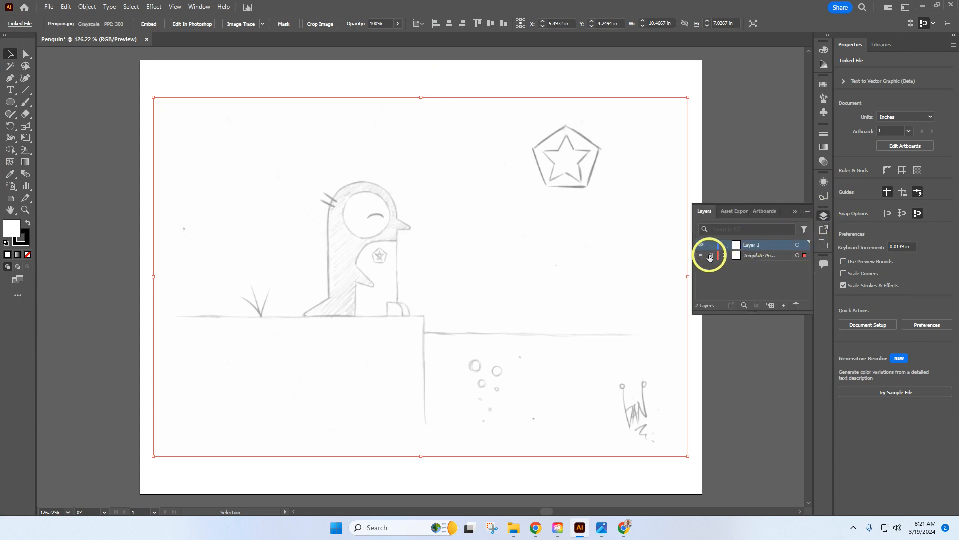
left_click(709, 150)
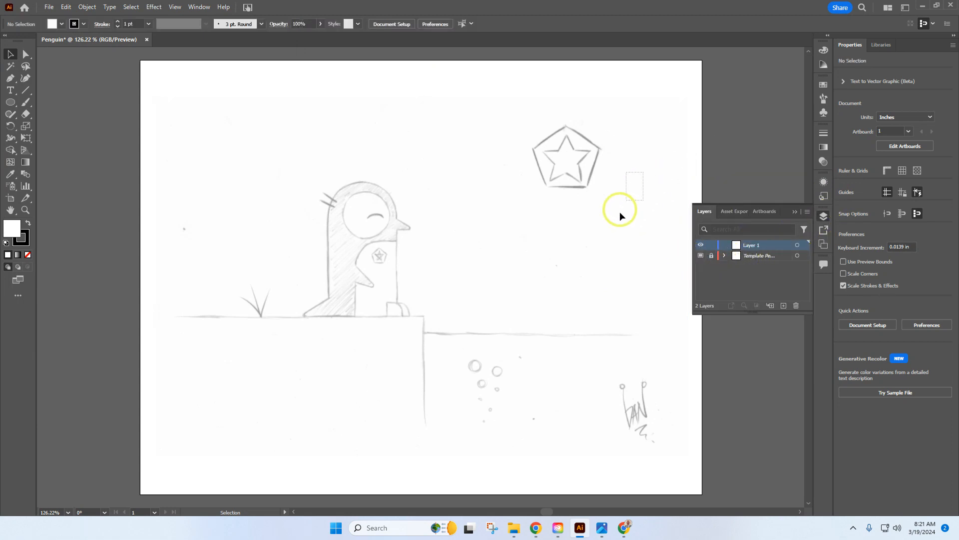
left_click_drag(555, 194, 555, 194)
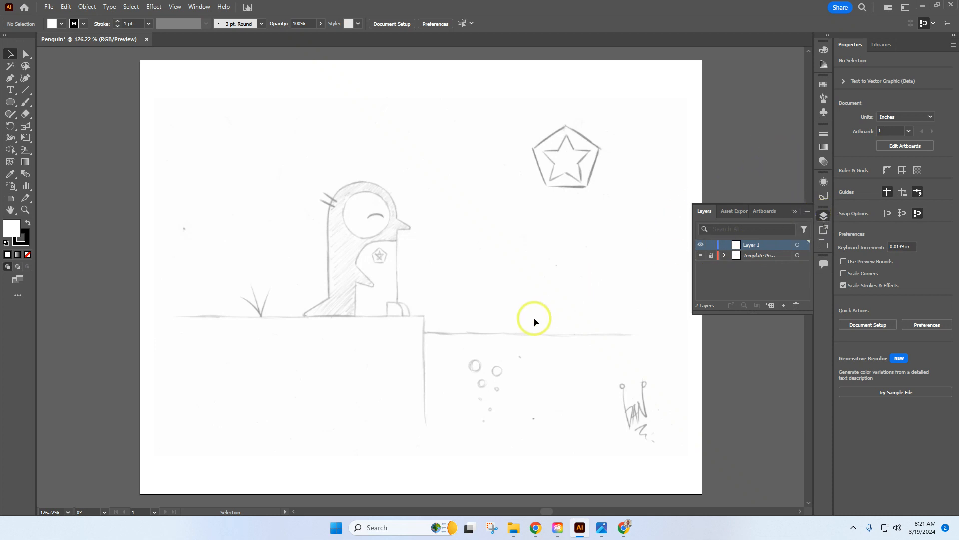
Draw a rectangle of about 1.35 x 2.64 in over the penguin's body, from its lower front corner to the top of its head.
left_click(11, 103)
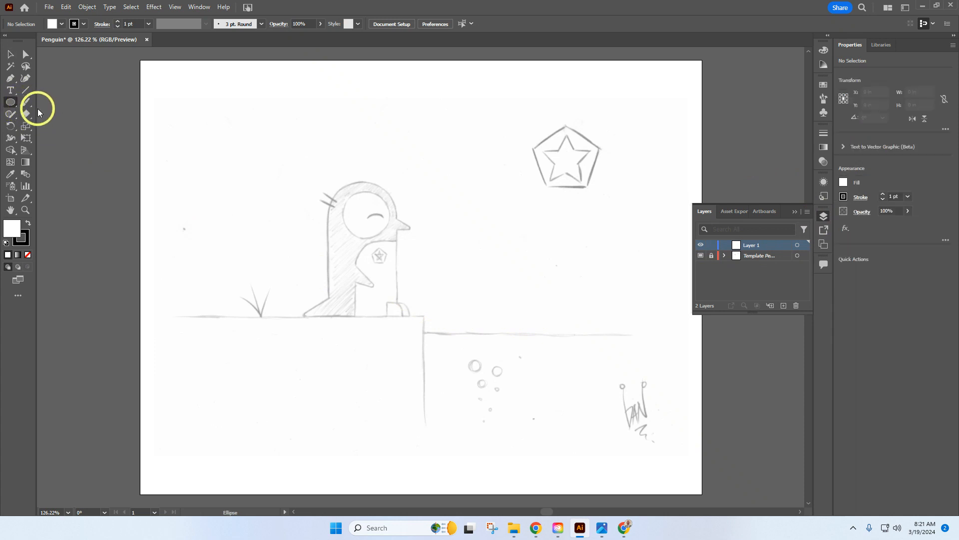
left_click(11, 102)
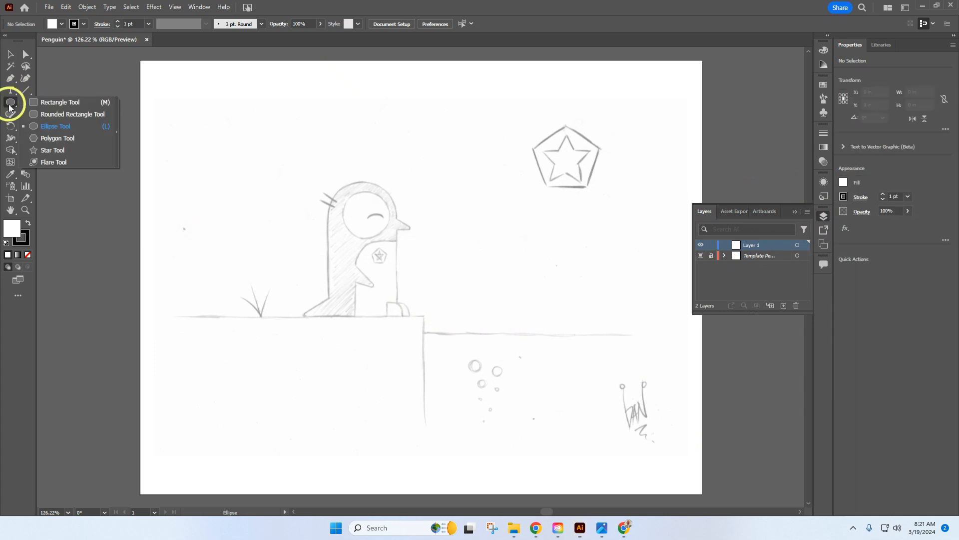
left_click(39, 102)
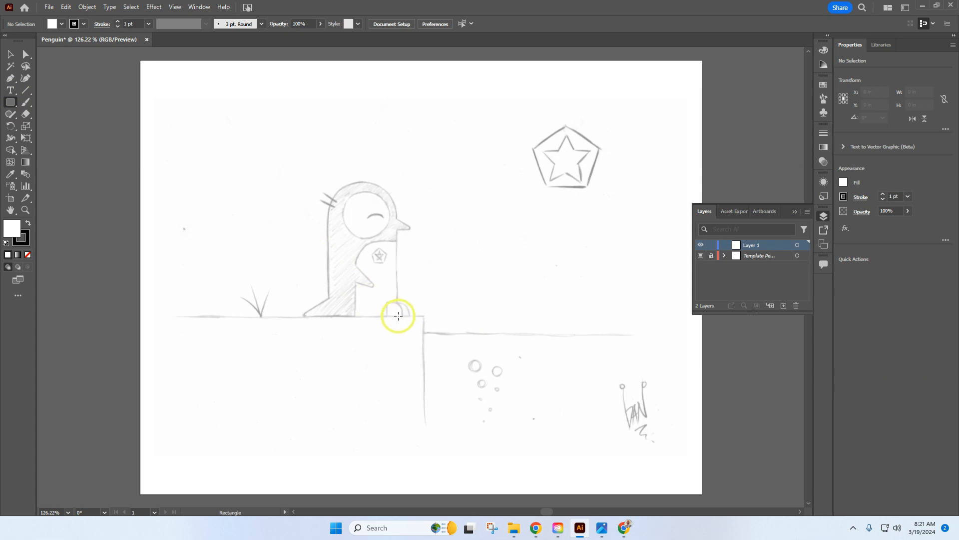
left_click_drag(397, 315, 329, 181)
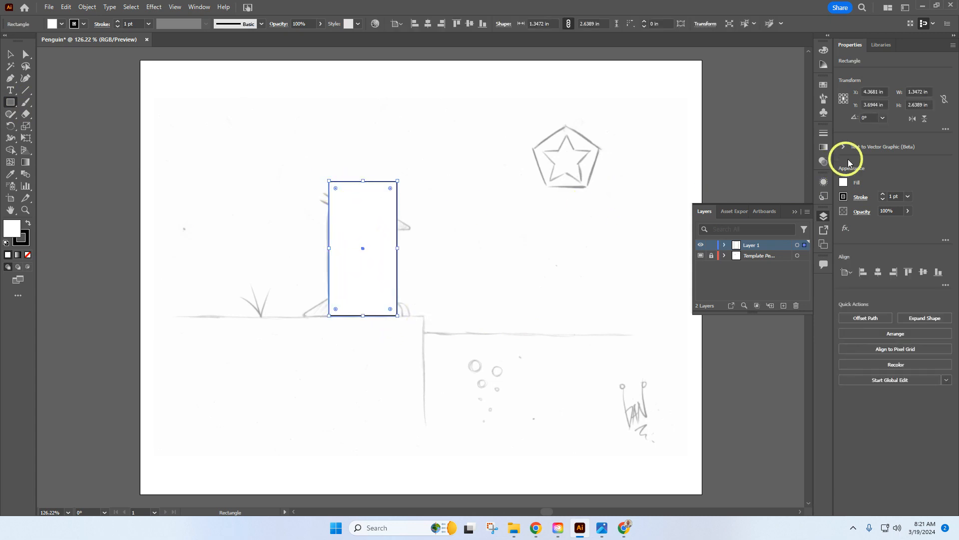
Set the body rectangle's fill to None and return to the Selection tool.
left_click(844, 182)
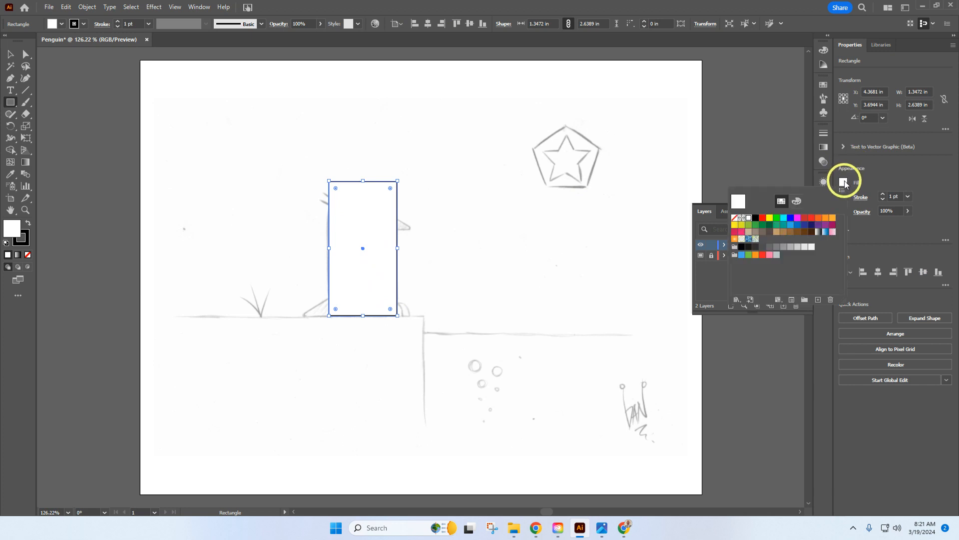
left_click(734, 217)
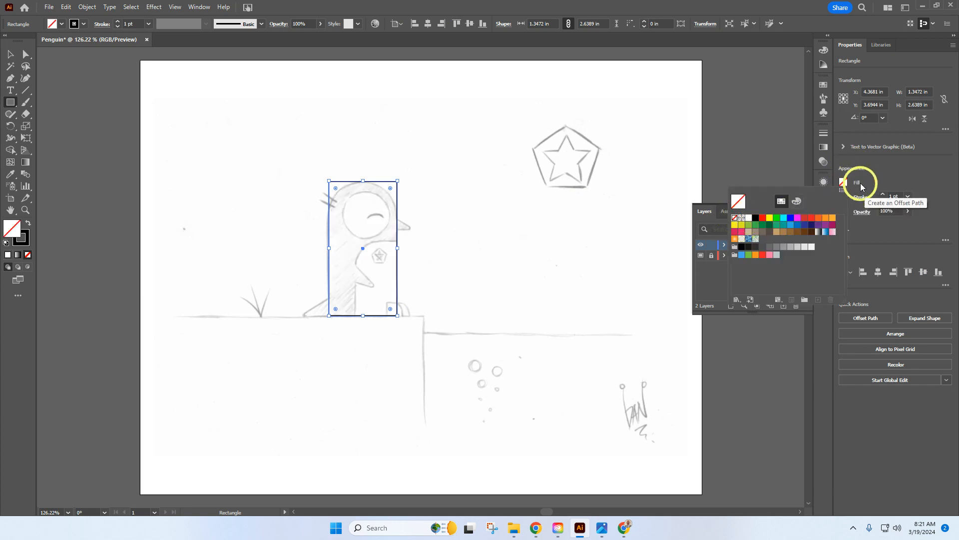
left_click(844, 197)
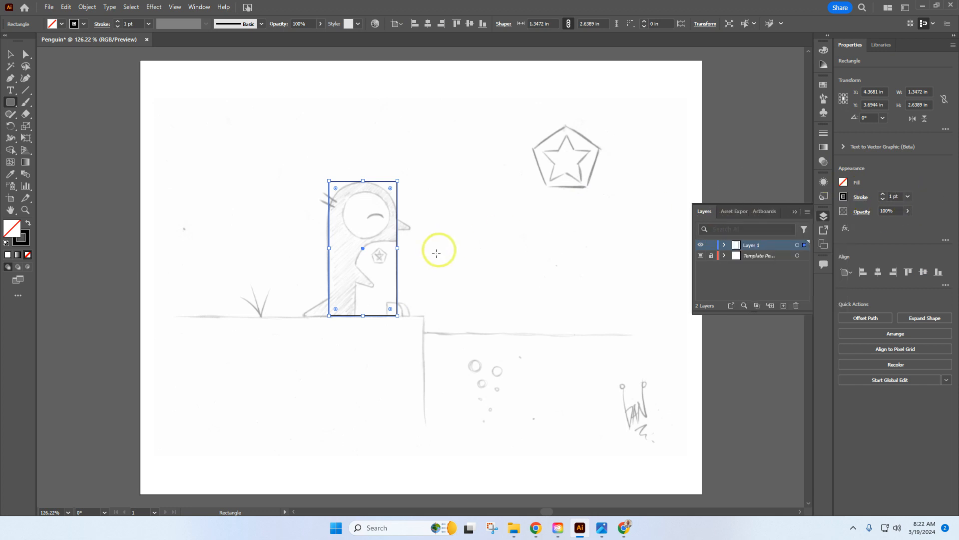
left_click(10, 54)
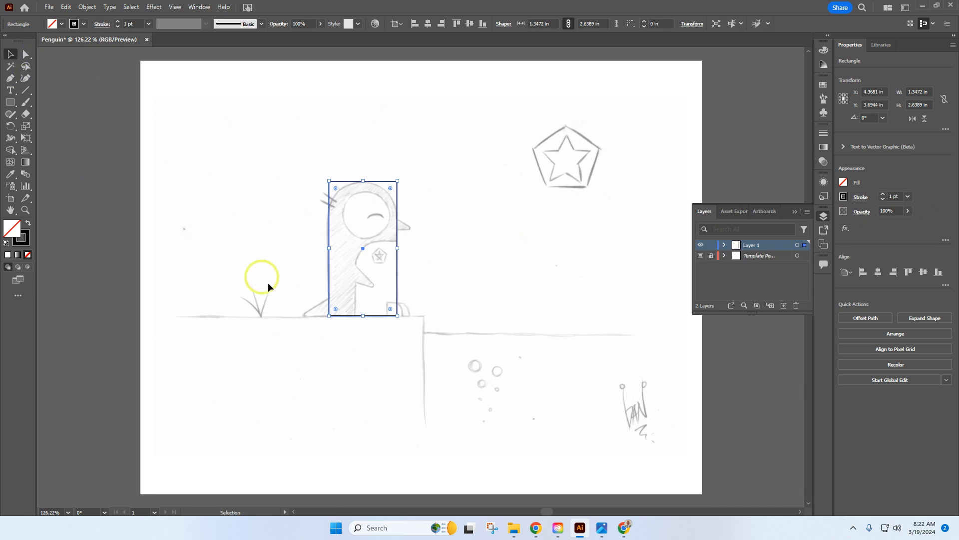
Resize the body rectangle to about 1.375 x 2.61 in so its upper and back edges match the sketch, keeping it selected.
scroll(347, 190, "up", 2)
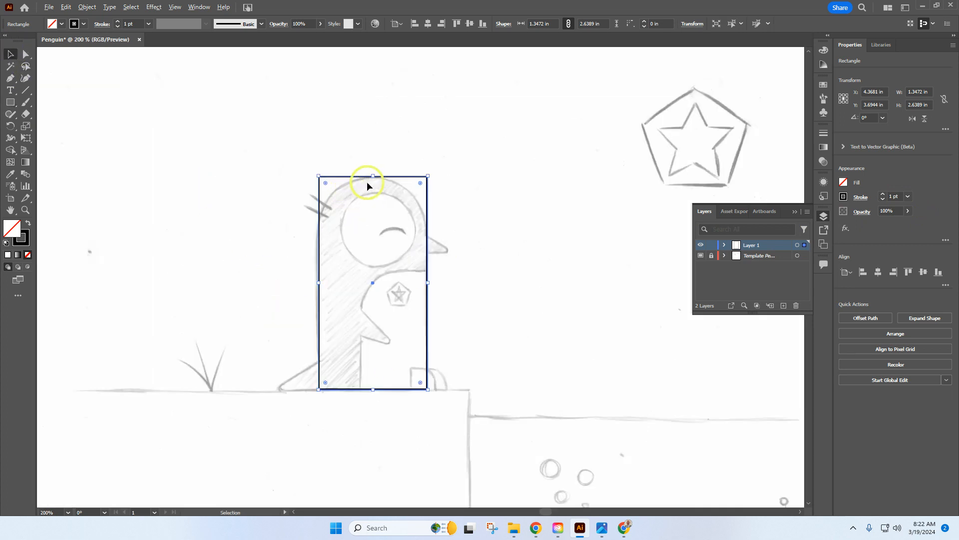
mouse_move(373, 176)
left_mouse_down()
mouse_move(370, 156)
mouse_move(372, 179)
left_mouse_up()
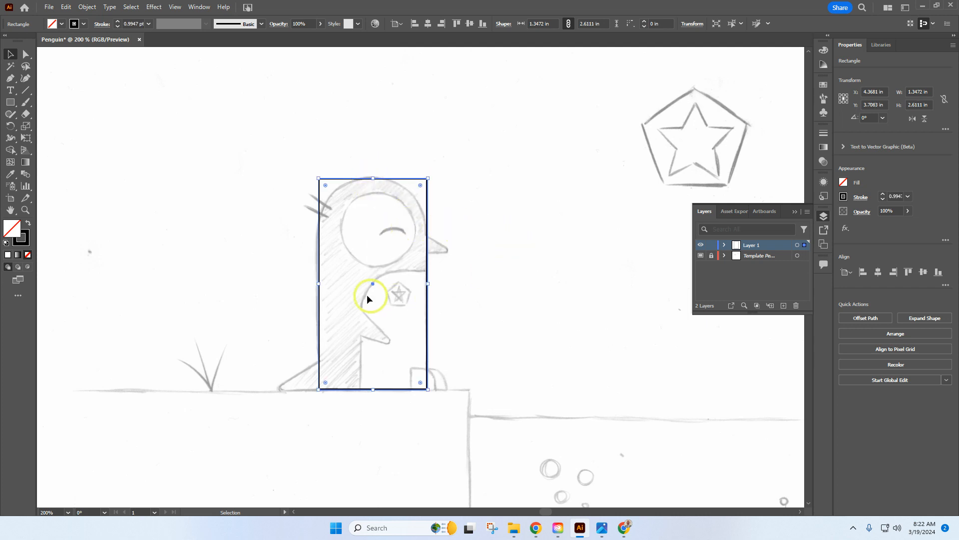
left_click_drag(319, 283, 316, 284)
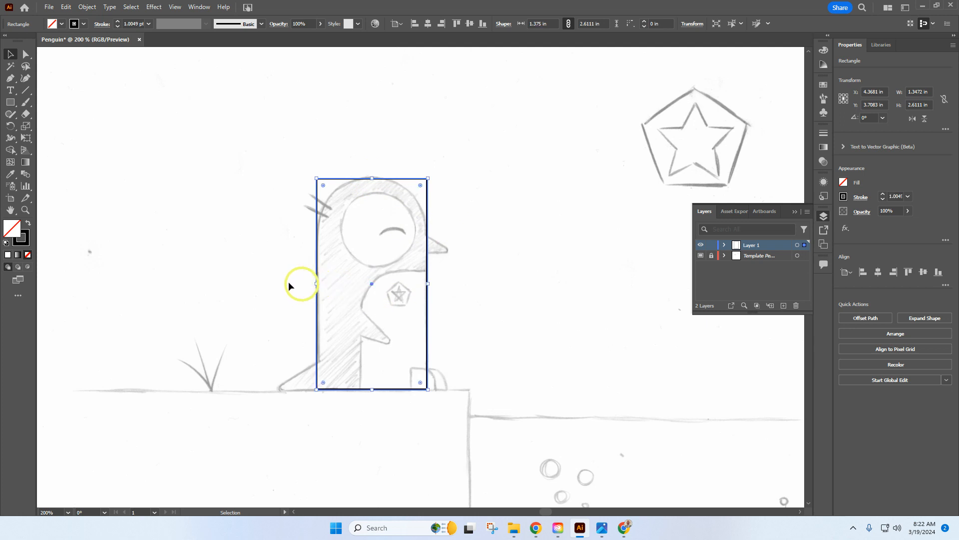
left_click(260, 250)
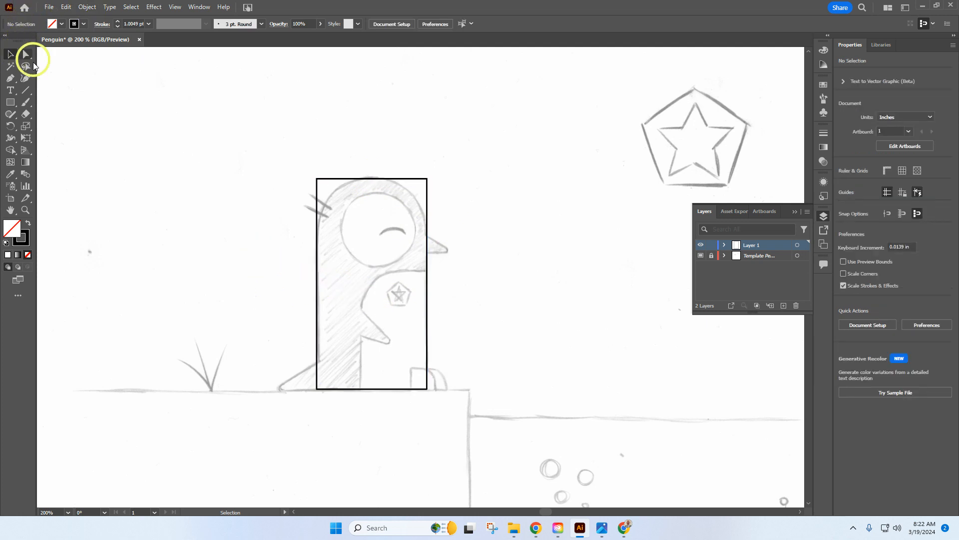
left_click(380, 178)
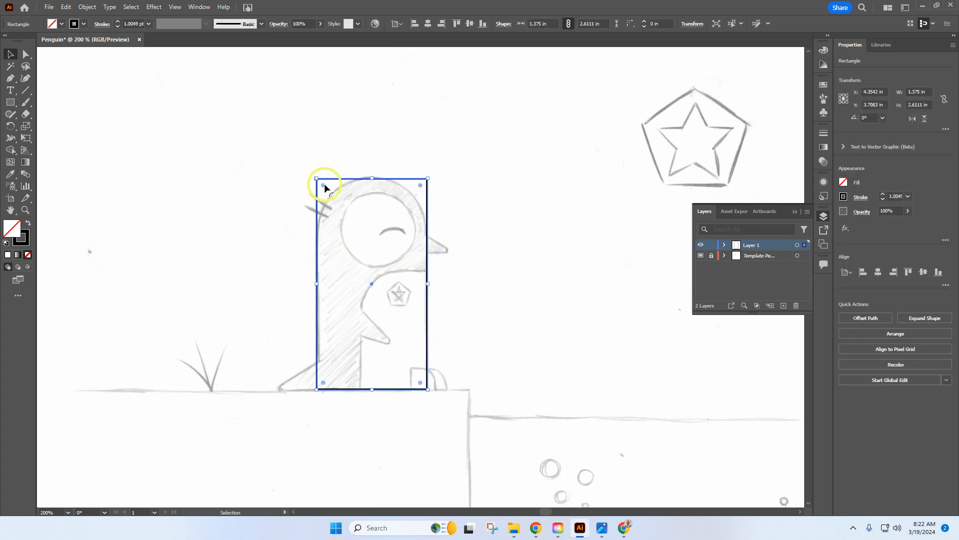
left_click_drag(323, 185, 342, 204)
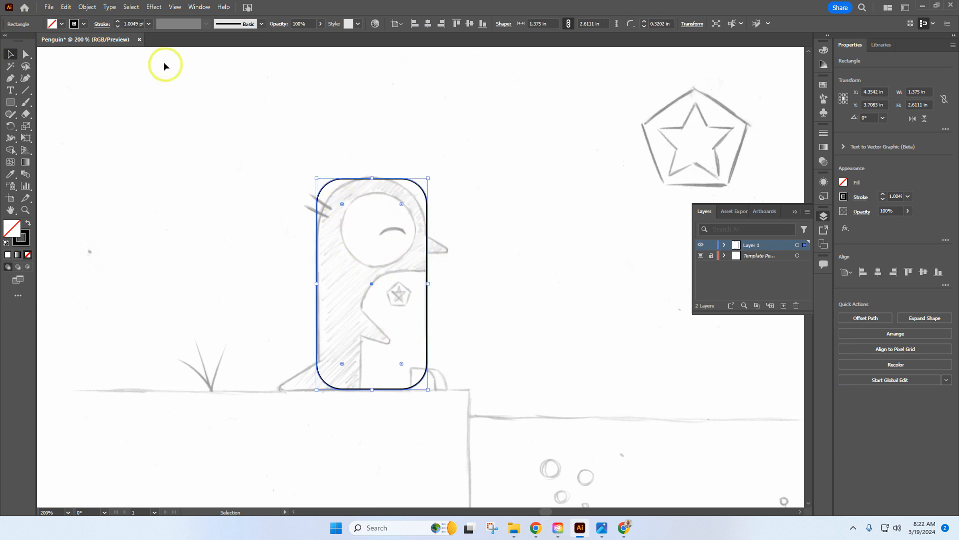
left_click(66, 7)
left_click(76, 17)
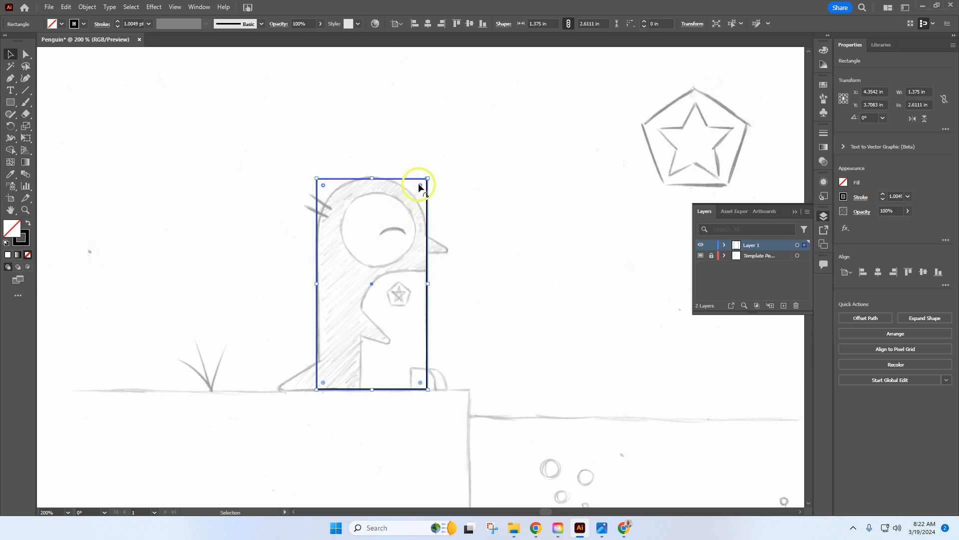
Round only the two upper corners of the body rectangle to the maximum radius to form the penguin's domed head.
left_click_drag(417, 192, 382, 261)
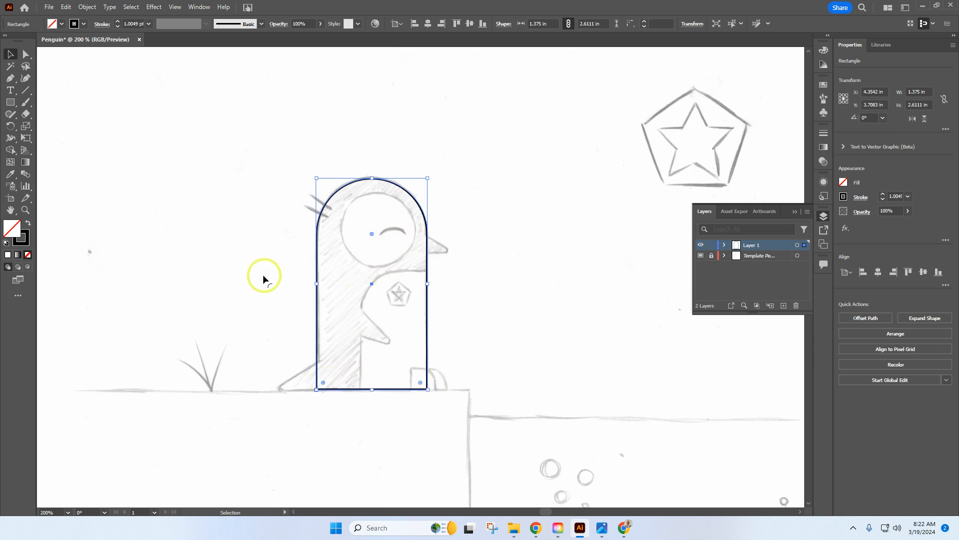
left_click(234, 239)
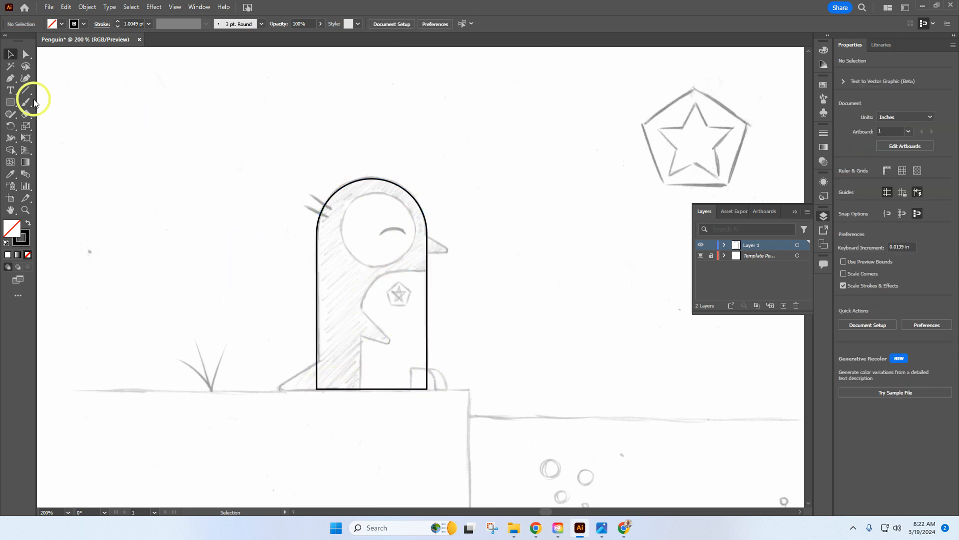
Draw a belly rectangle of about 0.83 x 1.46 in from the body's lower front corner and round its upper back corner to the sketch.
left_click(12, 103)
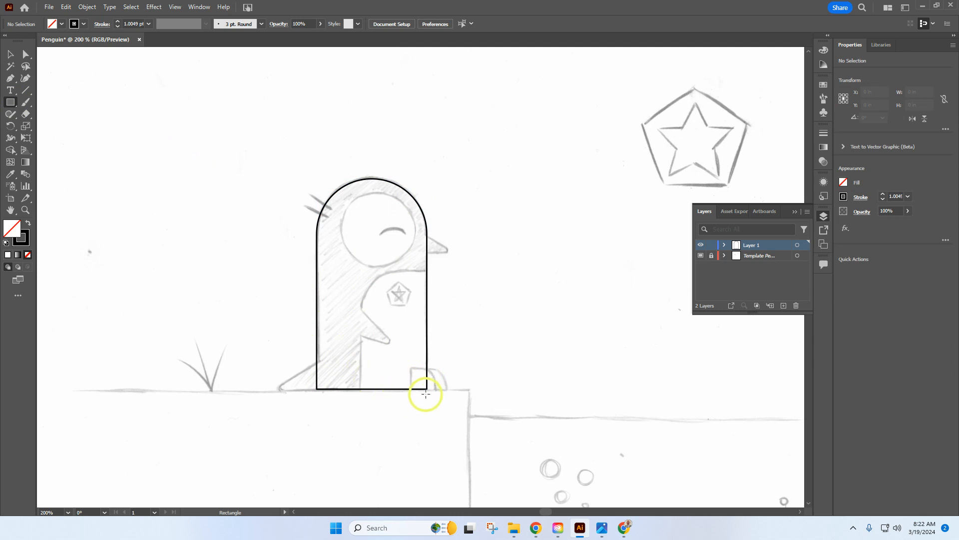
left_click_drag(426, 389, 359, 271)
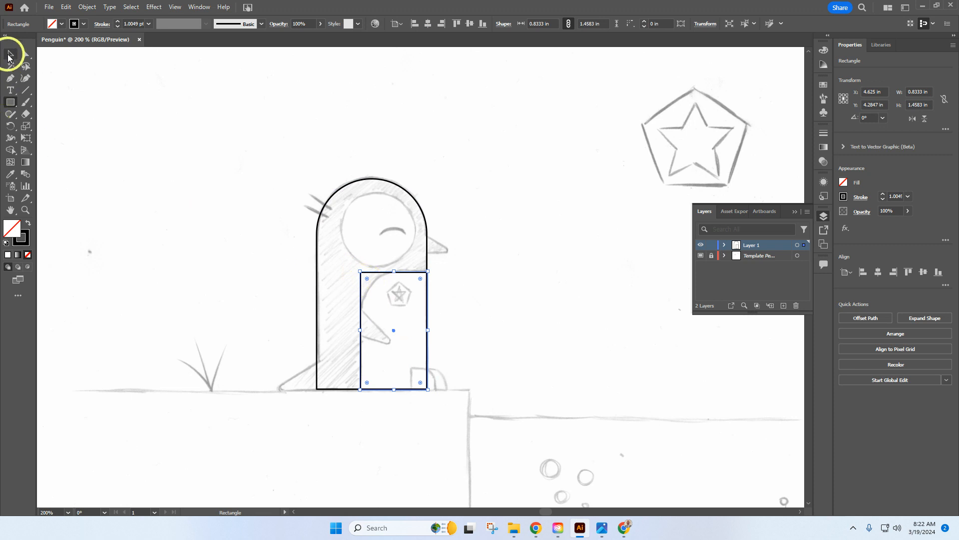
left_click(9, 55)
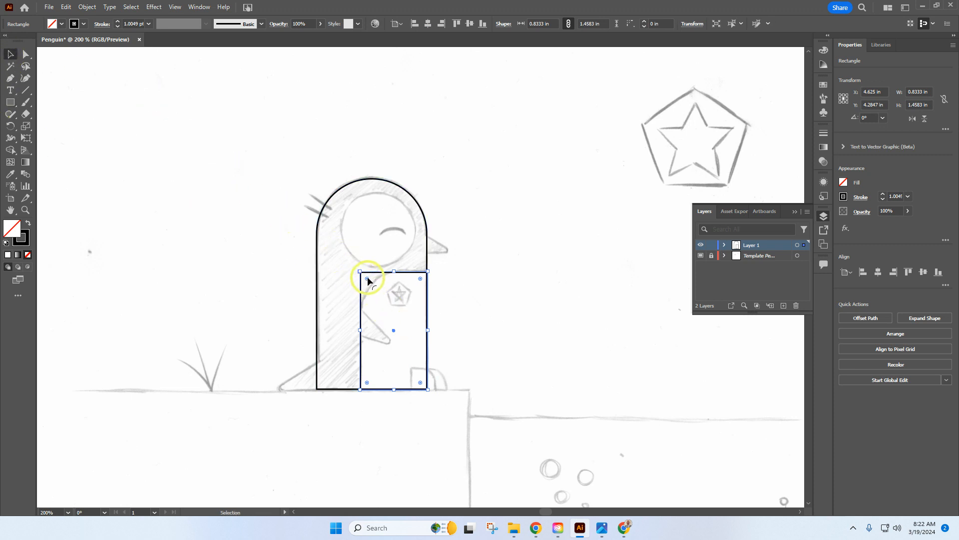
left_click_drag(367, 277, 403, 315)
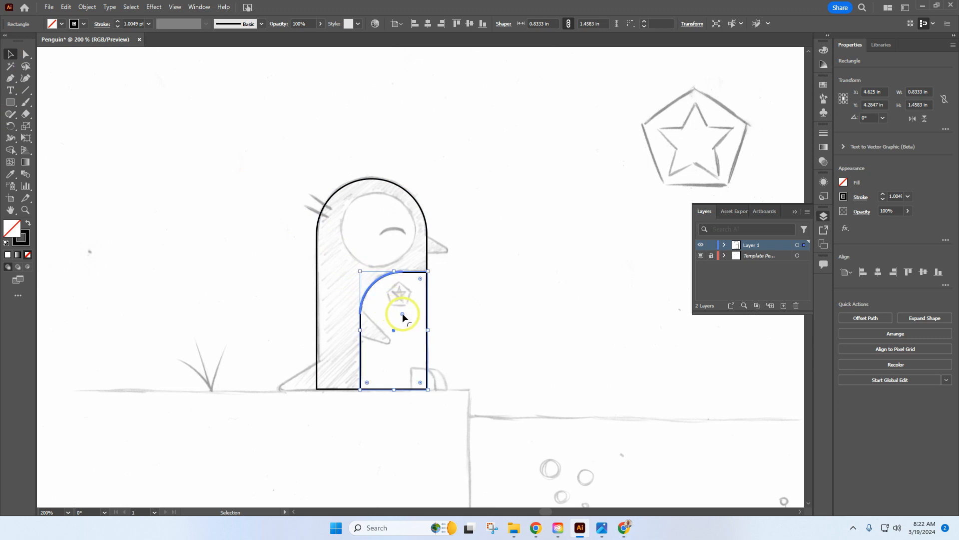
left_click(487, 213)
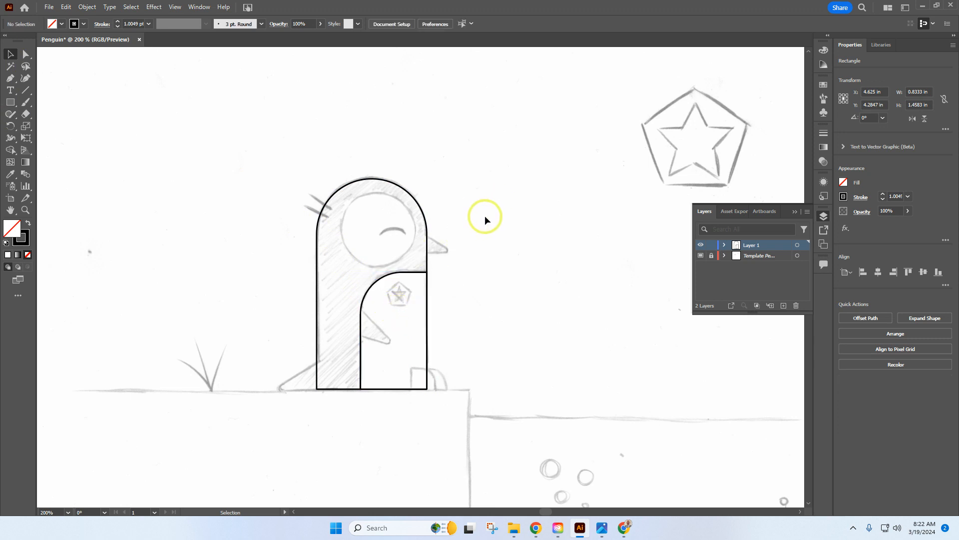
Draw a circle about 0.96 in across with the Ellipse tool beside the penguin and move it over the sketched face.
left_click(10, 103)
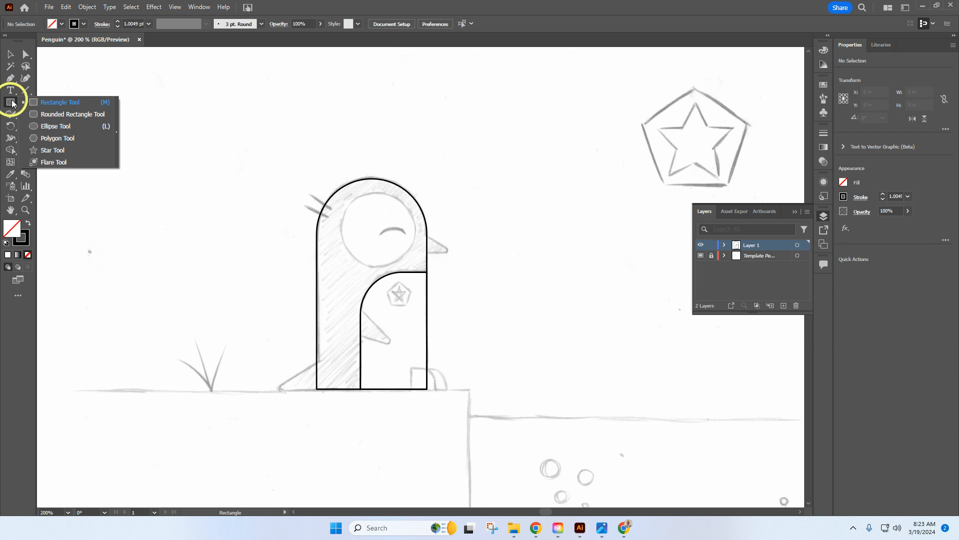
left_click(54, 126)
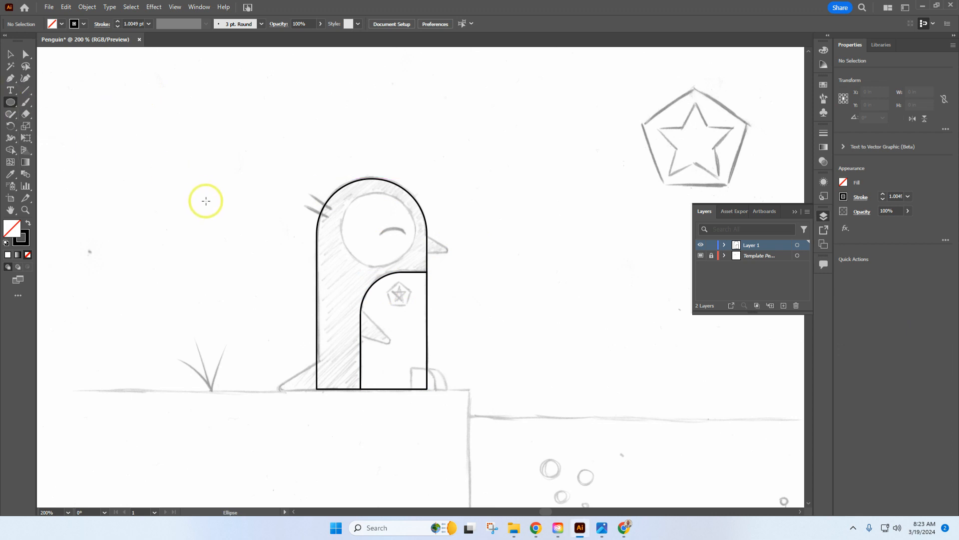
mouse_move(497, 211)
left_mouse_down()
mouse_move(565, 282)
mouse_move(574, 311)
mouse_move(556, 285)
mouse_move(574, 287)
left_mouse_up()
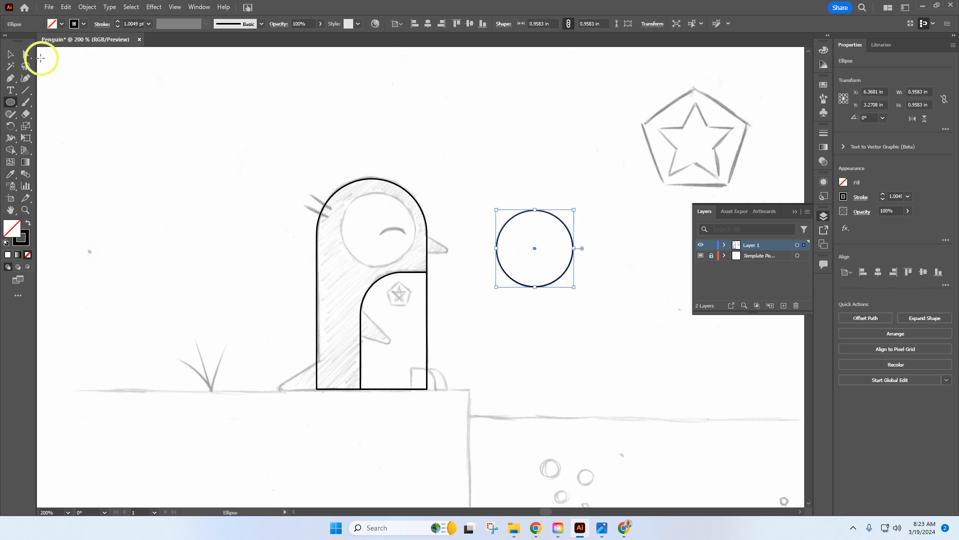
left_click(10, 54)
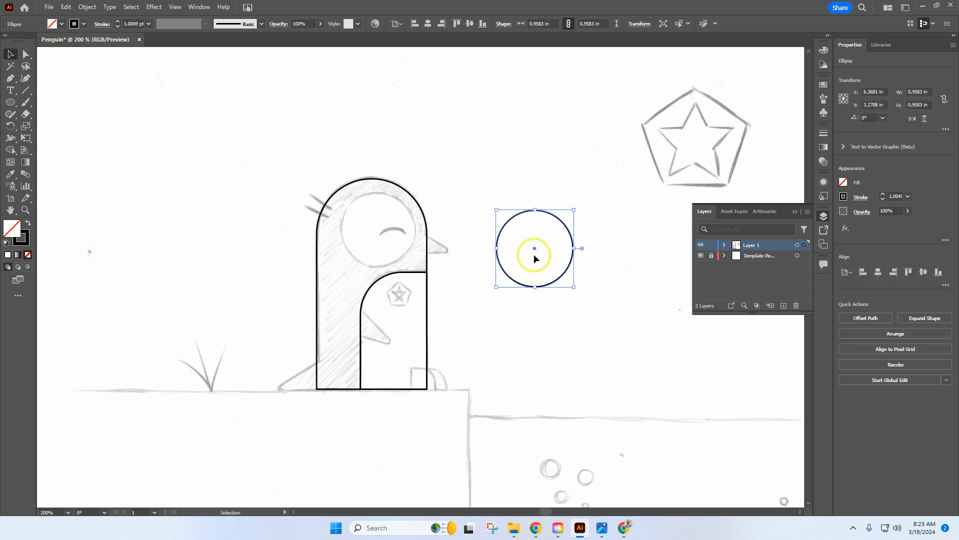
left_click_drag(532, 247, 376, 227)
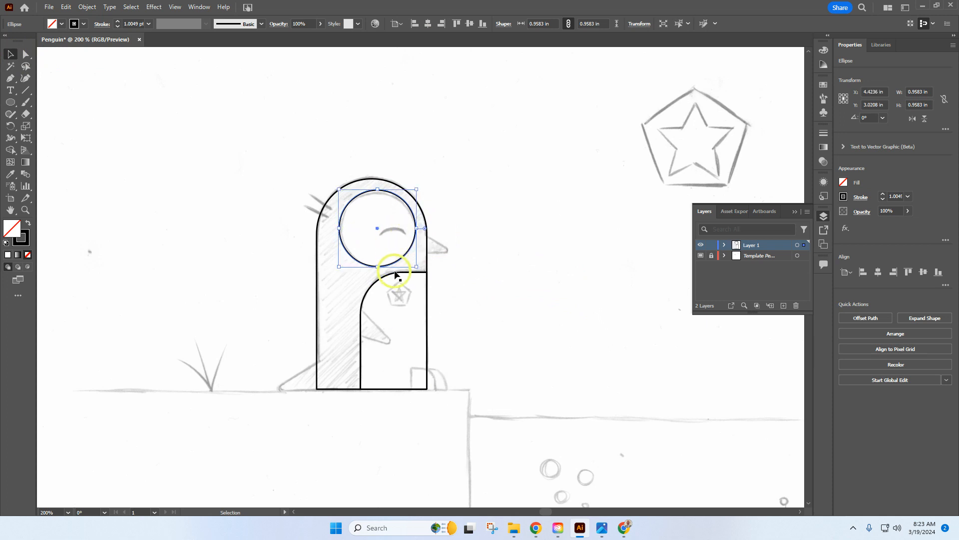
Shrink the face circle to about 0.93 in so it matches the sketched outline, and deselect it.
scroll(369, 249, "up", 3)
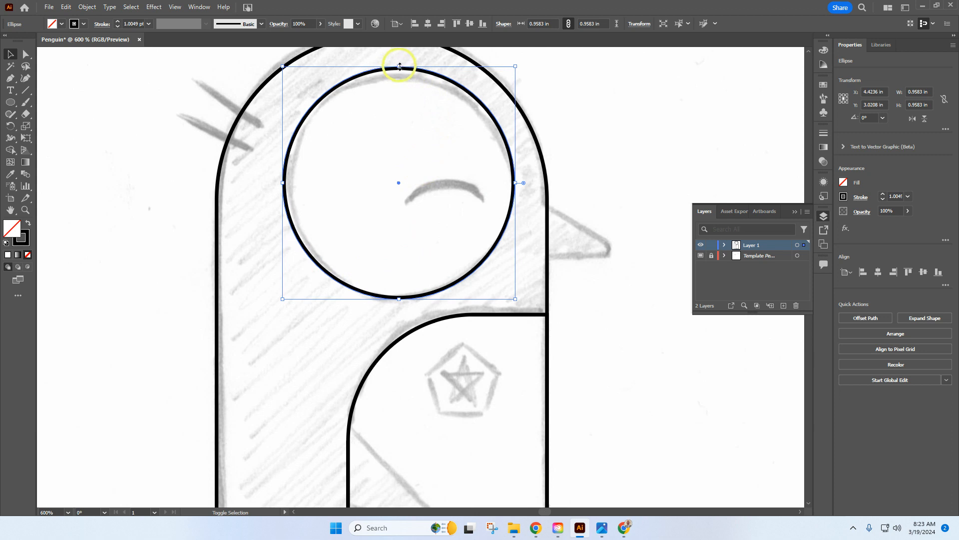
left_click_drag(397, 69, 397, 75)
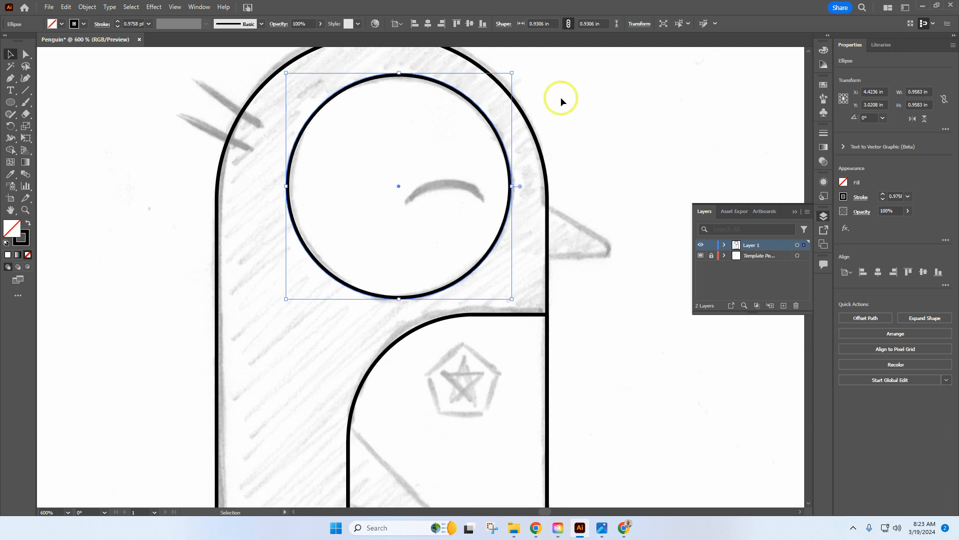
left_click(607, 150)
scroll(499, 277, "down", 3)
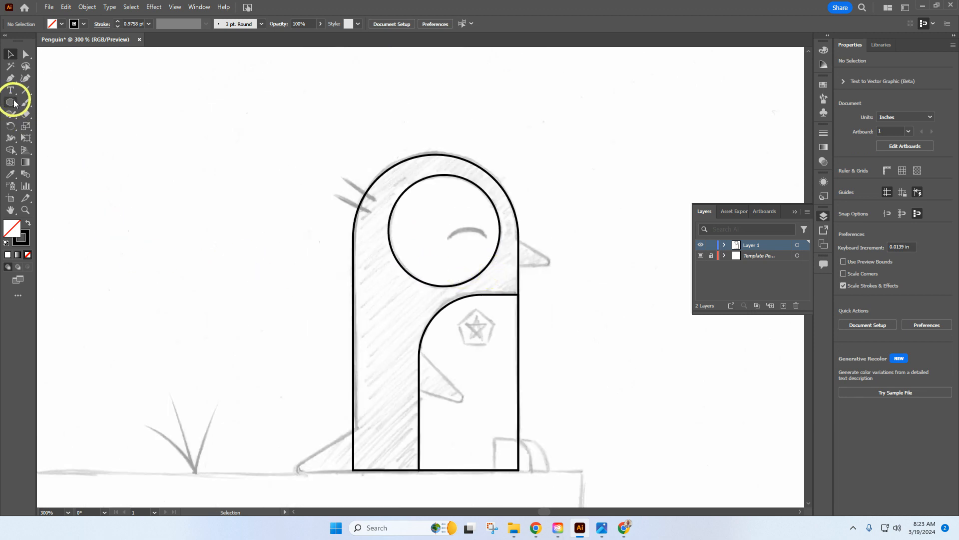
Create a three-sided polygon with a 0.2778 in radius beside the penguin's head.
left_click_drag(14, 103, 61, 137)
left_click(570, 218)
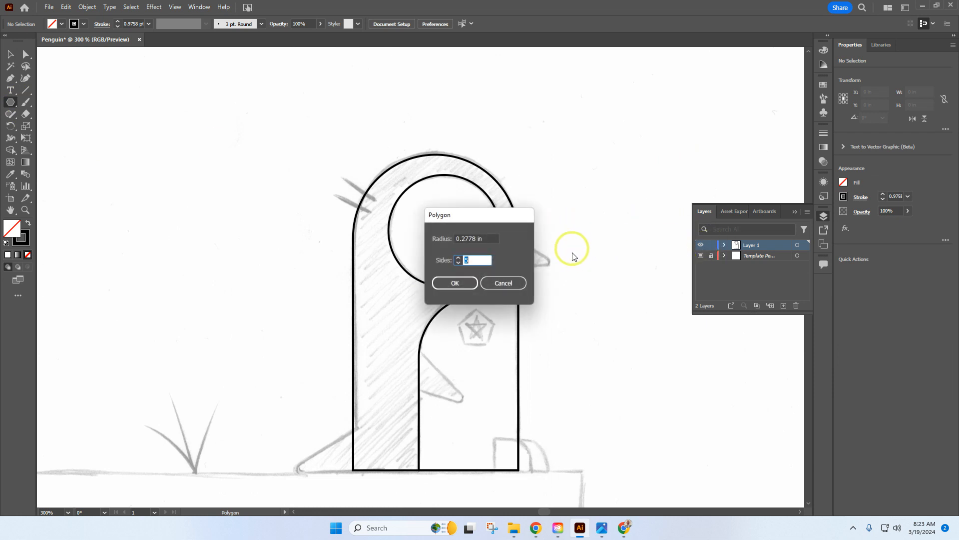
type("3")
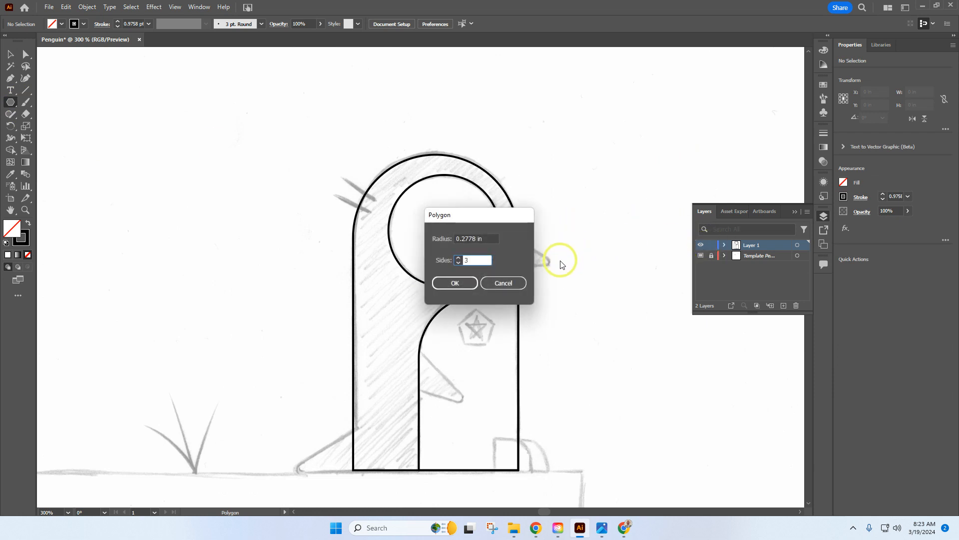
left_click(455, 282)
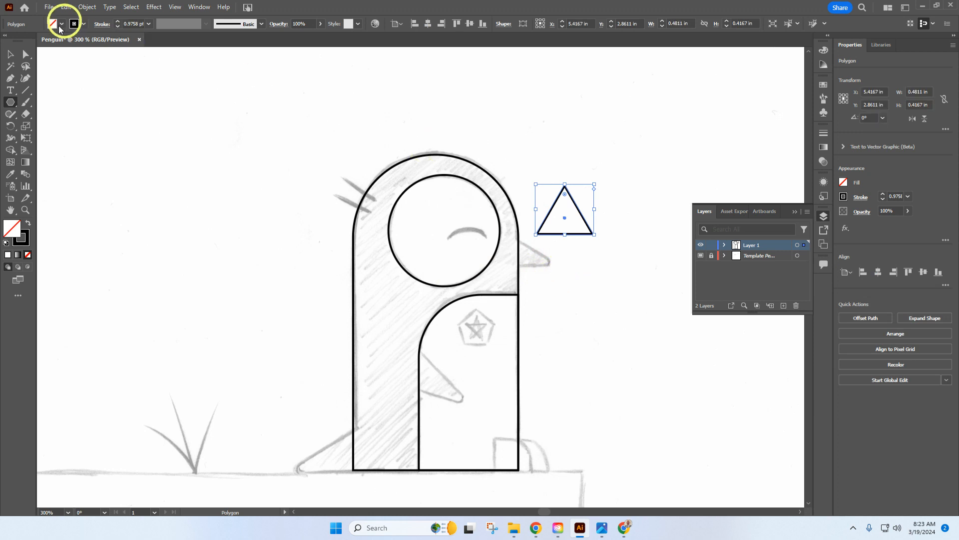
Rotate the triangle to about 257° and fit it over the sketched beak at a size of about 0.54 x 0.29 in.
left_click(9, 54)
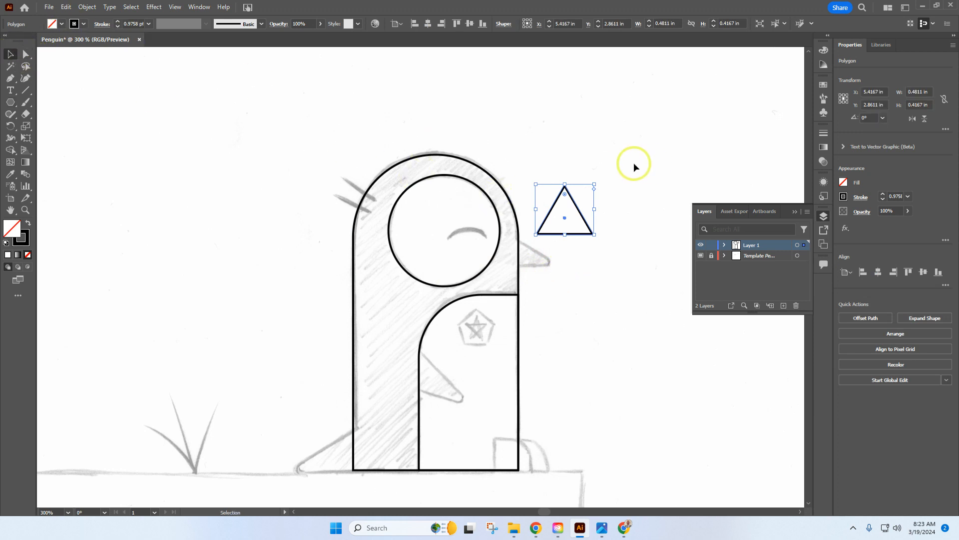
left_click_drag(598, 181, 581, 259)
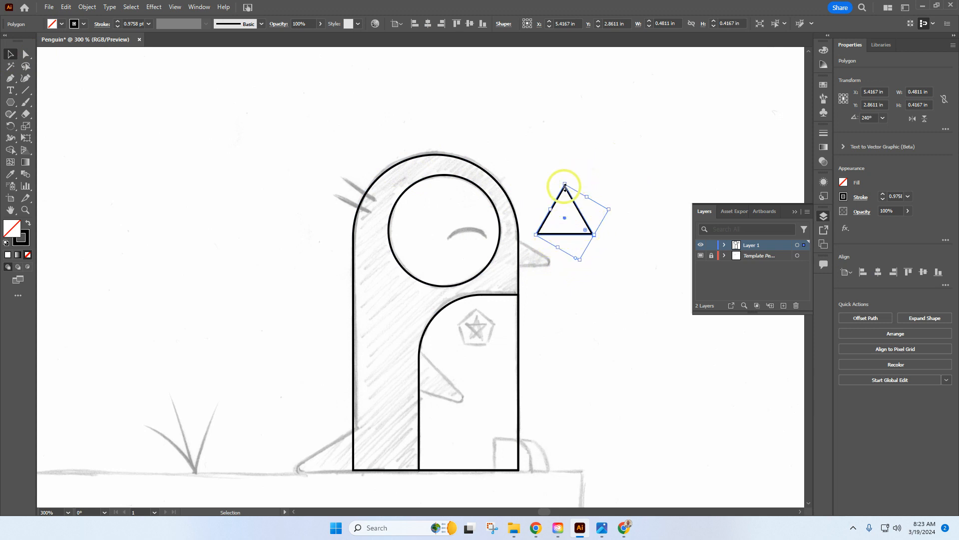
left_click_drag(565, 184, 543, 199)
left_click_drag(548, 237, 568, 277)
left_click_drag(525, 249, 521, 256)
Round all corners of the beak triangle until its tip matches the sketched beak, and deselect it.
scroll(535, 309, "up", 3)
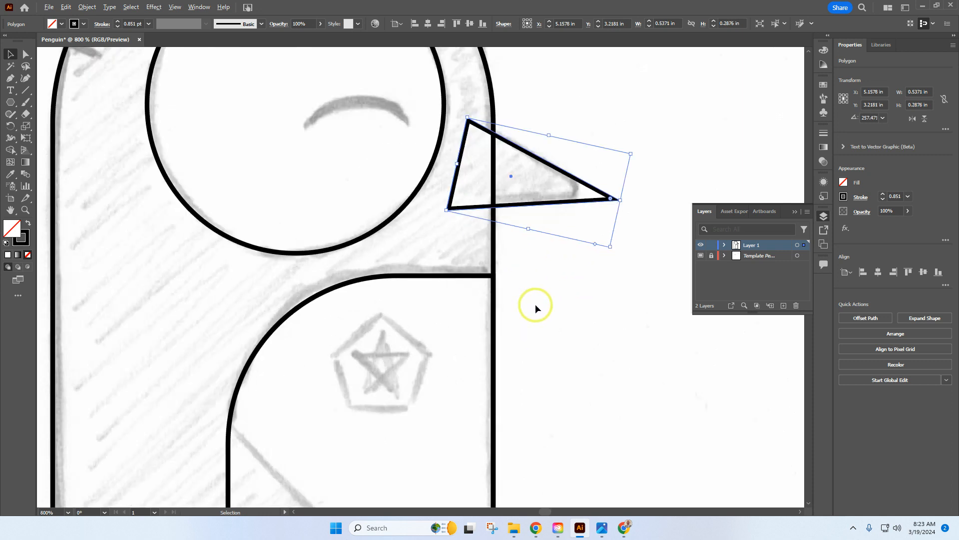
left_click_drag(609, 198, 568, 192)
left_click(589, 344)
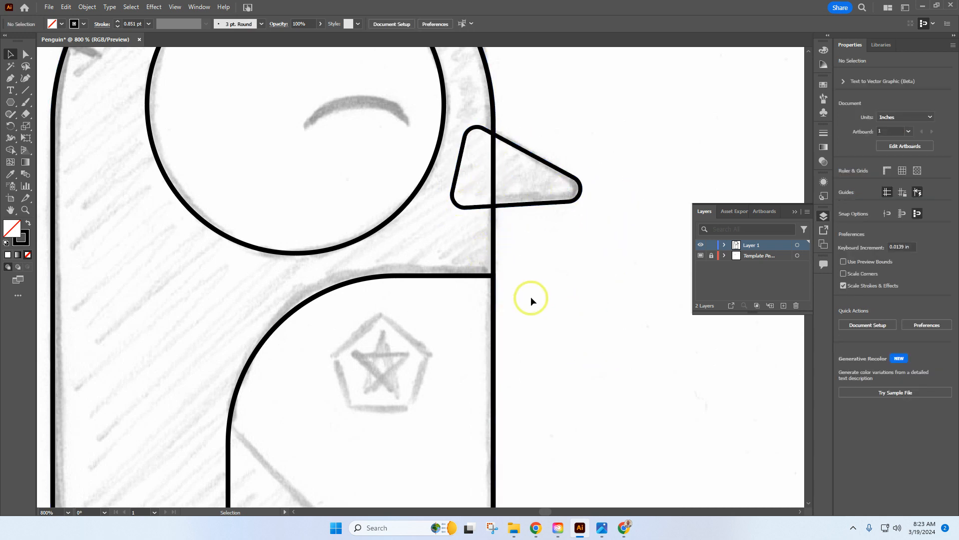
Copy the rounded beak shape onto the sketched wing, and place another copy over the tail at the base of the back.
scroll(587, 319, "down", 2)
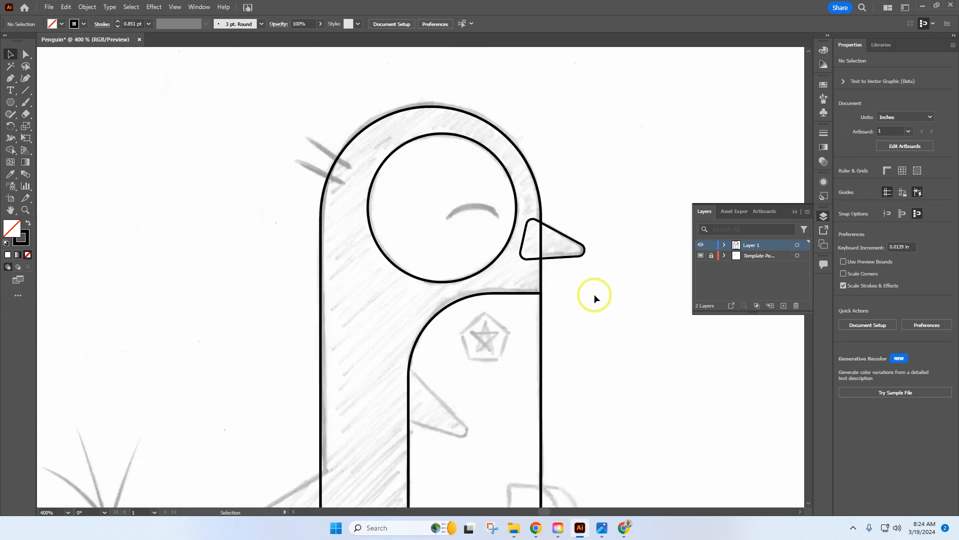
scroll(594, 294, "down", 1)
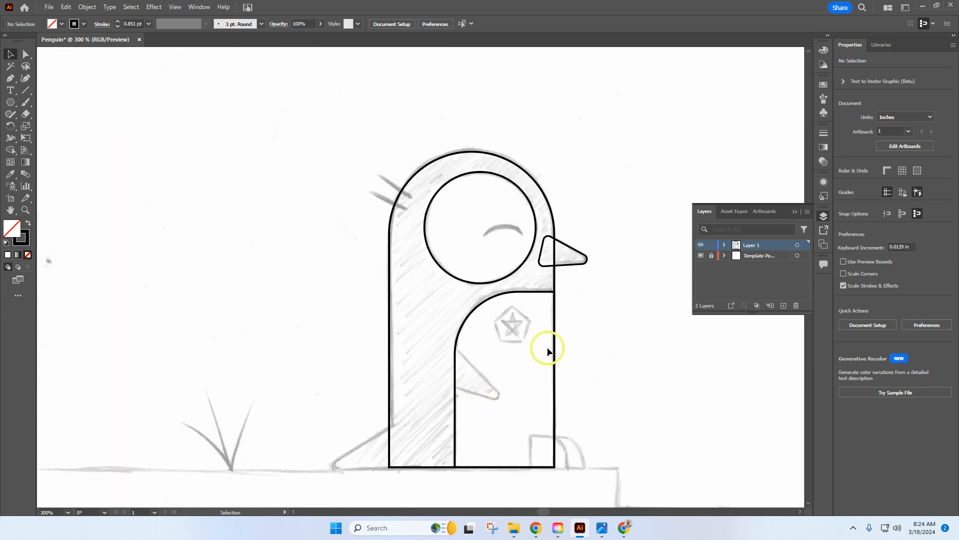
left_click(562, 265)
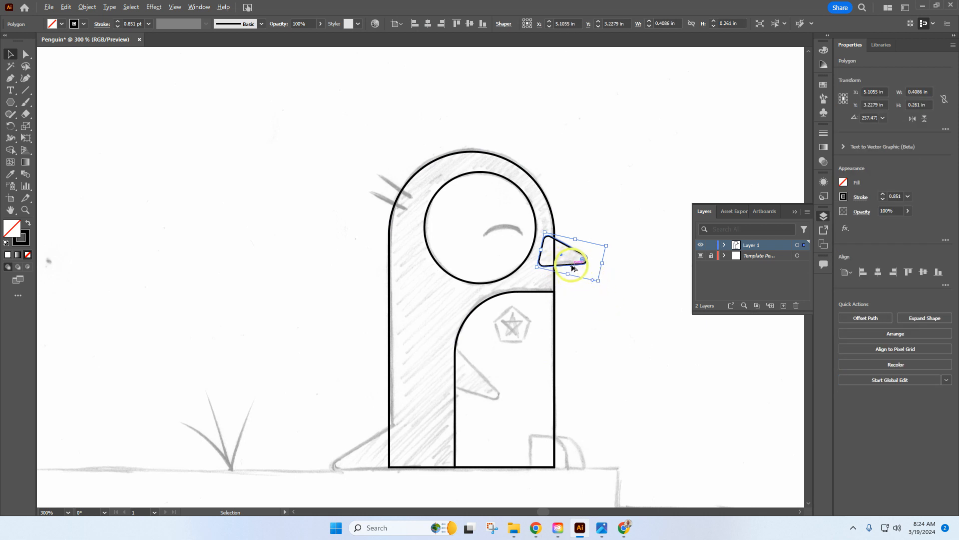
left_click_drag(575, 265, 481, 386)
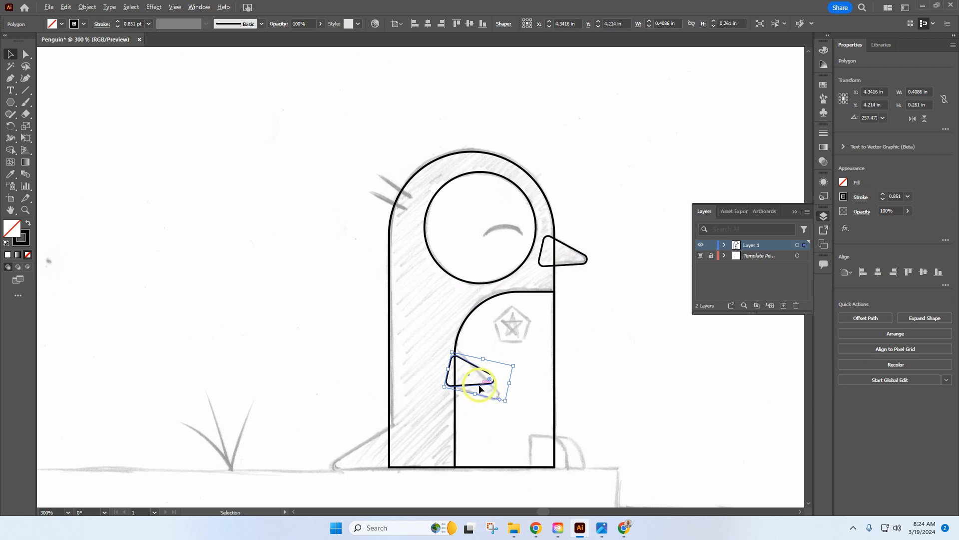
left_click_drag(479, 388, 421, 451)
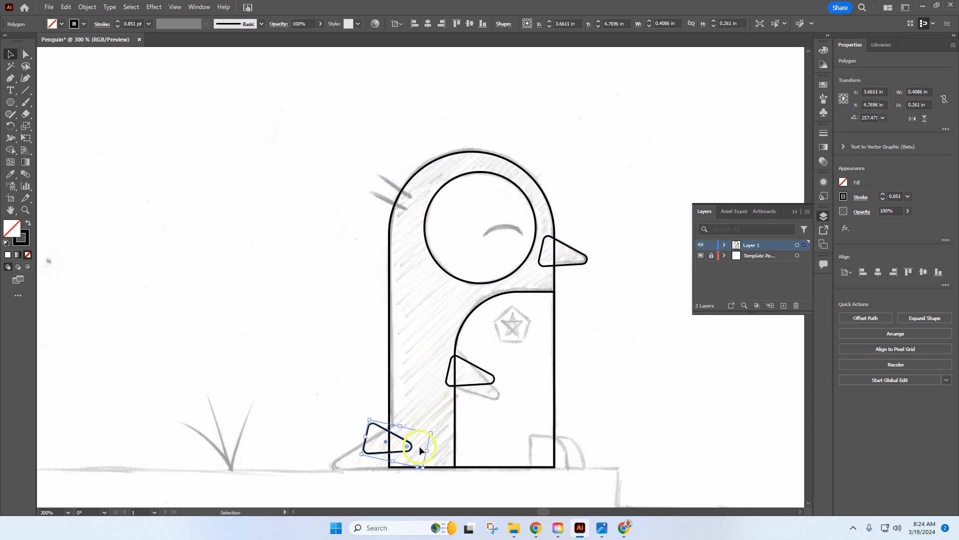
scroll(443, 419, "up", 2)
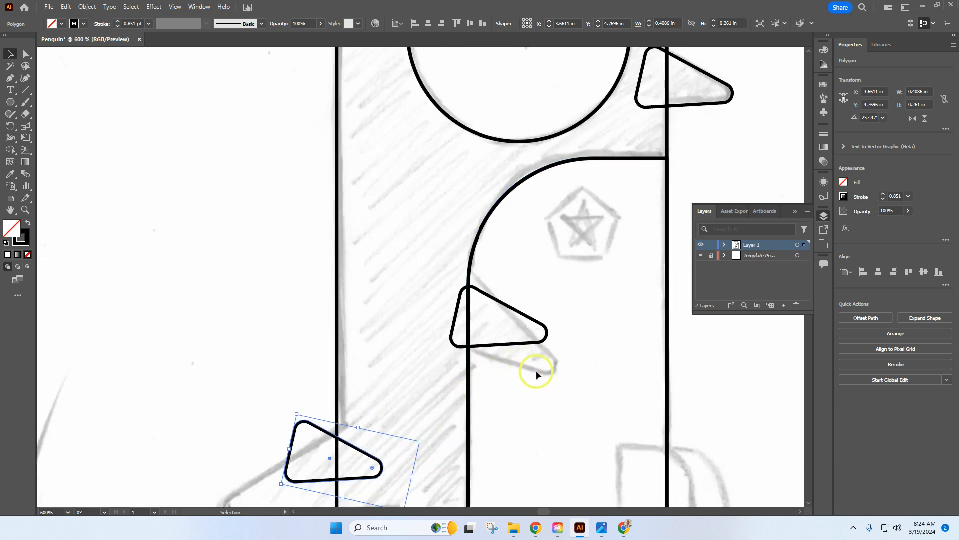
Rotate the wing triangle to about 242° and enlarge it to about 0.54 x 0.40 in over the sketched wing, then deselect it.
left_click(532, 345)
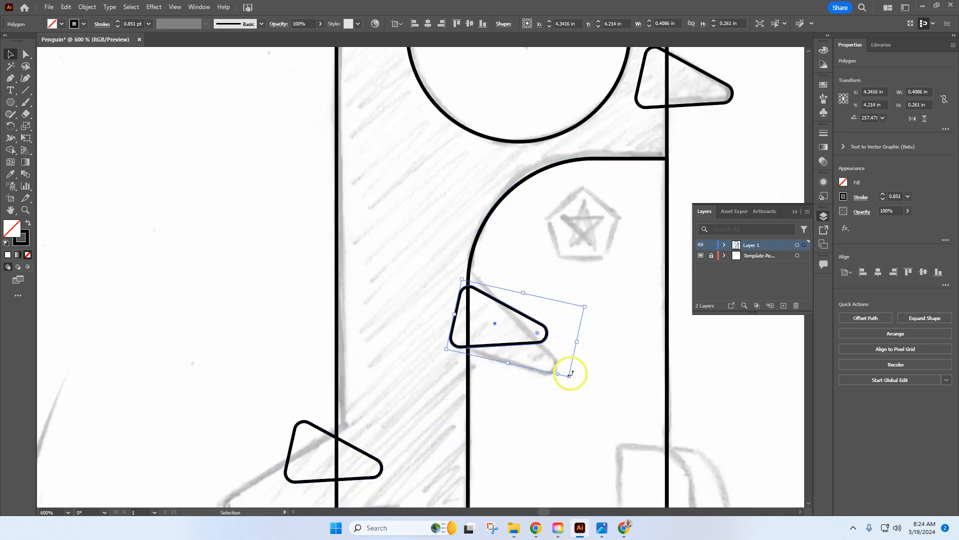
mouse_move(573, 379)
left_mouse_down()
mouse_move(552, 417)
mouse_move(570, 364)
mouse_move(588, 379)
left_mouse_up()
left_click_drag(502, 328, 502, 338)
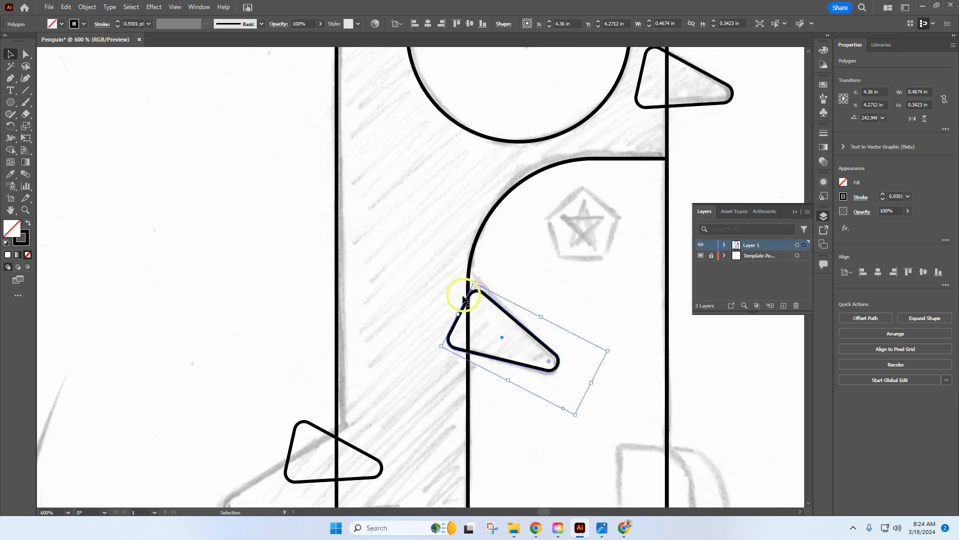
left_click_drag(458, 314, 439, 304)
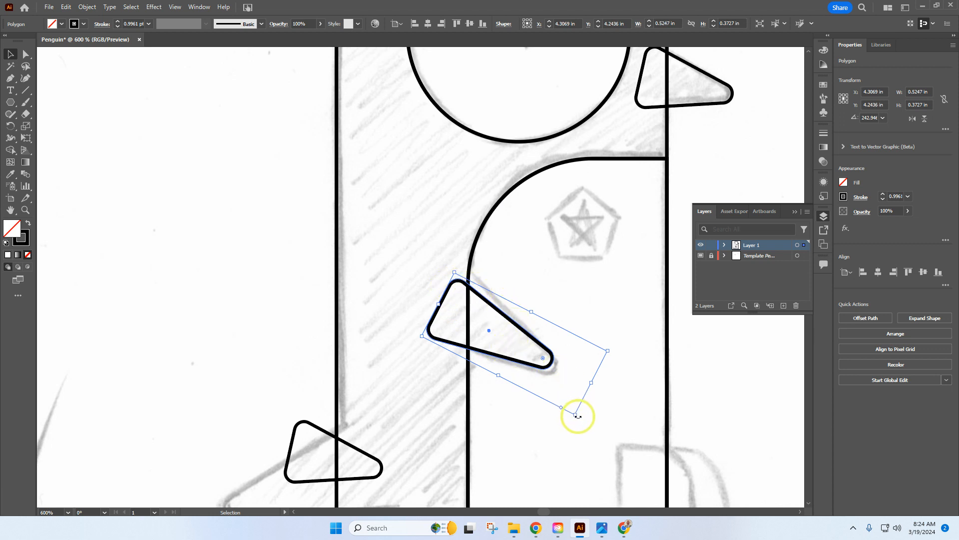
left_click_drag(579, 419, 576, 421)
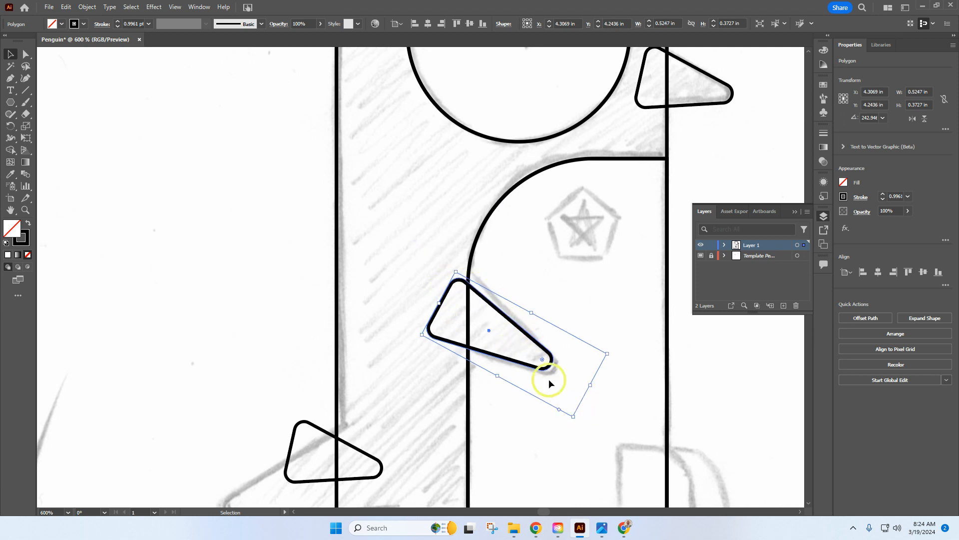
left_click_drag(532, 313, 493, 332)
left_click(394, 259)
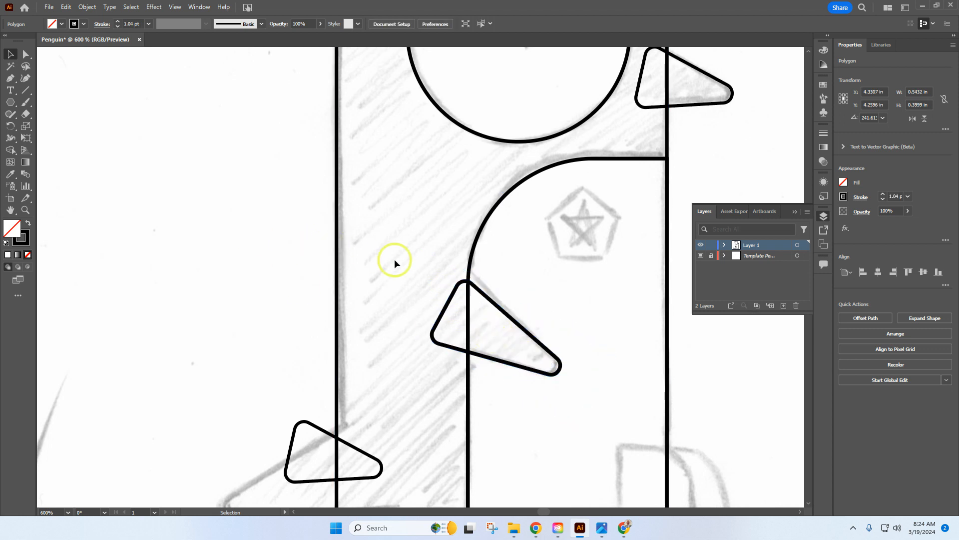
Rotate the triangle copy at the penguin's back to about 102° and stretch it toward the sketched tail tip to about 0.53 x 0.27 in.
scroll(421, 316, "down", 4)
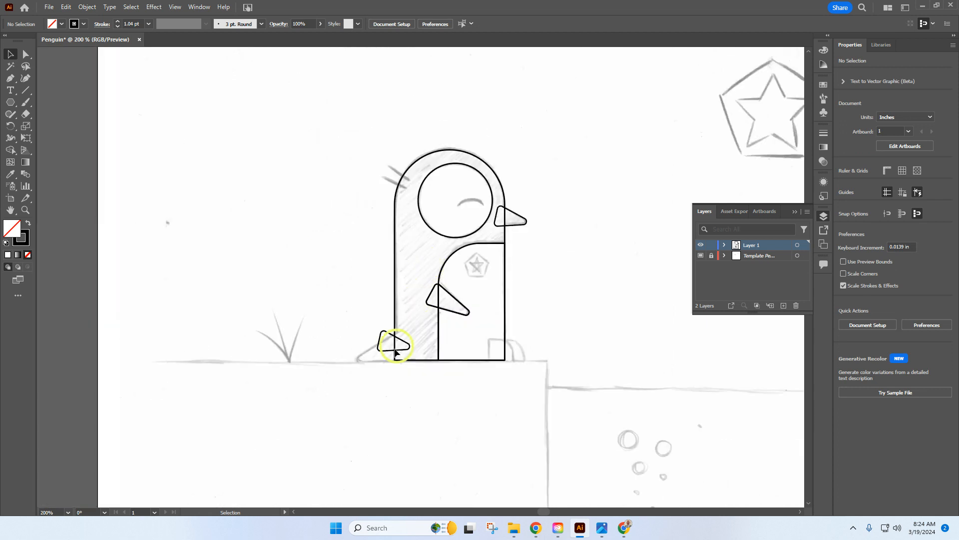
scroll(392, 349, "up", 2)
scroll(392, 352, "up", 2)
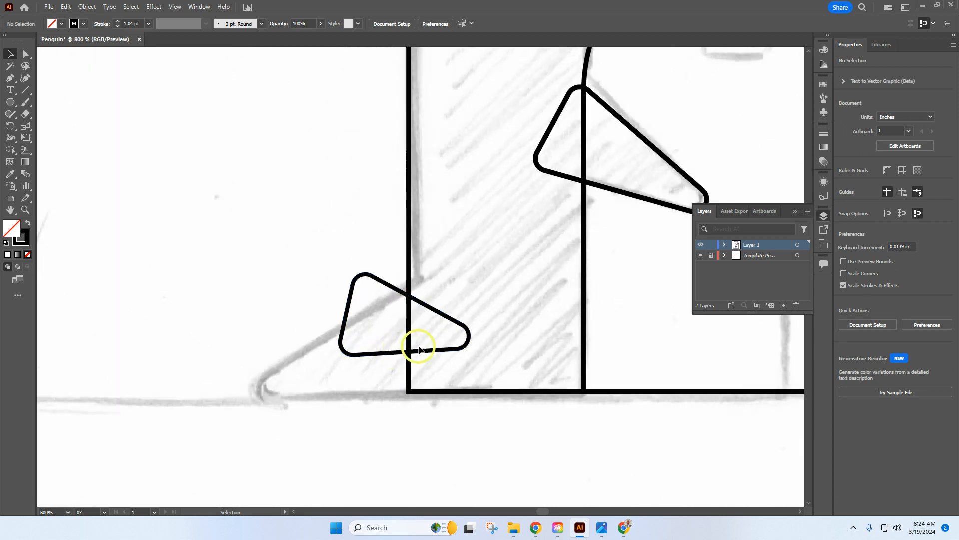
left_click(464, 342)
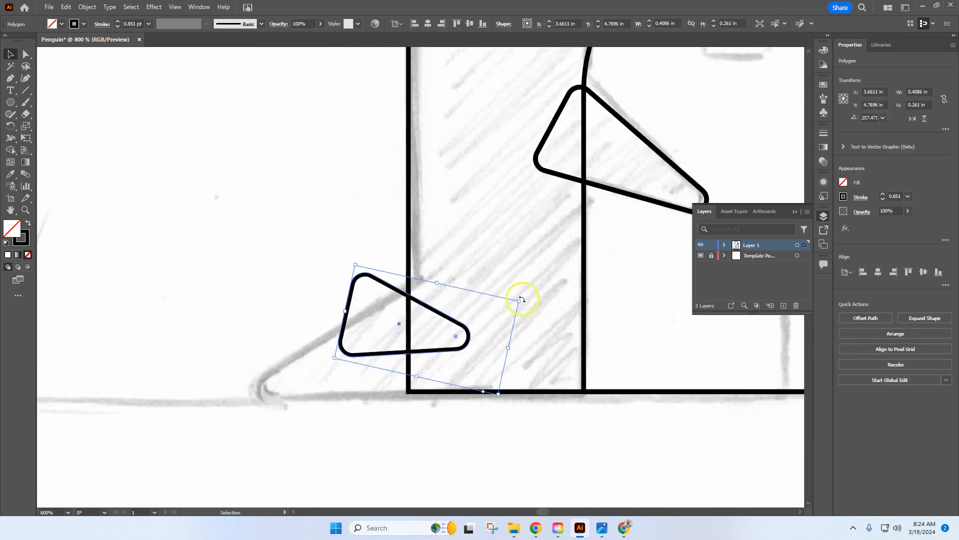
left_click_drag(521, 300, 295, 409)
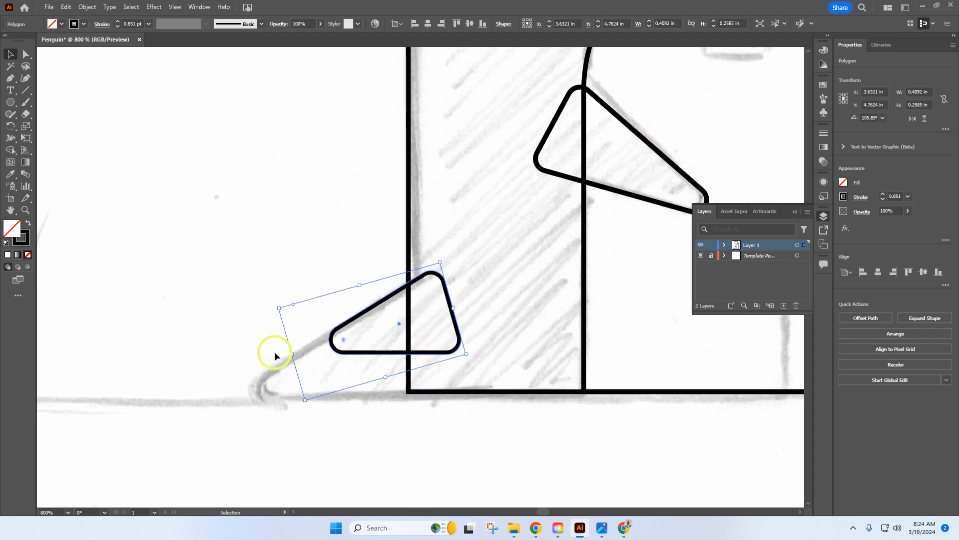
left_click_drag(291, 355, 232, 340)
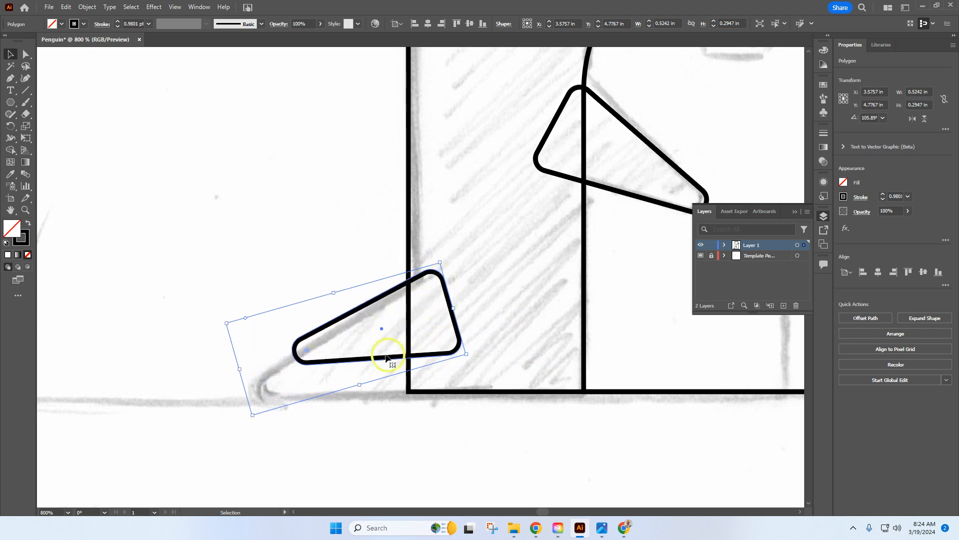
mouse_move(469, 356)
left_mouse_down()
mouse_move(470, 371)
mouse_move(479, 366)
left_mouse_up()
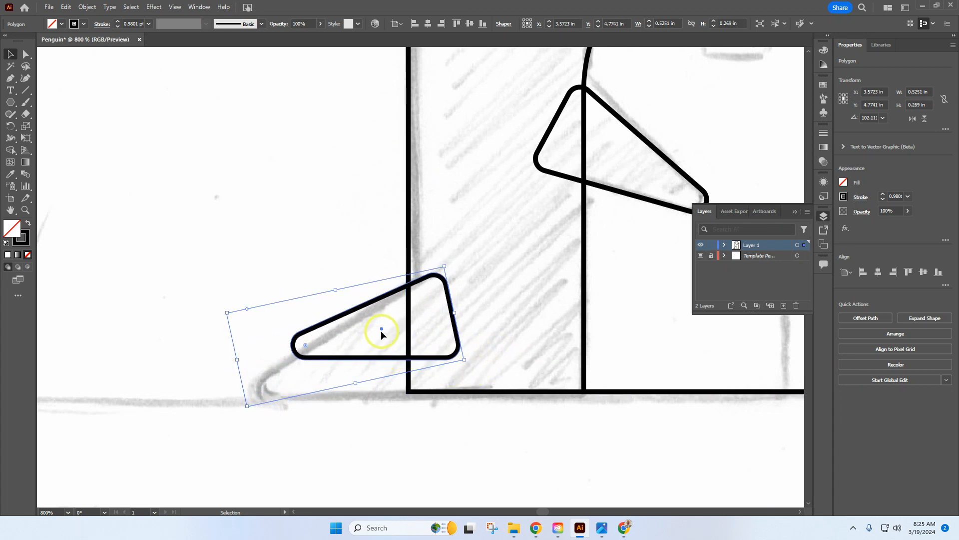
Place the tail triangle on the body's base line and enlarge it to about 0.70 x 0.34 in over the sketched tail.
left_click_drag(381, 331, 382, 365)
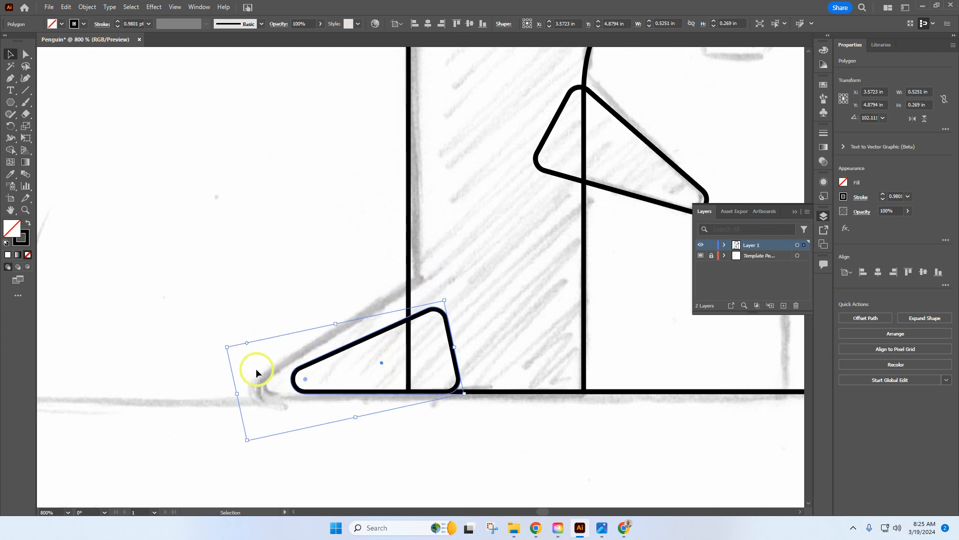
left_click_drag(236, 395, 184, 373)
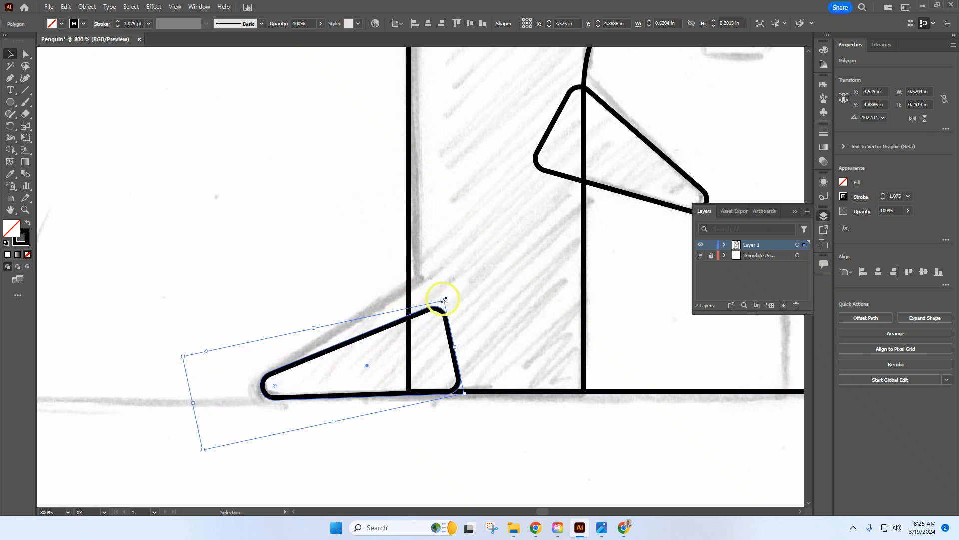
left_click_drag(444, 300, 451, 278)
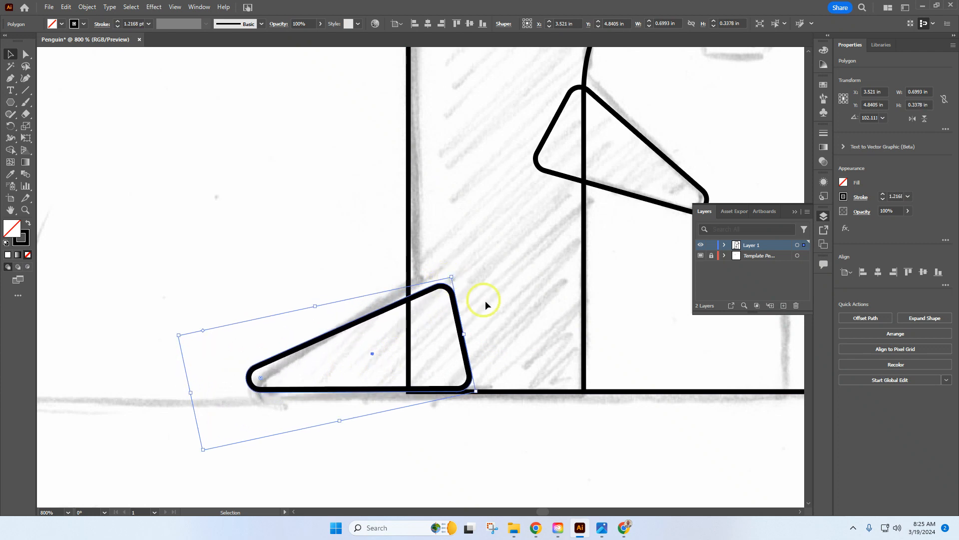
left_click_drag(475, 392, 487, 394)
left_click_drag(373, 353, 386, 352)
left_click(532, 338)
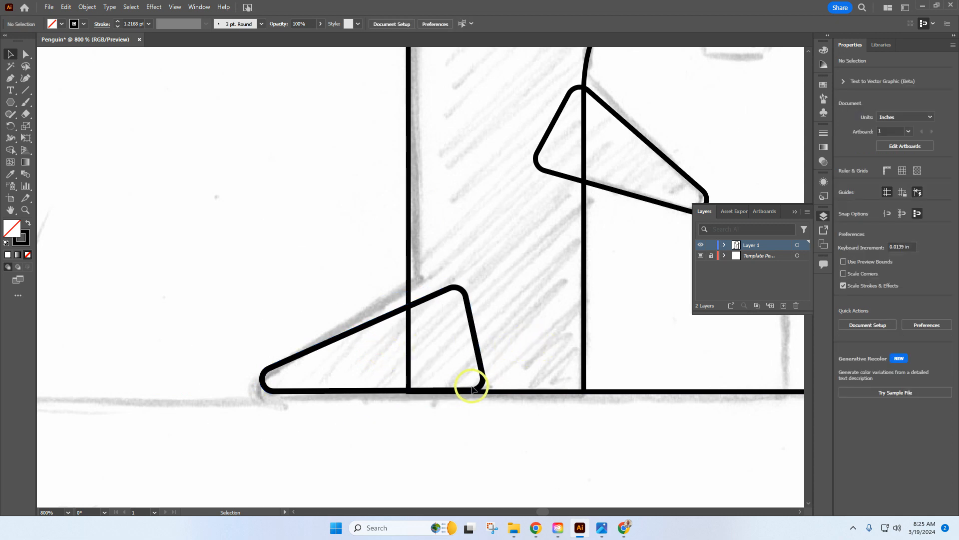
Turn off Snap to Pixel and shift the tail triangle slightly further into the body along the base line.
scroll(411, 401, "up", 3, "alt")
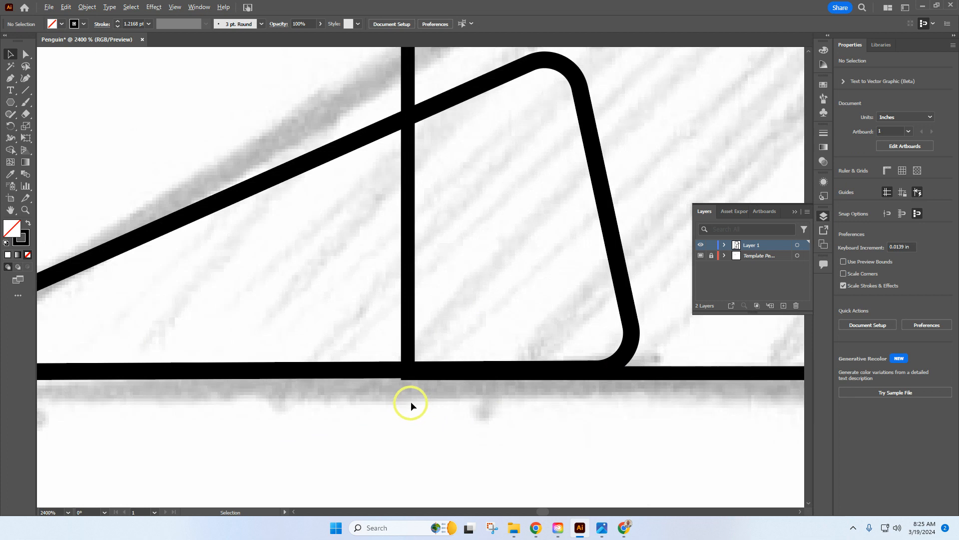
left_click(592, 170)
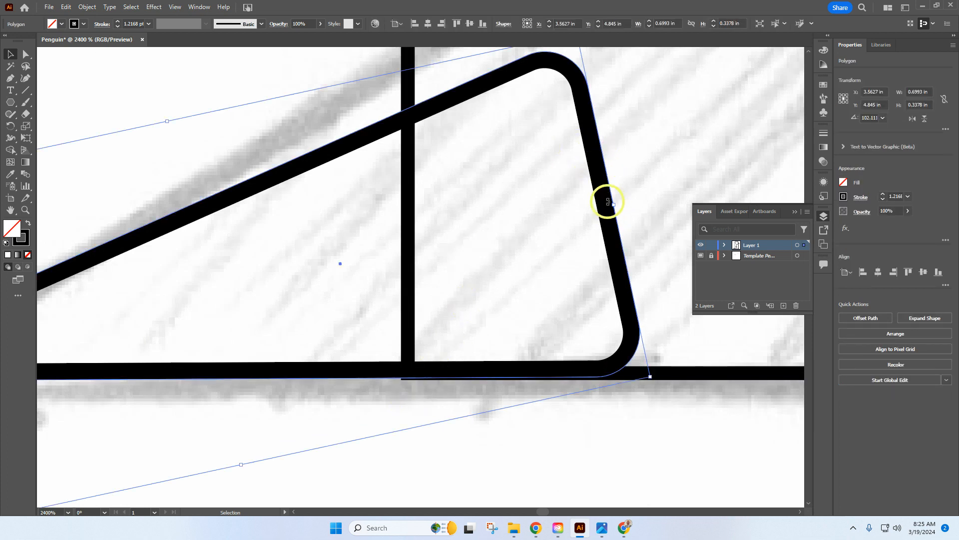
left_click_drag(430, 107, 455, 116)
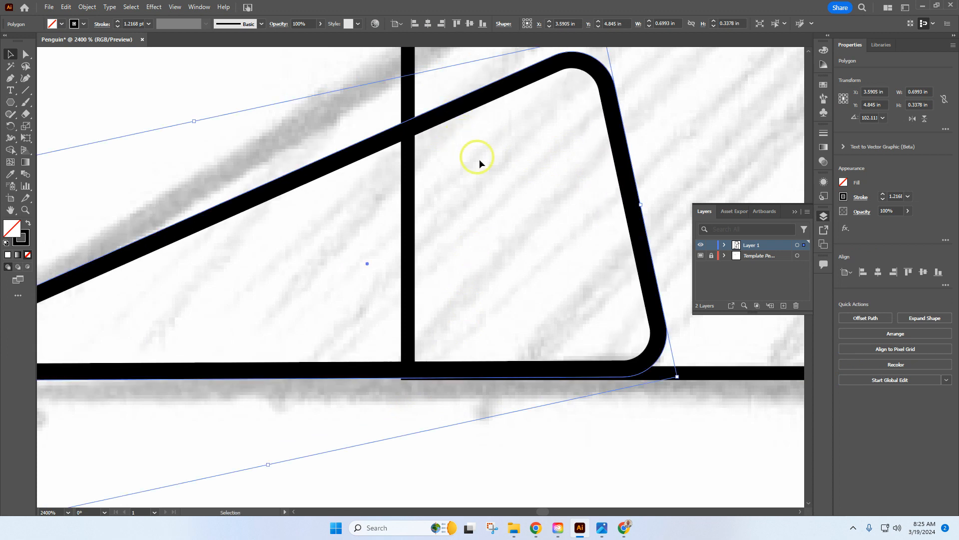
left_click(174, 7)
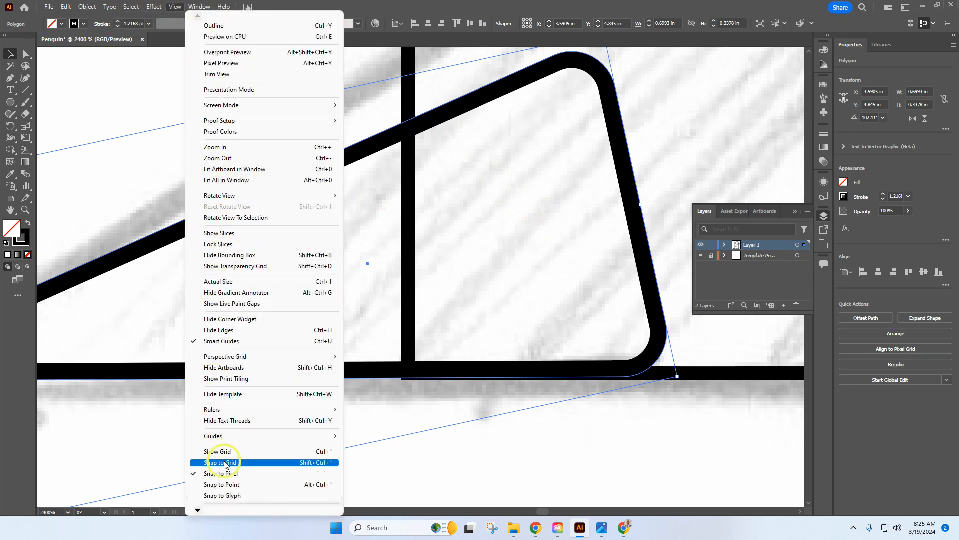
left_click(232, 474)
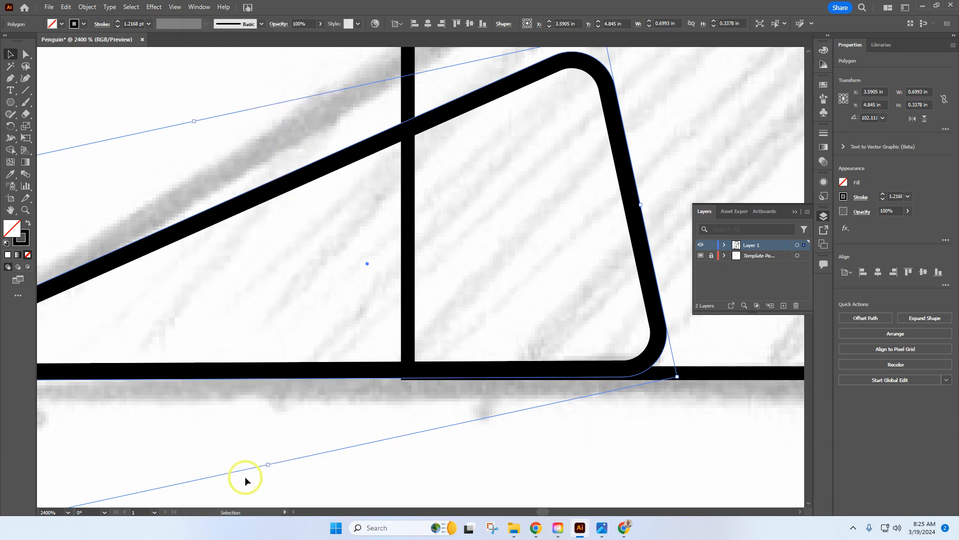
left_click_drag(358, 365, 366, 370)
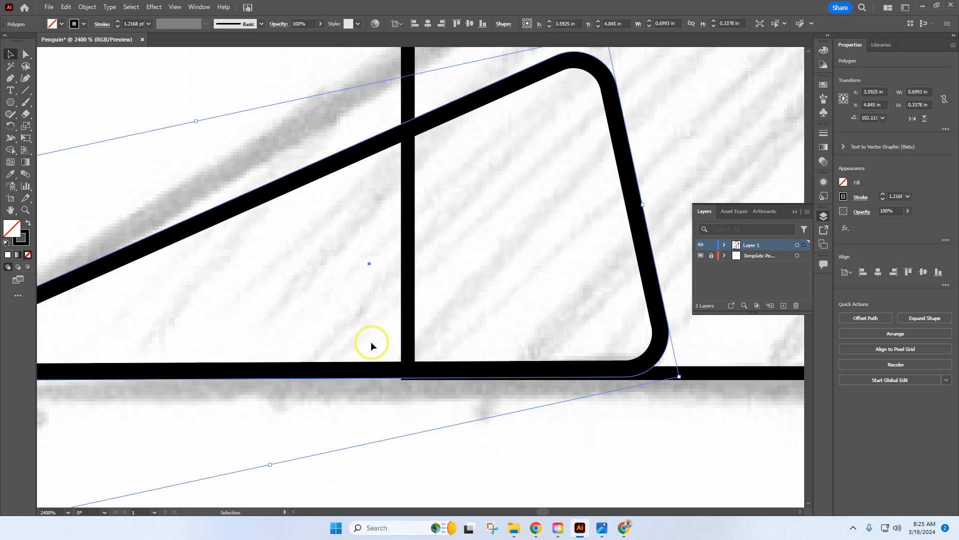
Enlarge the tail triangle to about 0.74 x 0.40 in, rotate it to about 104.5° and align it with the sketched tail and base line.
scroll(344, 331, "down", 2)
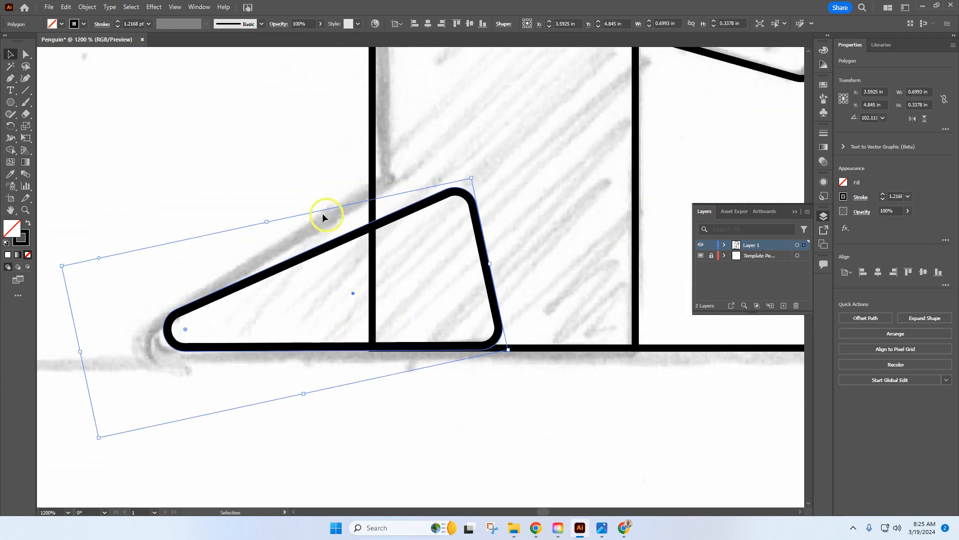
left_click_drag(267, 223, 269, 208)
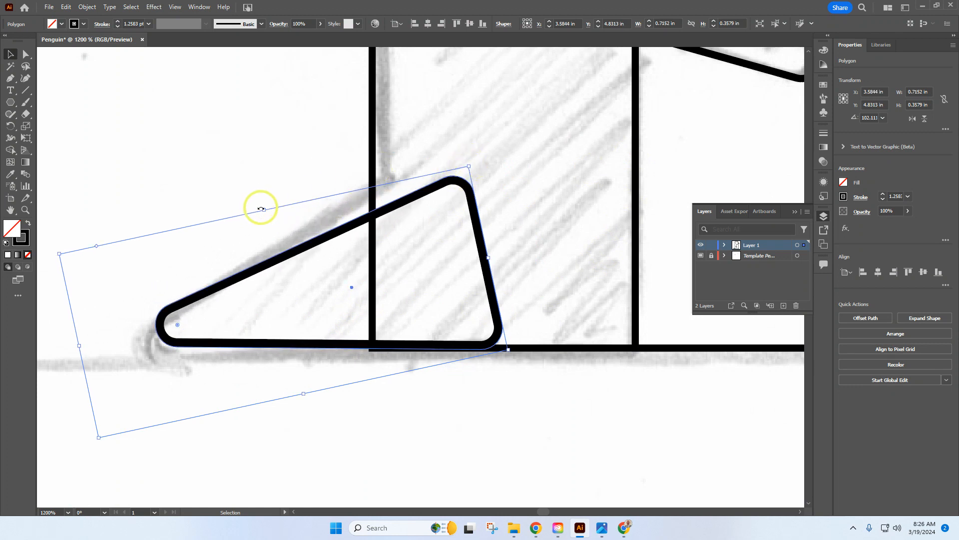
left_click_drag(263, 210, 262, 195)
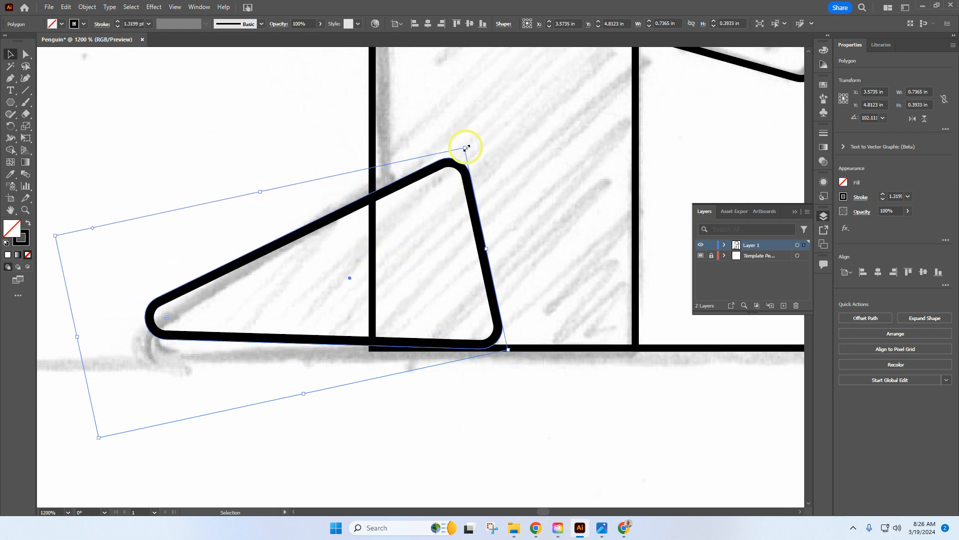
left_click_drag(465, 146, 469, 132)
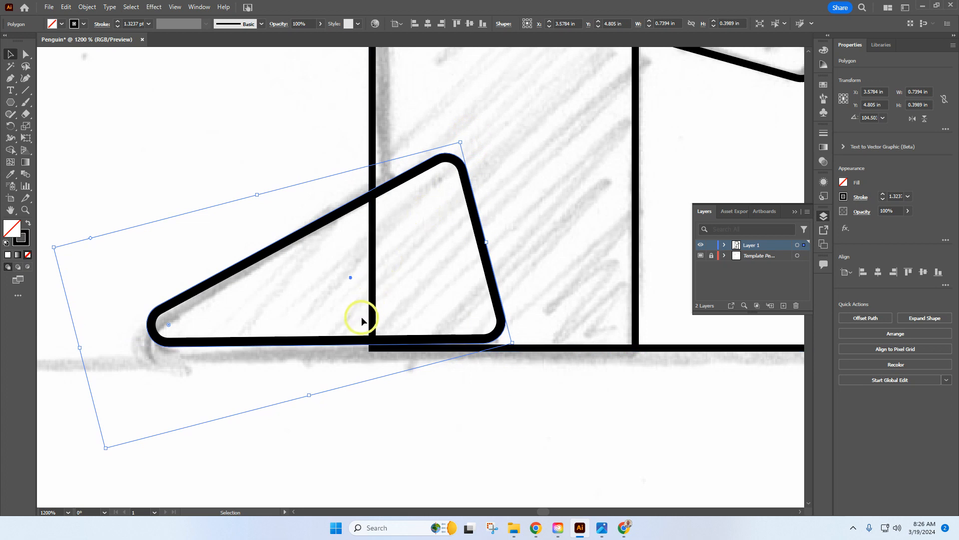
mouse_move(351, 279)
left_mouse_down()
mouse_move(347, 287)
mouse_move(364, 285)
left_mouse_up()
left_click(584, 195)
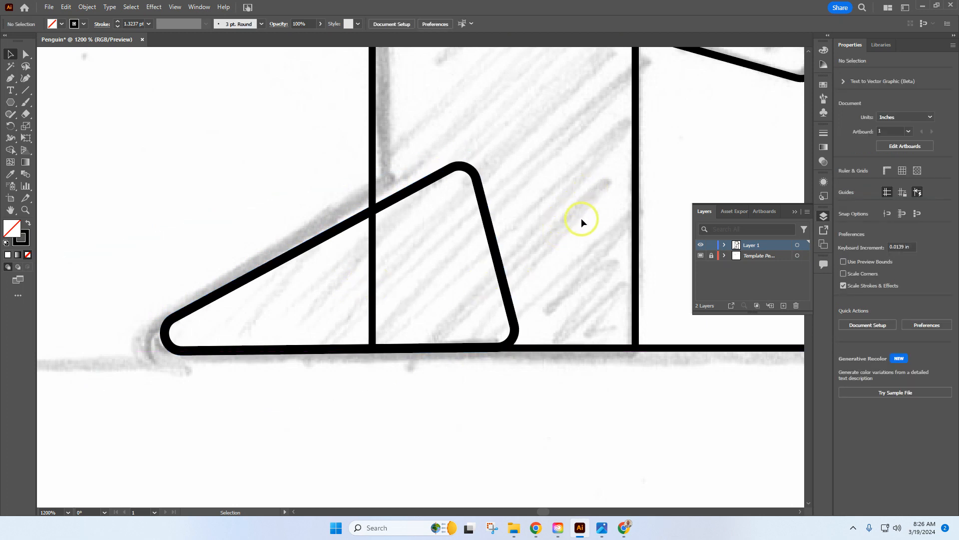
Draw a rectangle about 0.33 x 0.26 in over the sketched front foot at the base of the belly.
scroll(520, 220, "down", 6)
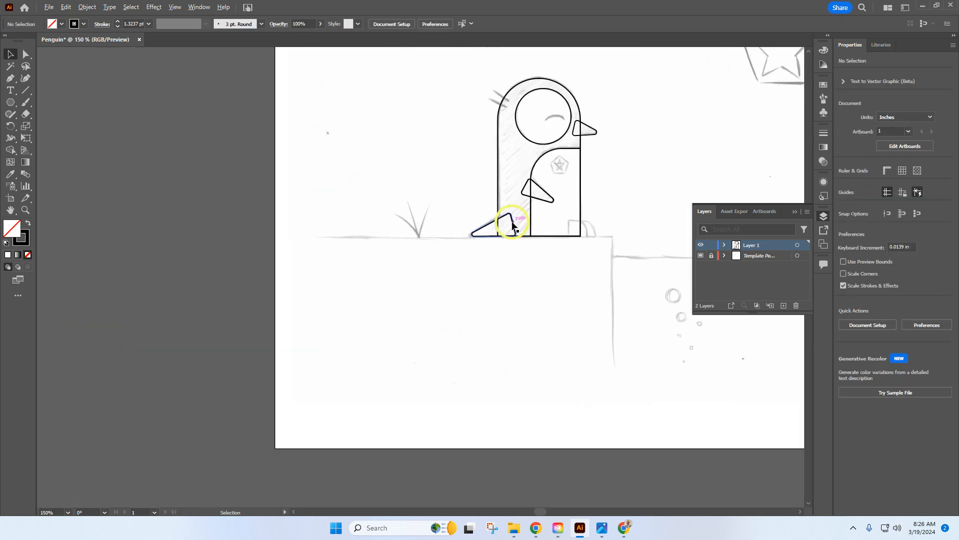
scroll(501, 101, "up", 4)
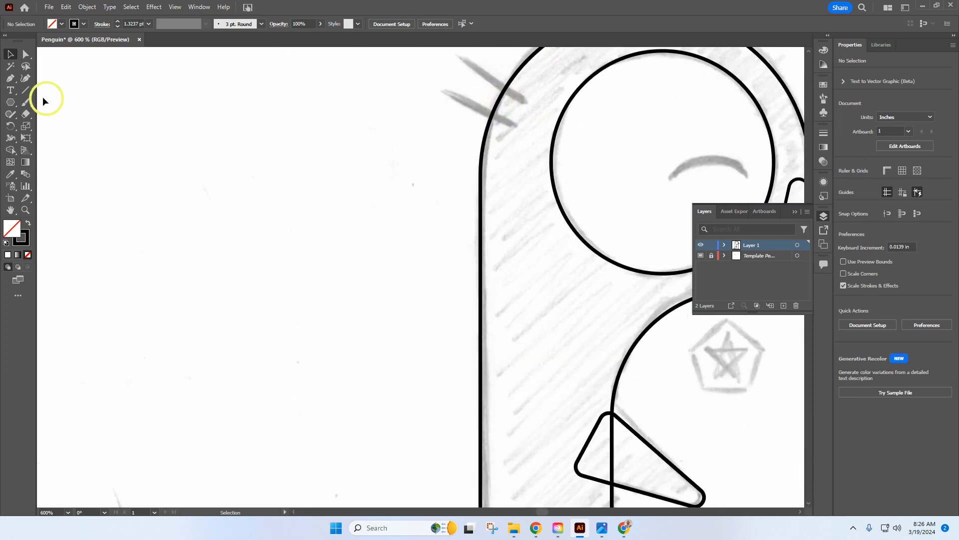
scroll(281, 230, "down", 5)
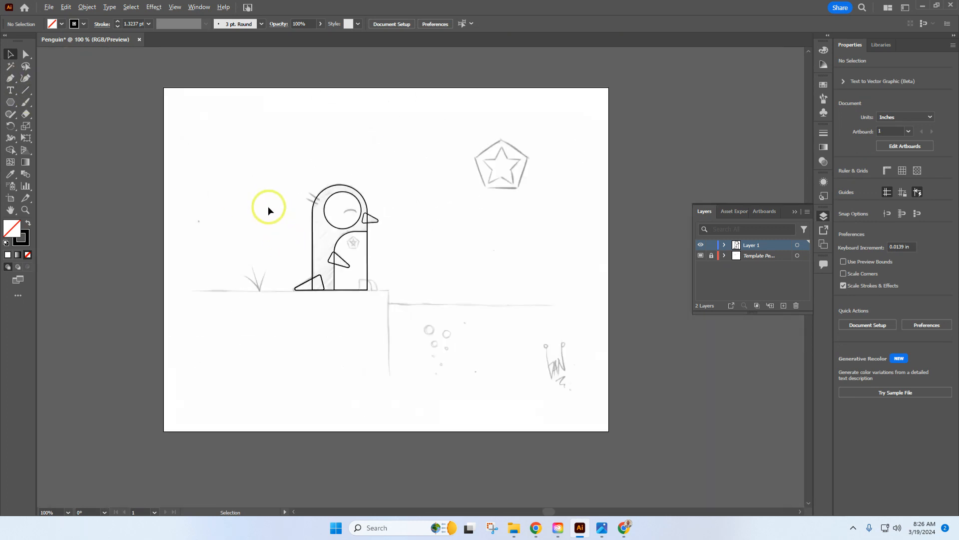
scroll(368, 321, "up", 4)
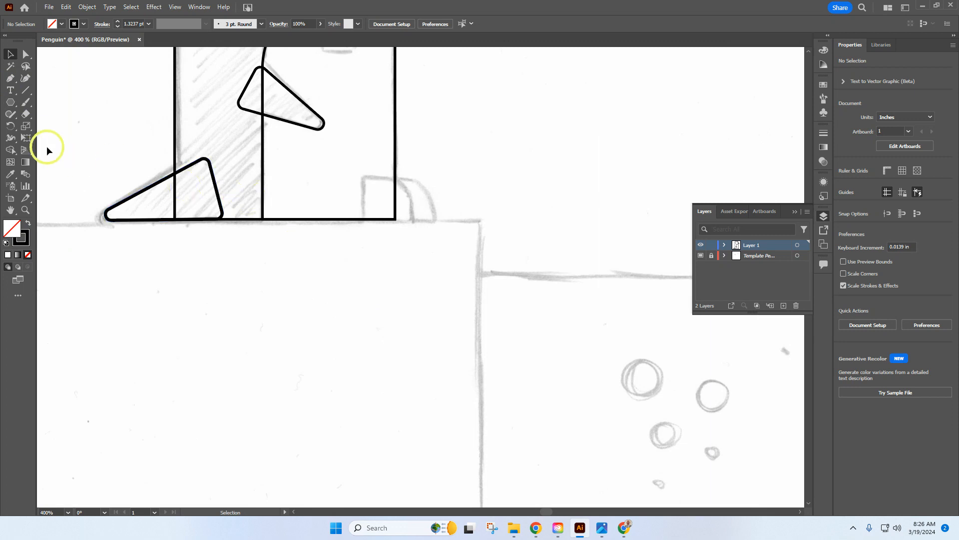
left_click(10, 102)
left_click_drag(10, 102, 50, 99)
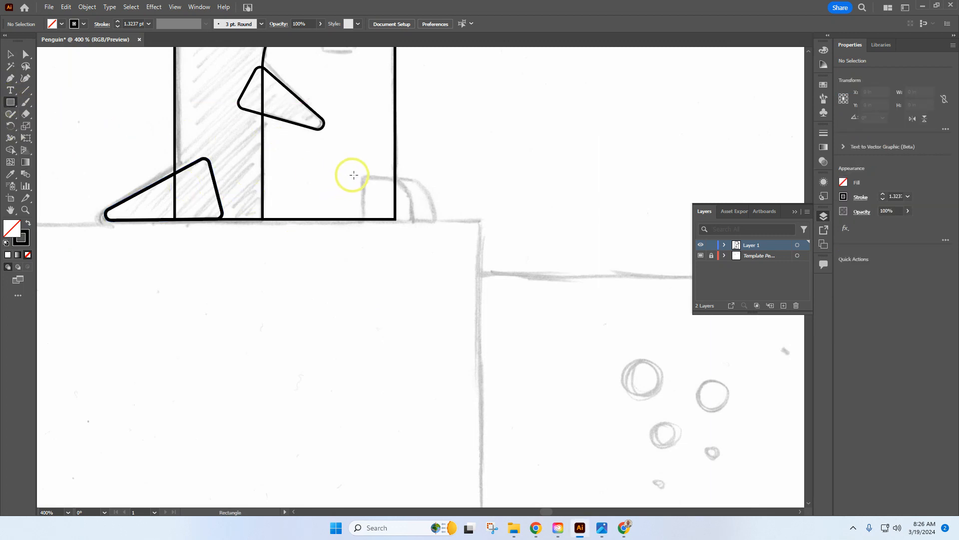
left_click_drag(364, 179, 415, 219)
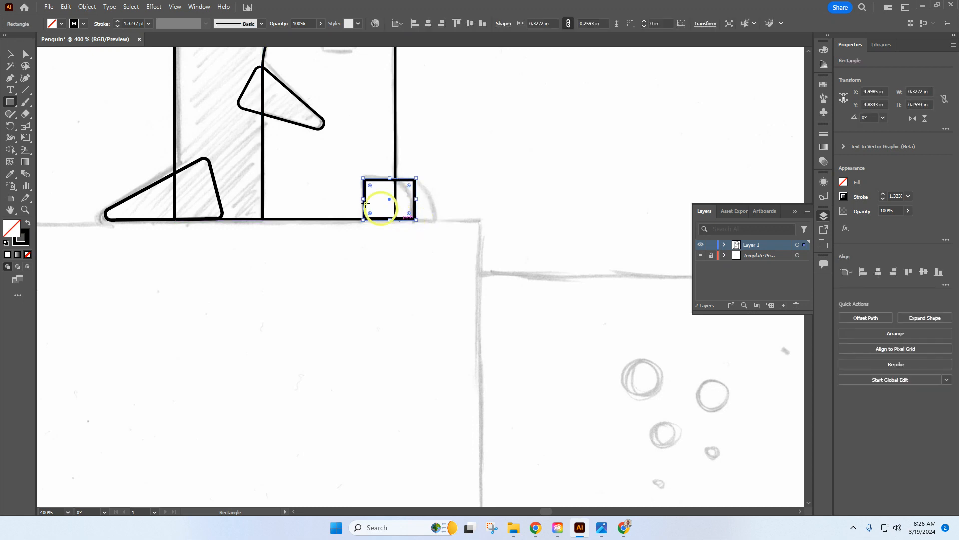
Round all corners of the foot rectangle to a radius of about 0.066 in.
left_click(10, 54)
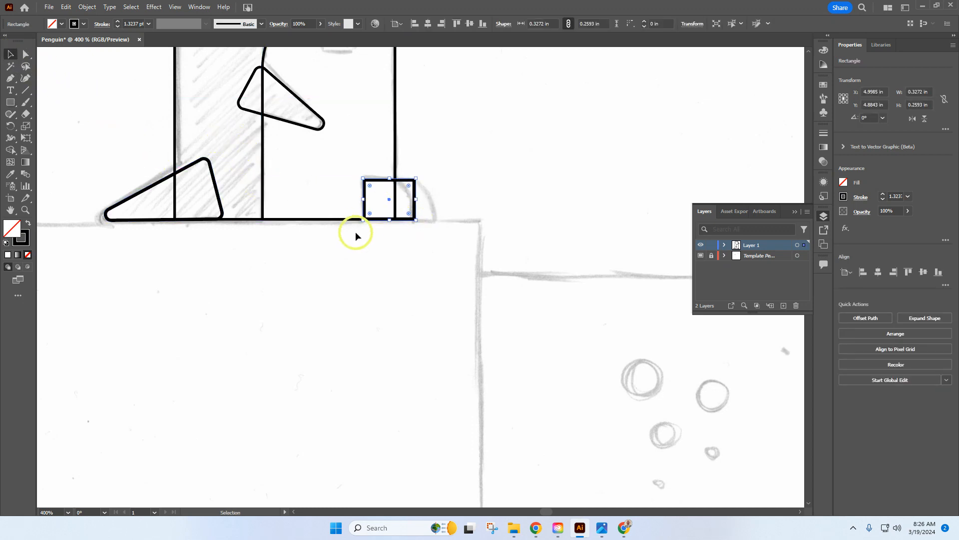
scroll(415, 187, "up", 3)
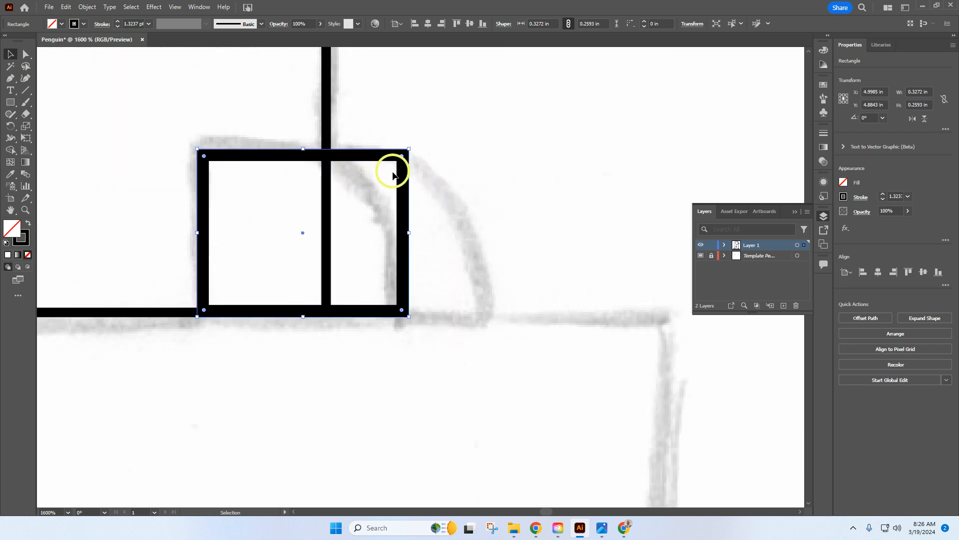
left_click_drag(401, 157, 372, 199)
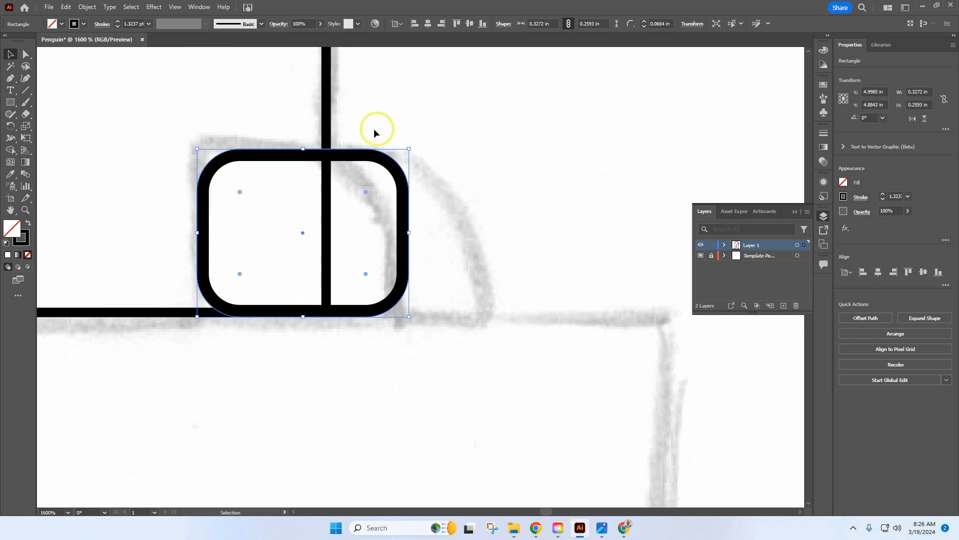
Undo the rounding of all foot corners and round only the upper front corner into a large arc.
left_click(66, 7)
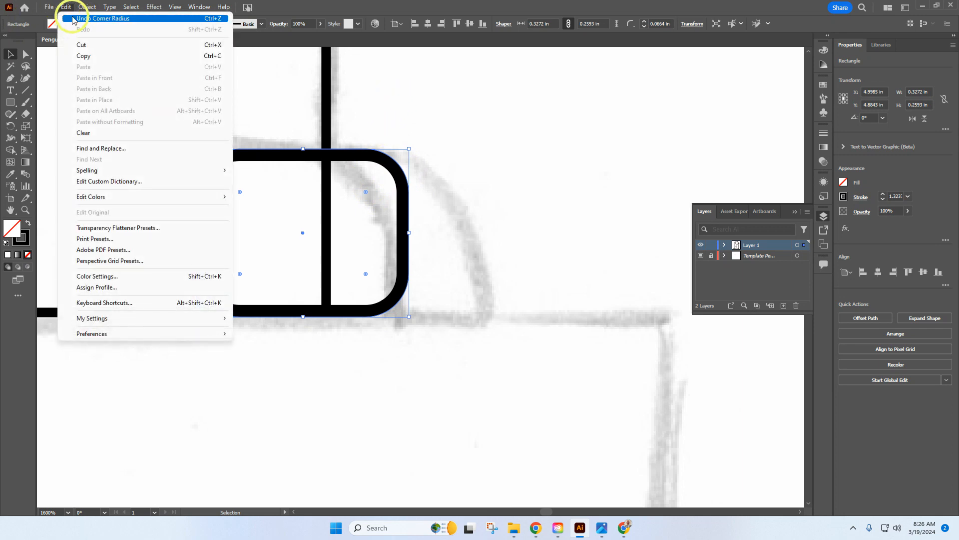
left_click(80, 17)
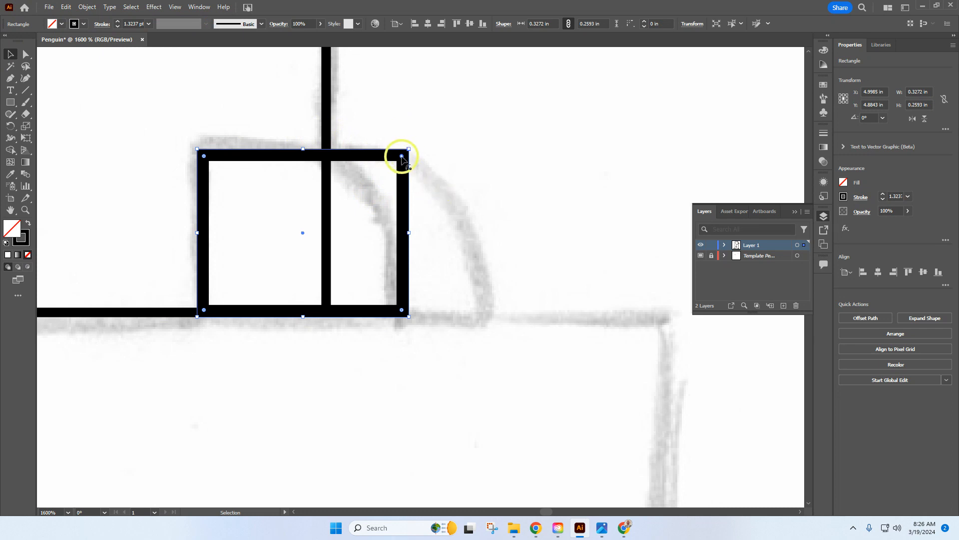
left_click_drag(402, 156, 278, 247)
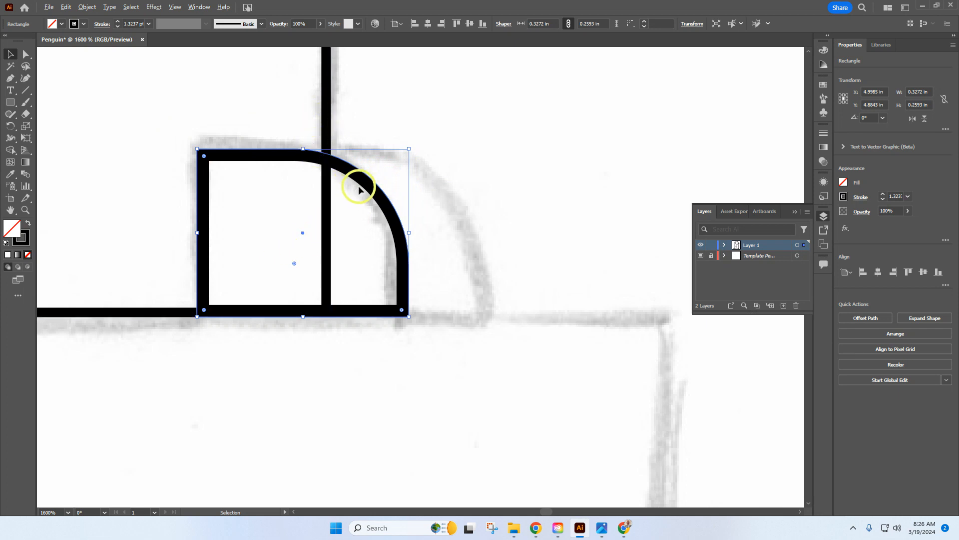
left_click_drag(358, 189, 437, 178, "alt")
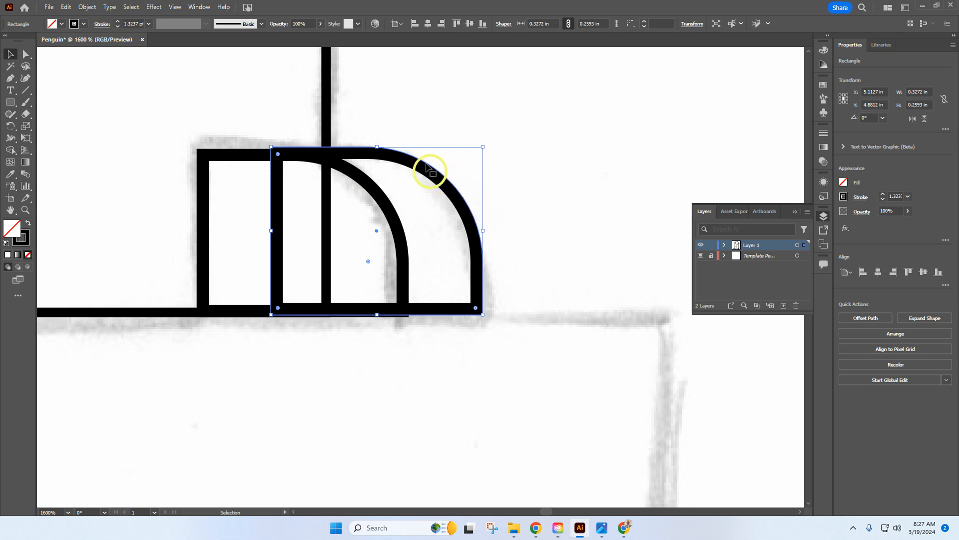
left_click(65, 7)
left_click(69, 19)
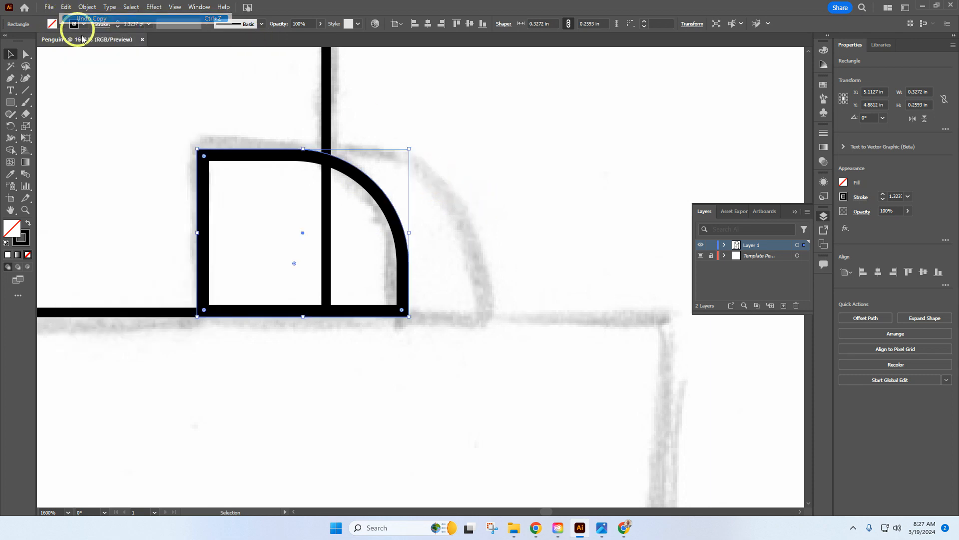
Duplicate the foot shape forward along the same base line, overlapping the original, to trace the second sketched foot.
left_click_drag(279, 159, 355, 159, "alt")
left_click(564, 119)
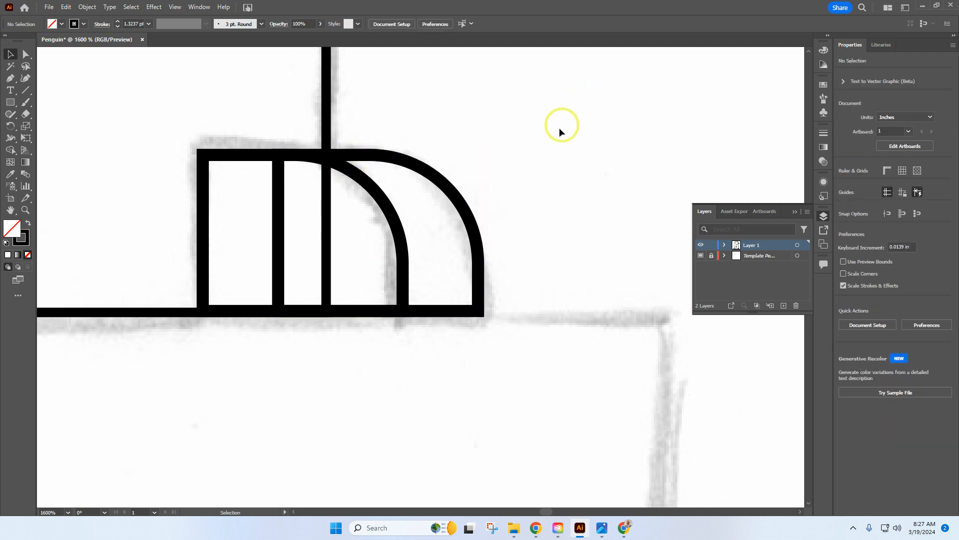
Create a five-sided polygon with a radius of 0.0138 in beside the large sketched star badge.
scroll(551, 136, "down", 6, "alt")
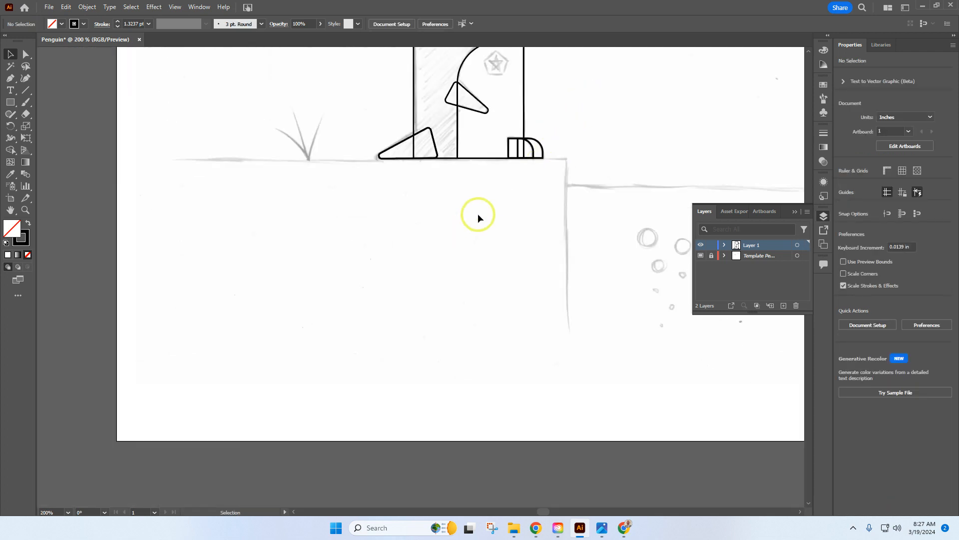
scroll(644, 251, "down", 3)
scroll(643, 252, "up", 6)
scroll(564, 235, "down", 4, "alt")
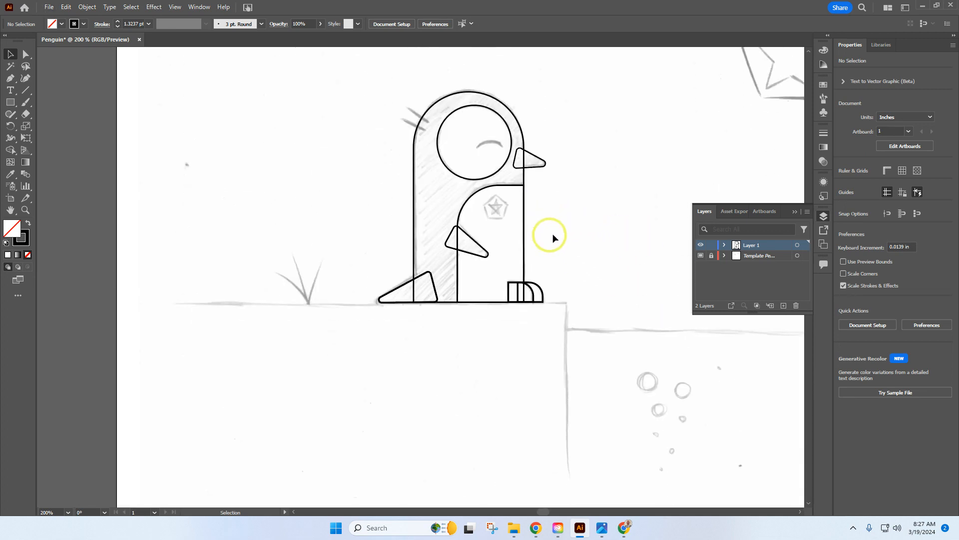
scroll(634, 197, "up", 3, "alt")
scroll(634, 188, "up", 1, "alt")
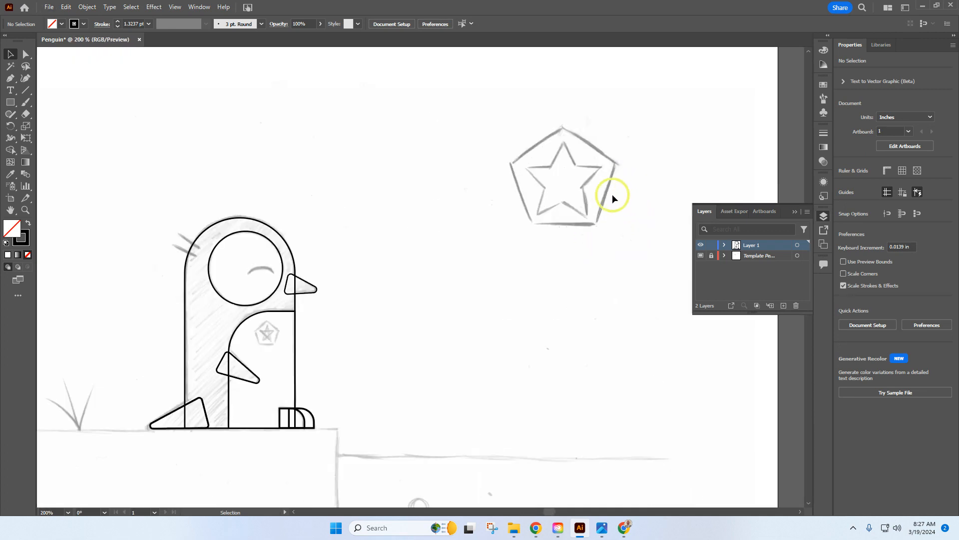
left_click(11, 104)
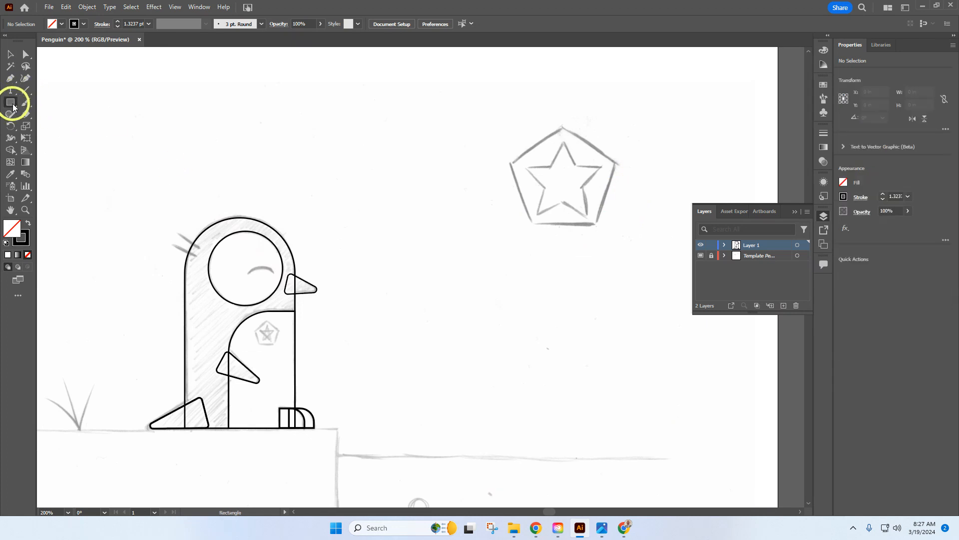
left_click(11, 103)
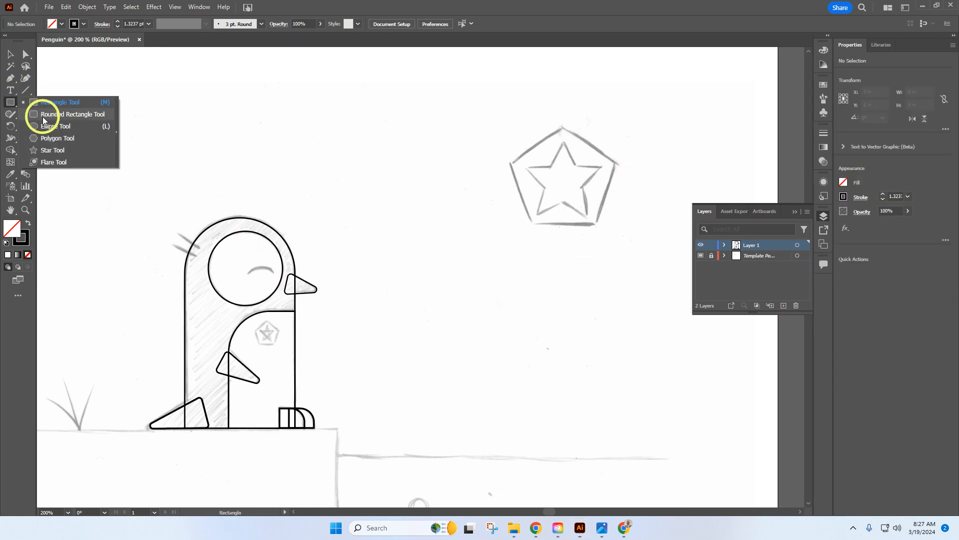
left_click(59, 138)
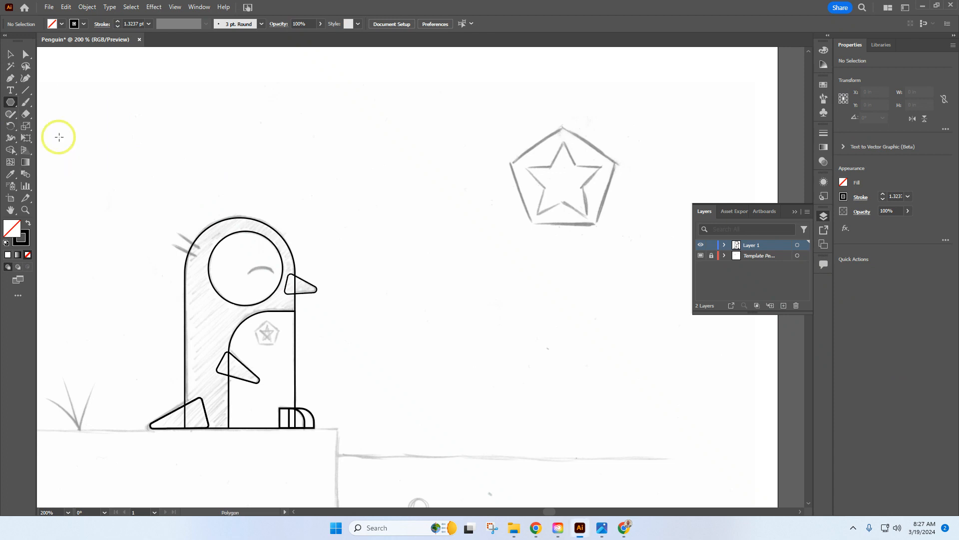
left_click_drag(420, 184, 420, 186)
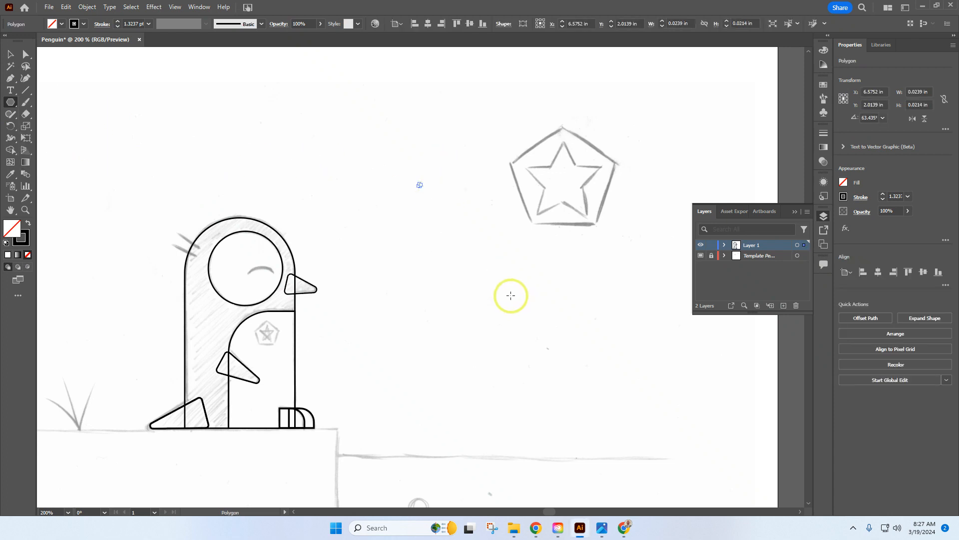
key("ctrl+z")
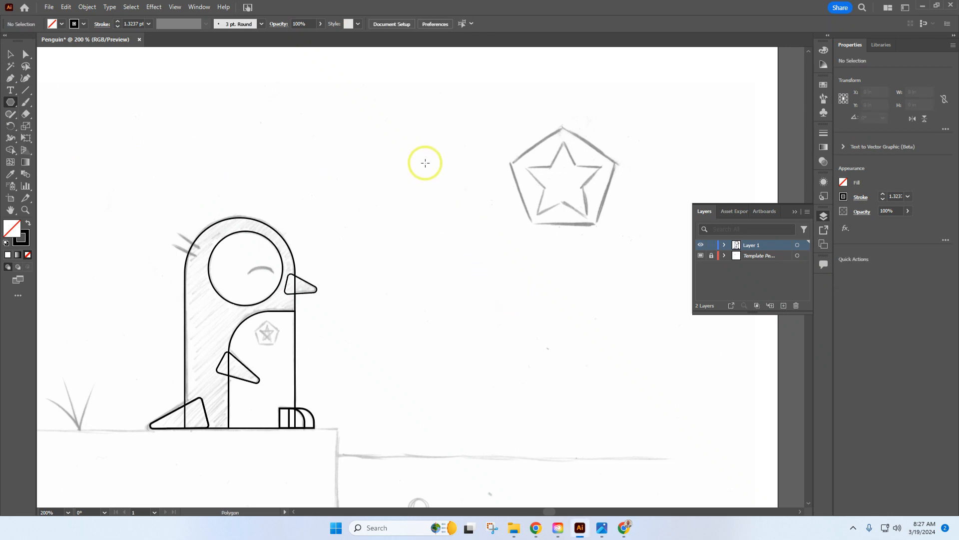
left_click(436, 194)
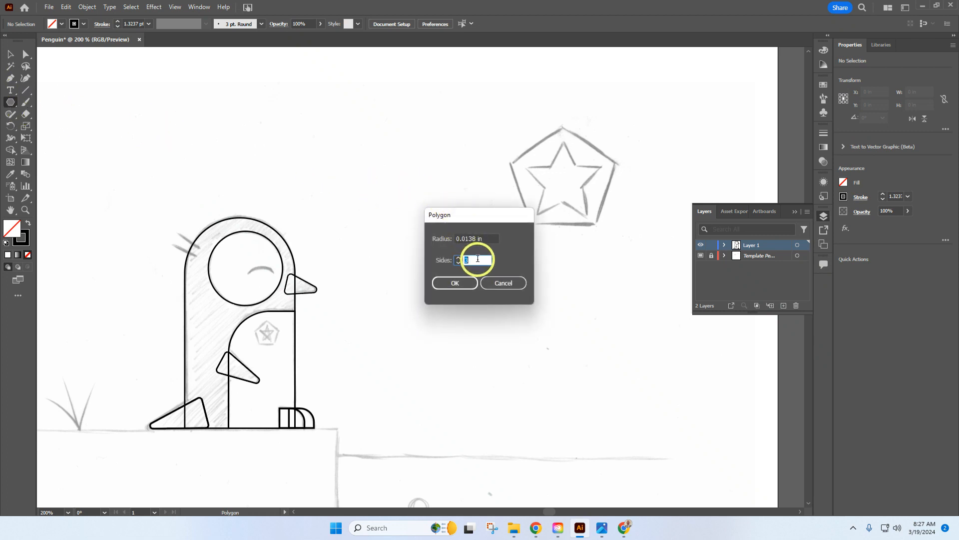
left_click(454, 282)
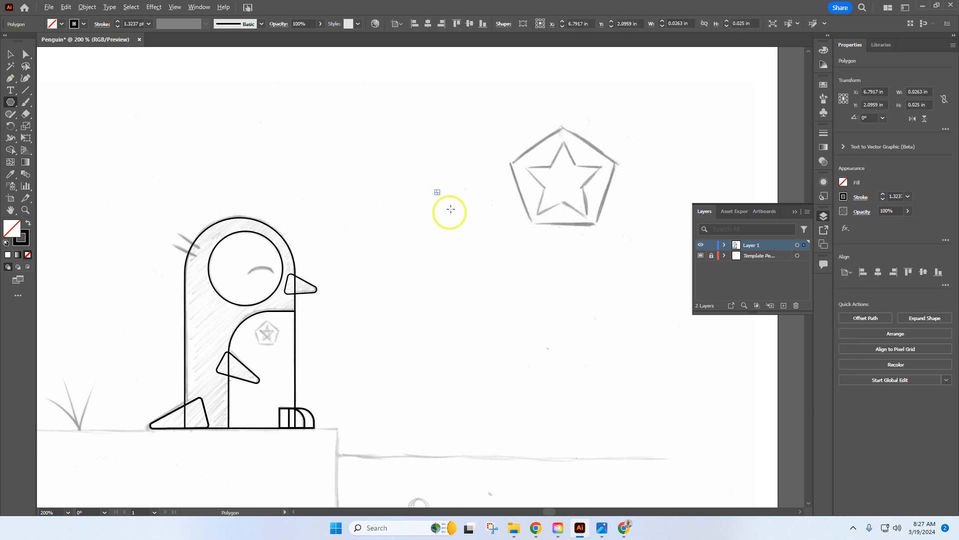
Enlarge the tiny pentagon to about 0.13 x 0.14 in and delete it.
scroll(448, 188, "up", 10)
scroll(424, 204, "down", 2)
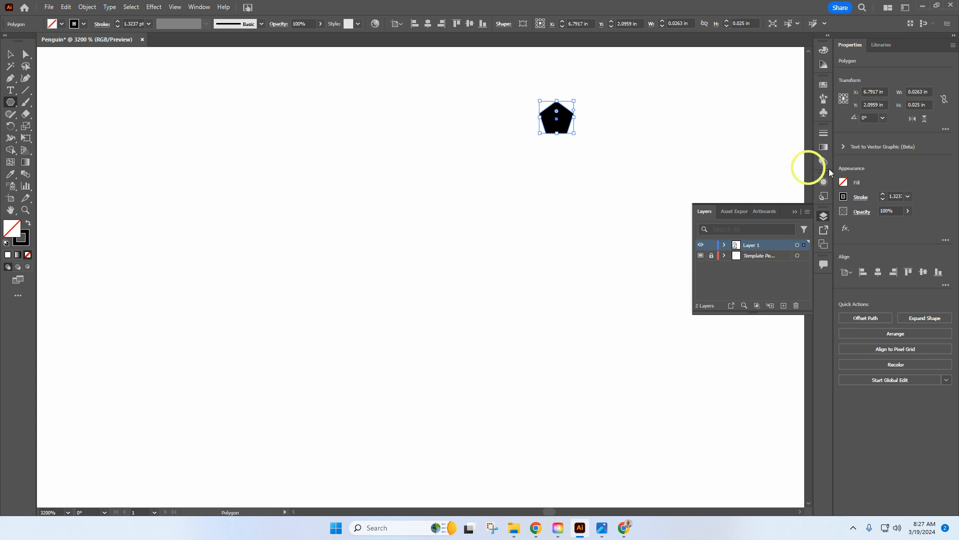
left_click_drag(574, 133, 708, 283)
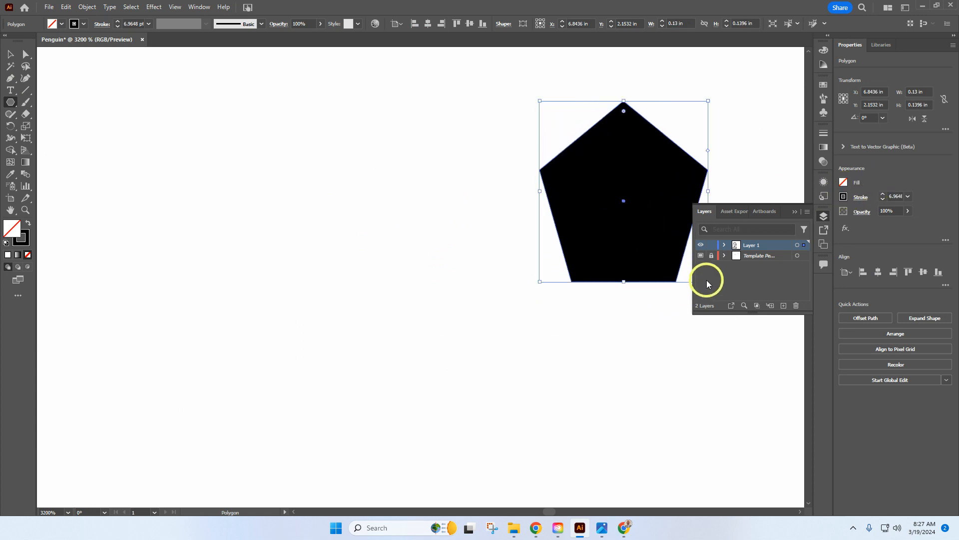
key("Delete")
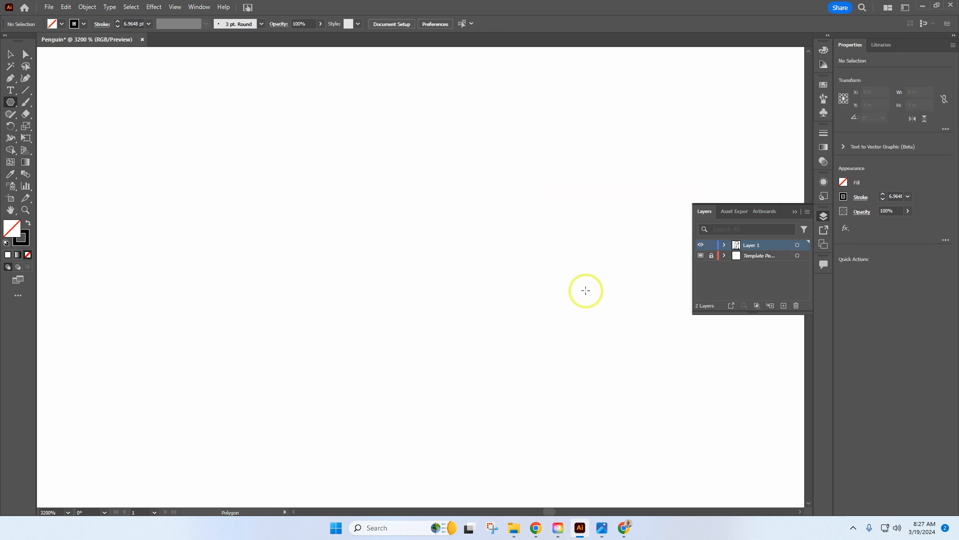
Draw an upright pentagon about 1.18 x 1.12 in beside the sketched badge and set its stroke to 1 pt.
scroll(189, 272, "down", 1)
scroll(440, 235, "down", 7)
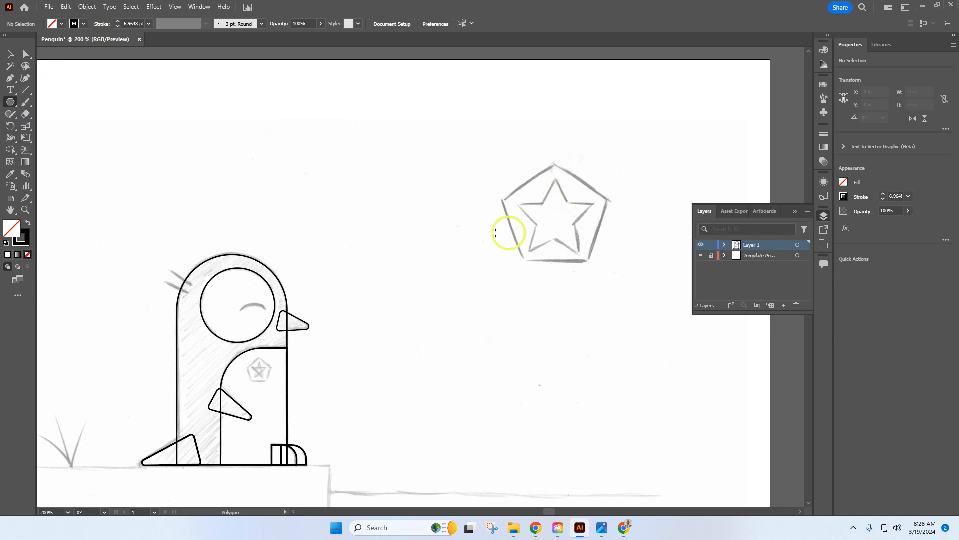
left_click_drag(424, 206, 460, 243)
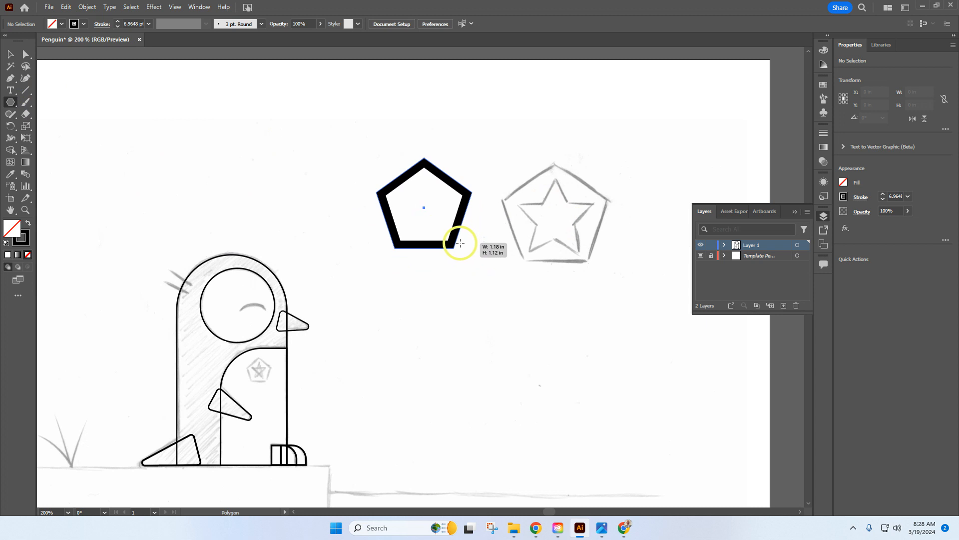
left_click_drag(460, 243, 461, 243)
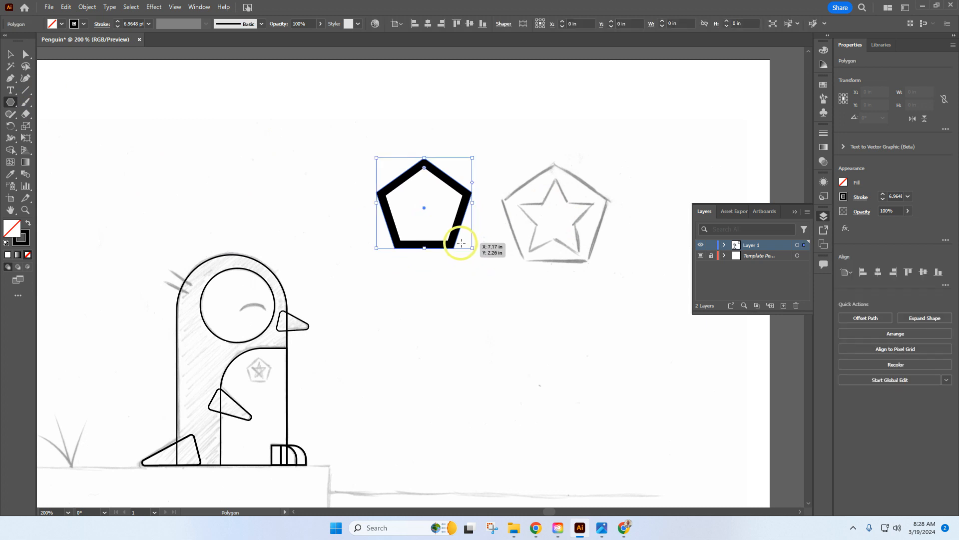
left_click(908, 196)
left_click(921, 240)
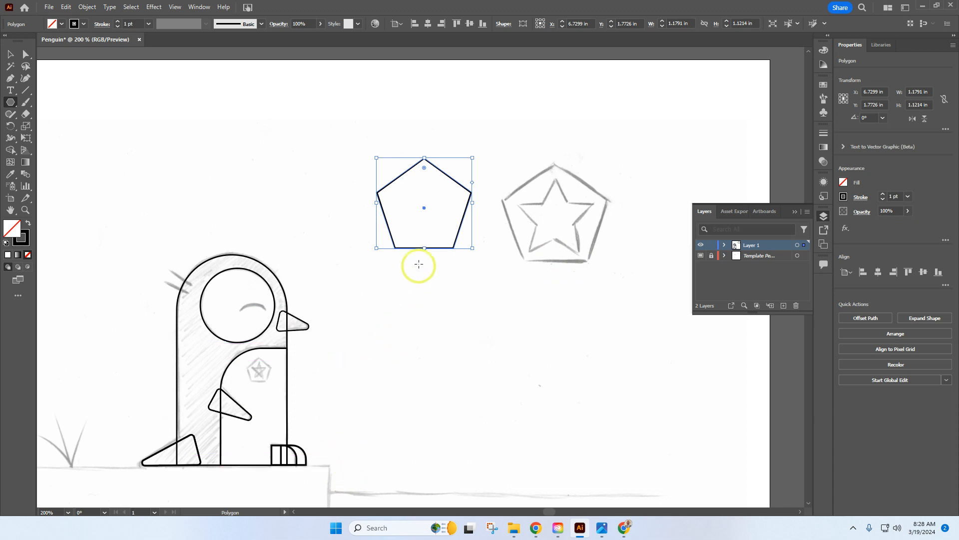
Move the pentagon over the large sketched badge and scale it to about 1.30 x 1.24 in to match the outline.
left_click_drag(424, 208, 557, 215)
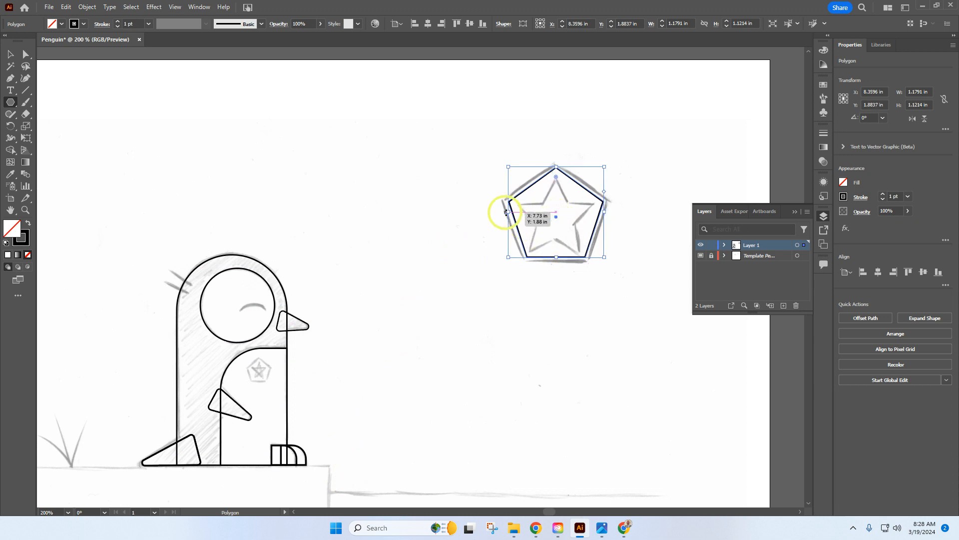
left_click_drag(508, 210, 502, 211)
left_click_drag(604, 213, 609, 212)
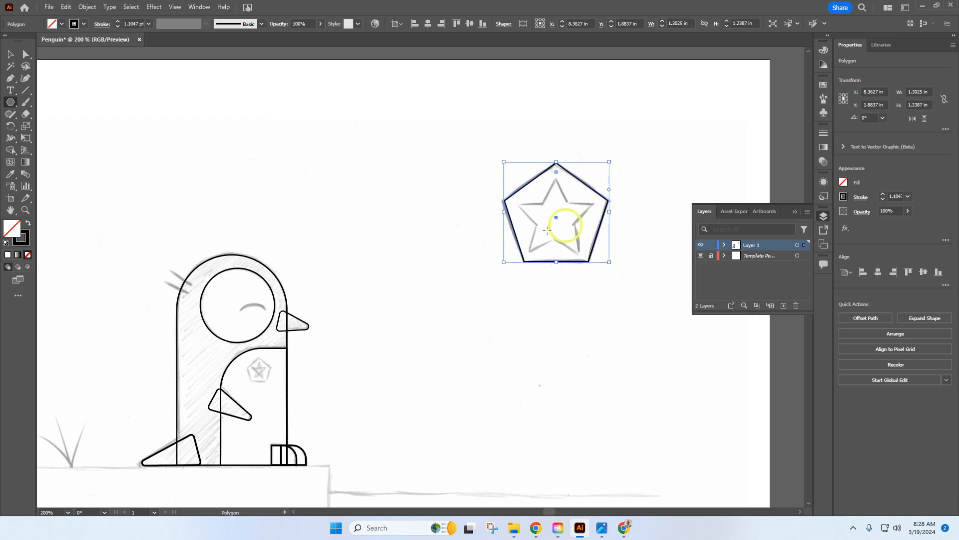
Draw an upright five-pointed star about 0.99 x 0.94 in over the sketched star inside the pentagon.
left_click(367, 205)
left_click(503, 283)
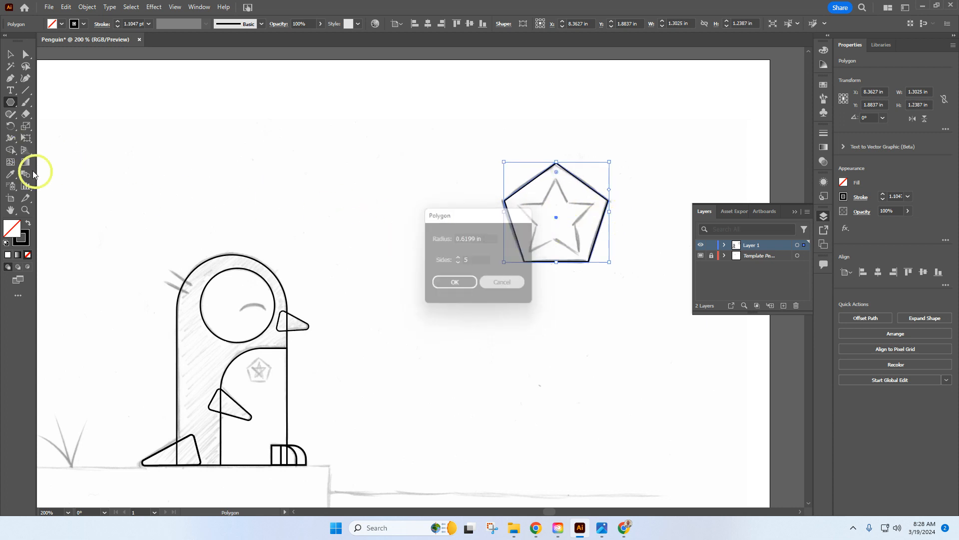
left_click(11, 102)
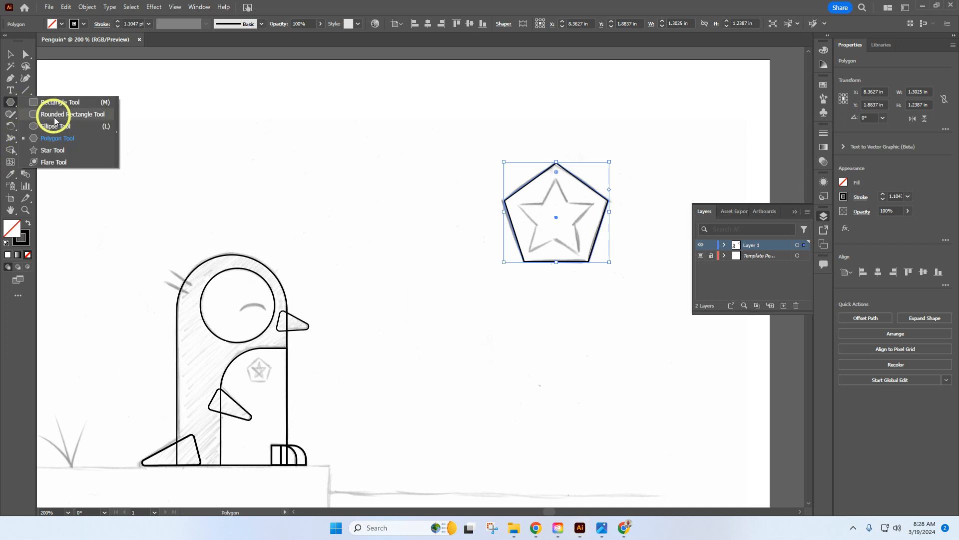
left_click(54, 149)
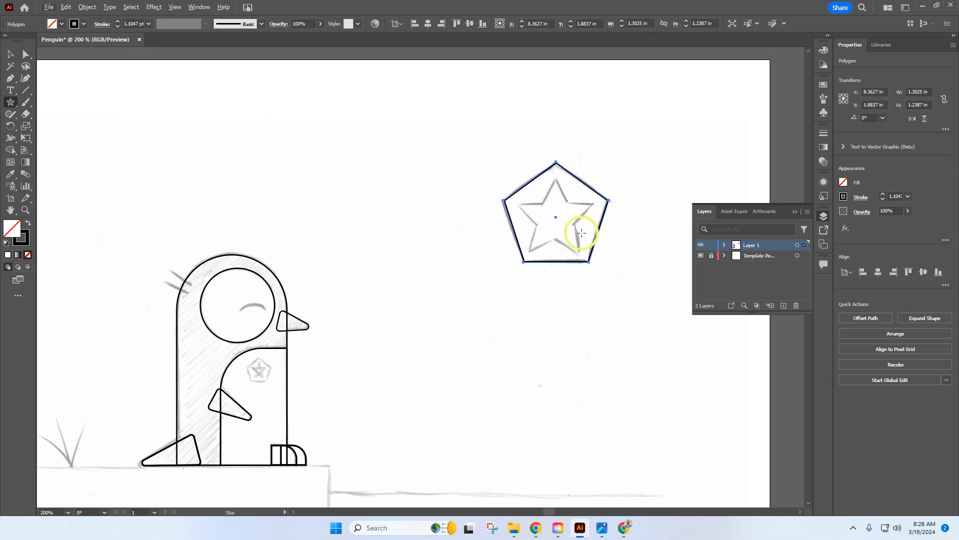
scroll(568, 221, "up", 3)
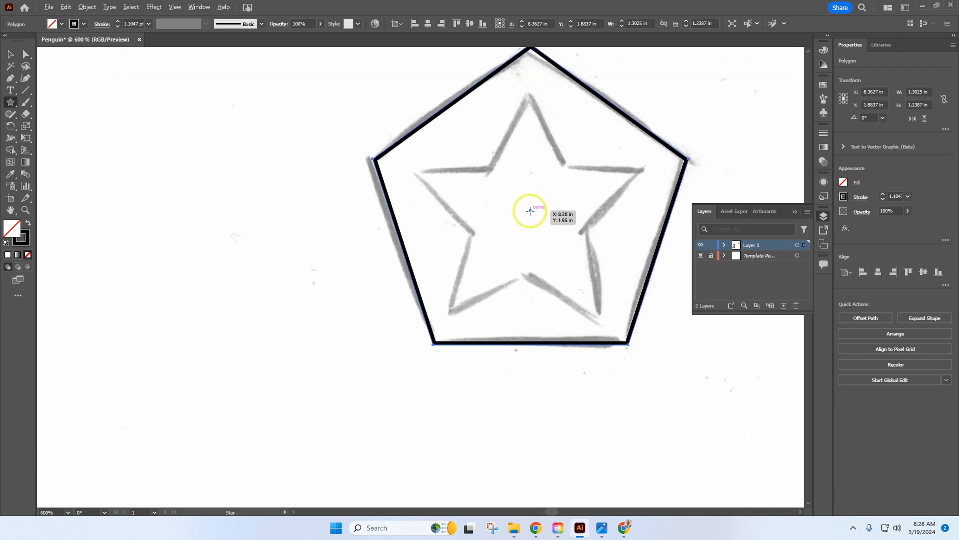
left_click_drag(530, 210, 610, 309)
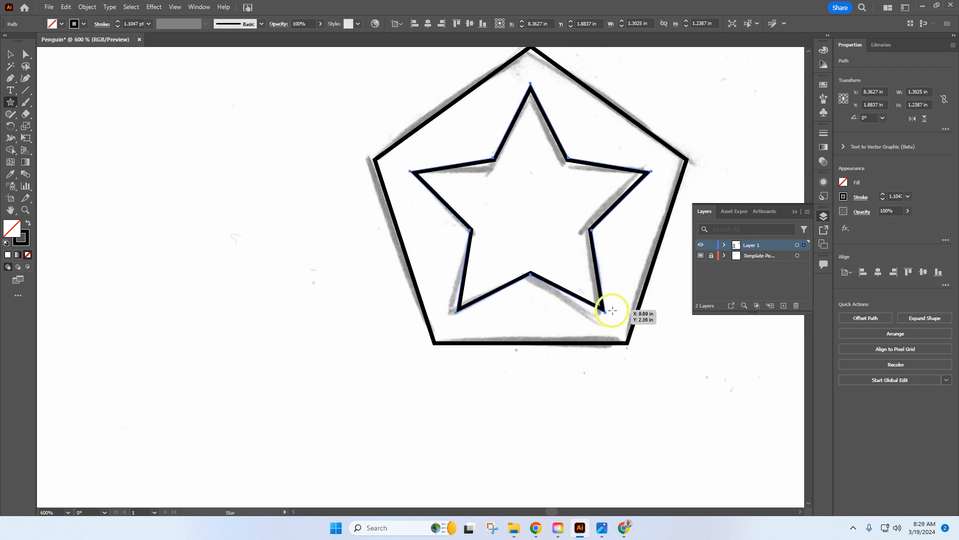
left_click_drag(612, 311, 613, 310)
Group the pentagon and the star into one badge.
scroll(553, 301, "down", 3)
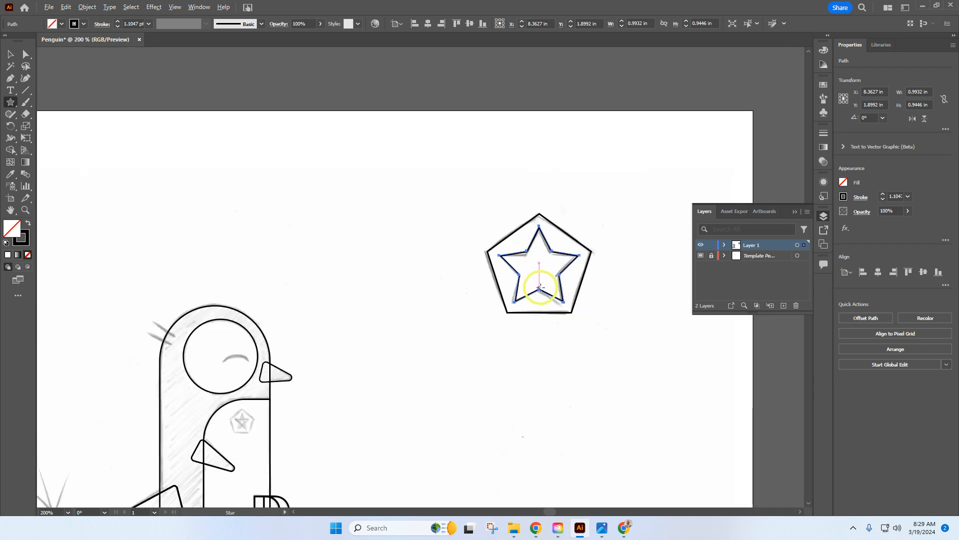
left_click(10, 53)
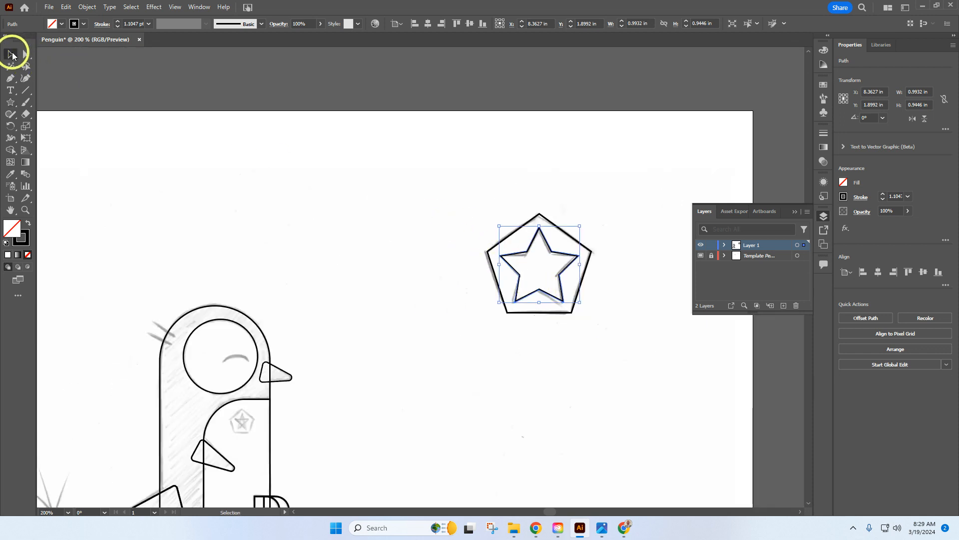
left_click_drag(437, 166, 620, 351)
left_click(873, 353)
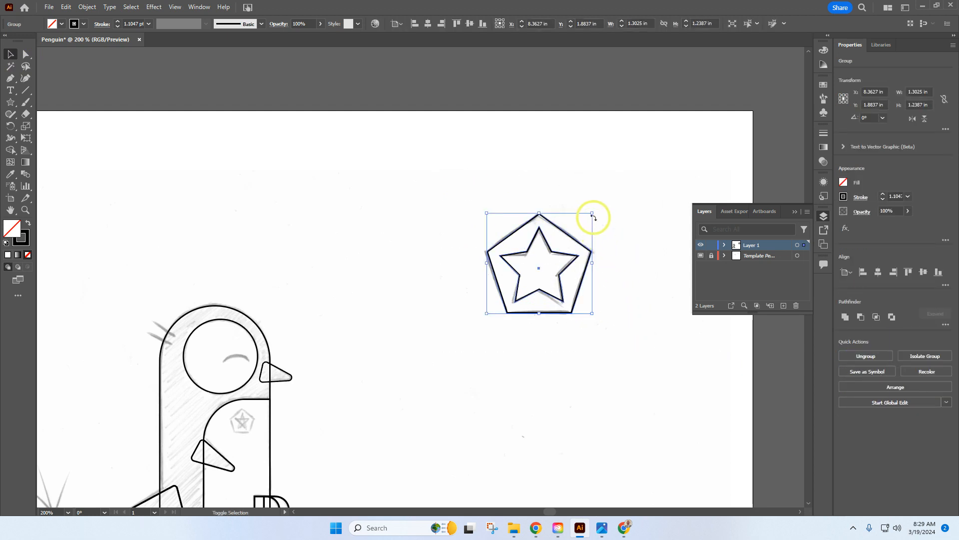
Scale the star badge to about 0.29 x 0.27 in and place it over the small sketched badge on the penguin's chest.
left_click_drag(594, 213, 536, 267)
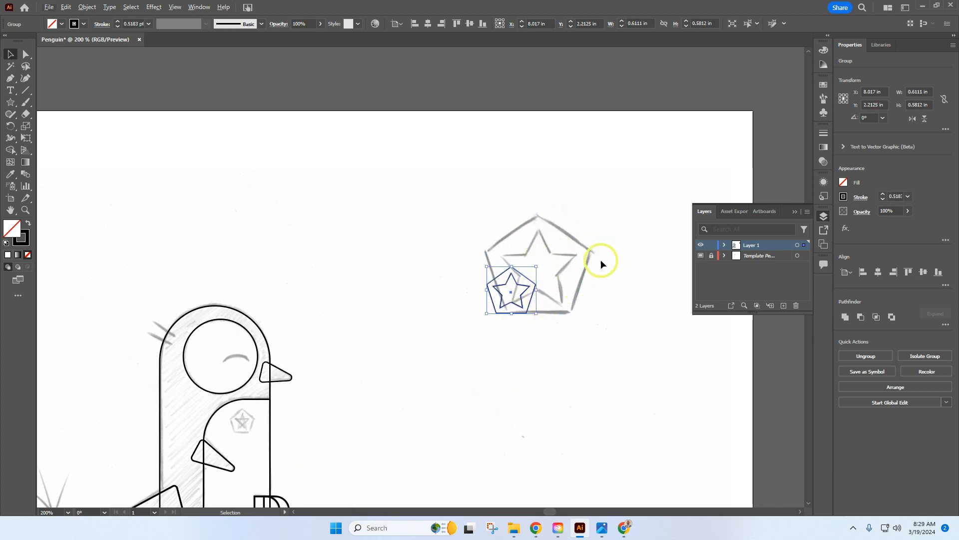
mouse_move(508, 295)
left_mouse_down()
mouse_move(278, 434)
mouse_move(298, 439)
left_mouse_up()
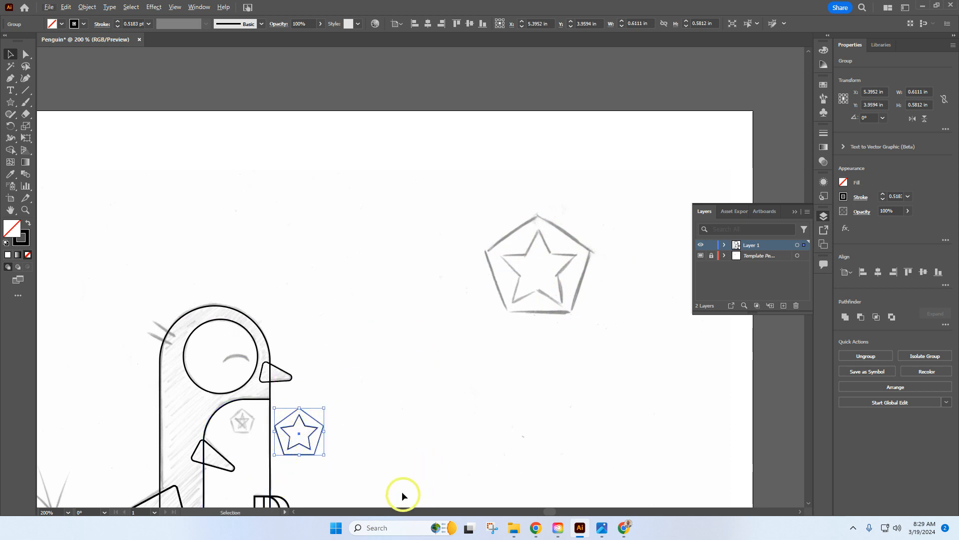
left_click_drag(321, 475, 549, 342)
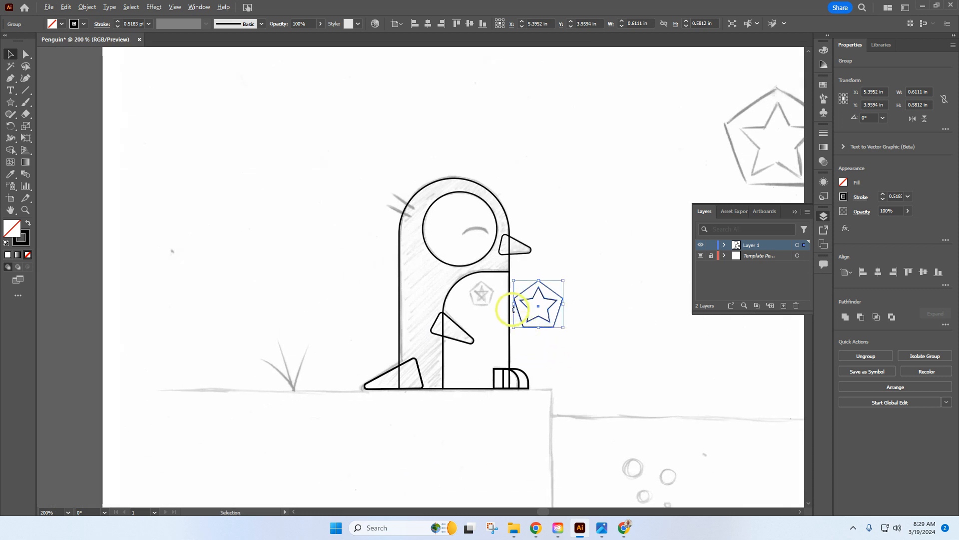
scroll(512, 307, "up", 4)
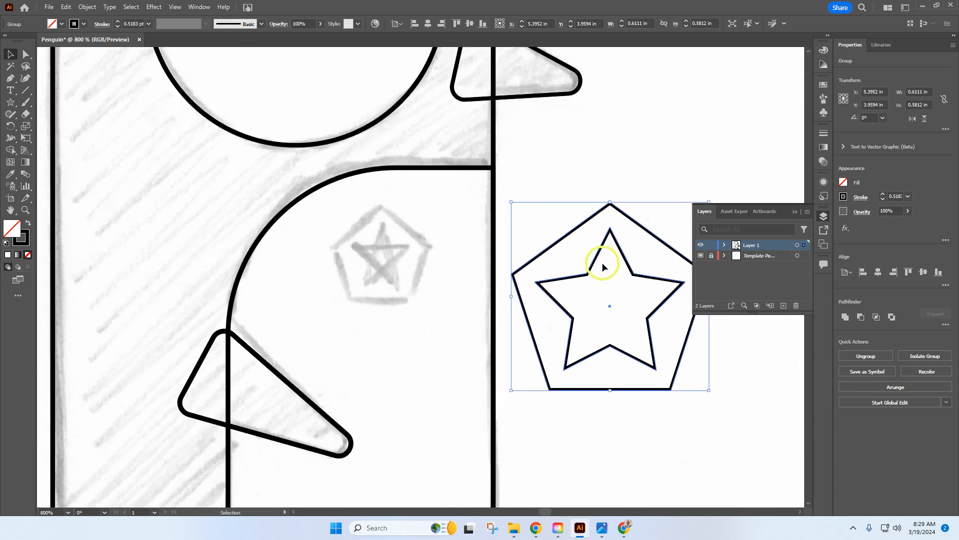
left_click_drag(511, 201, 598, 303)
mouse_move(663, 353)
left_mouse_down()
mouse_move(510, 284)
mouse_move(386, 270)
mouse_move(378, 258)
left_mouse_up()
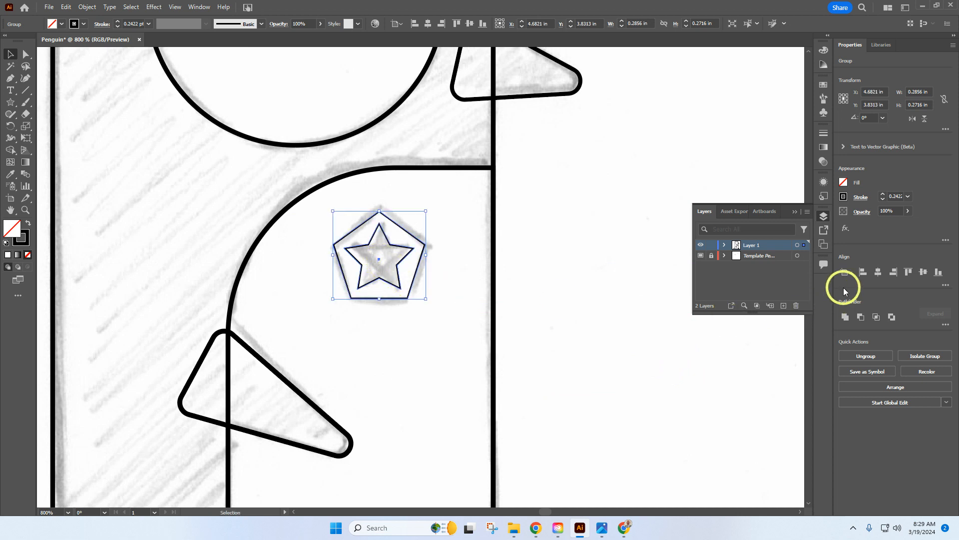
Turn off Scale Strokes & Effects and set the chest badge's stroke to 1 pt.
left_click(559, 232)
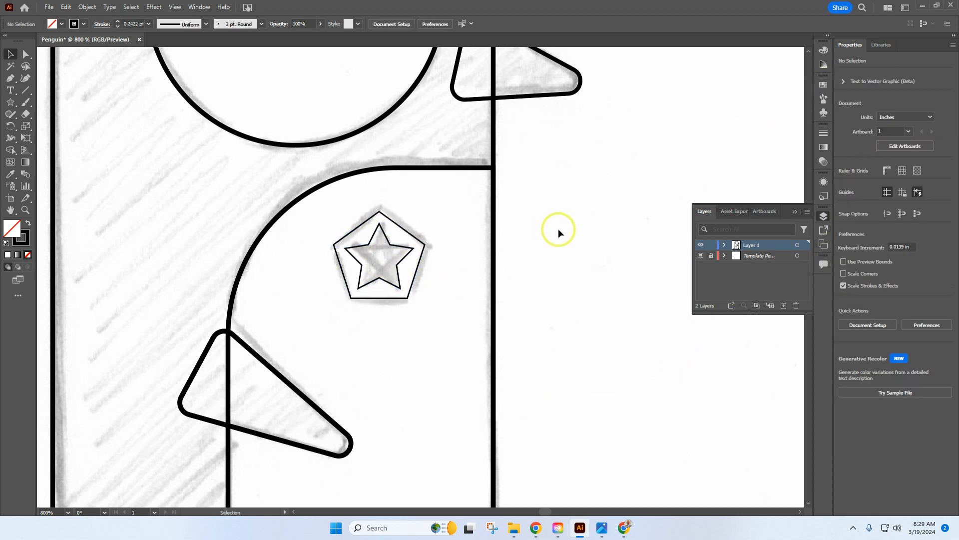
left_click(843, 286)
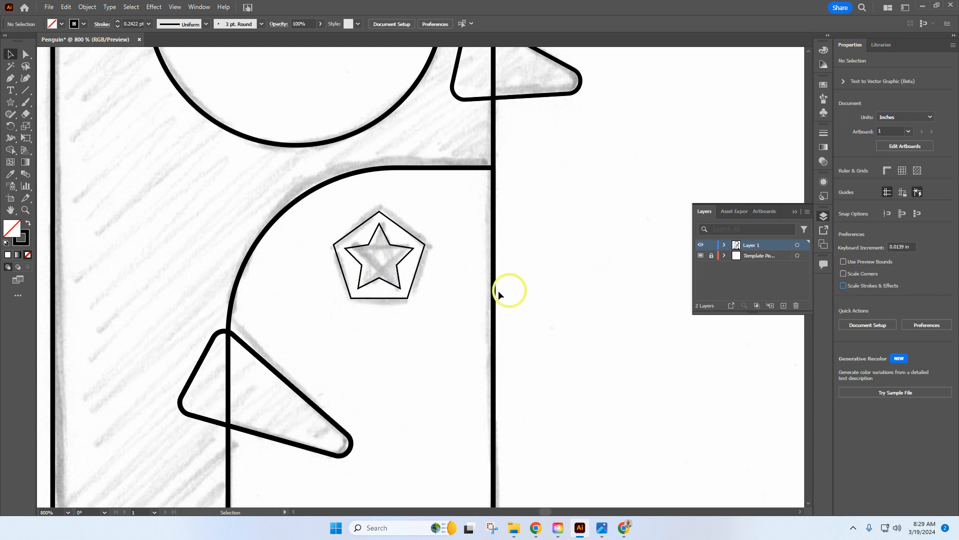
left_click(413, 286)
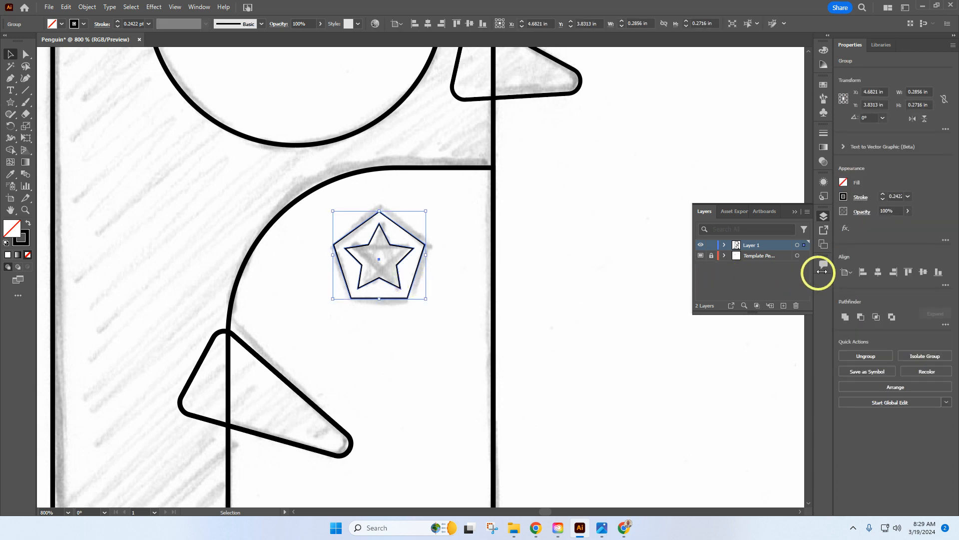
left_click(908, 197)
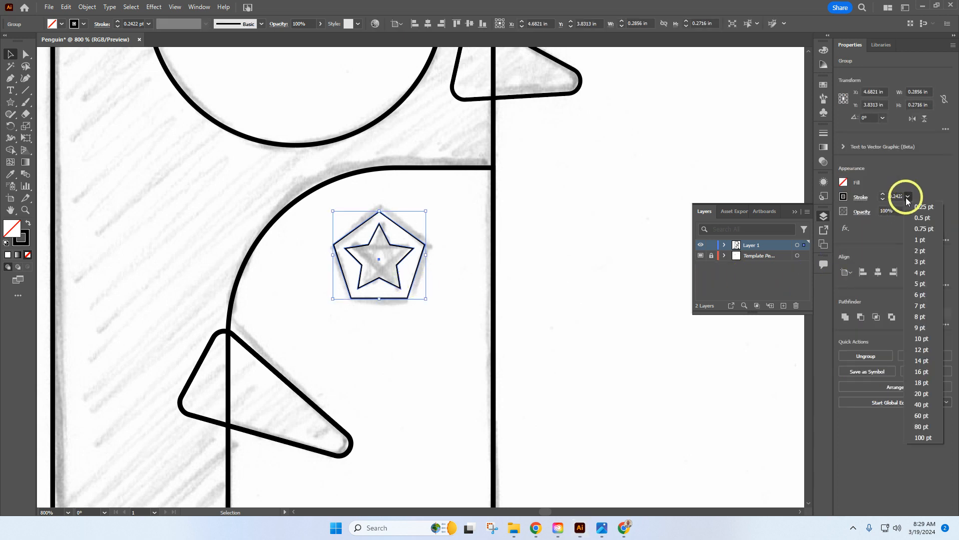
left_click(917, 240)
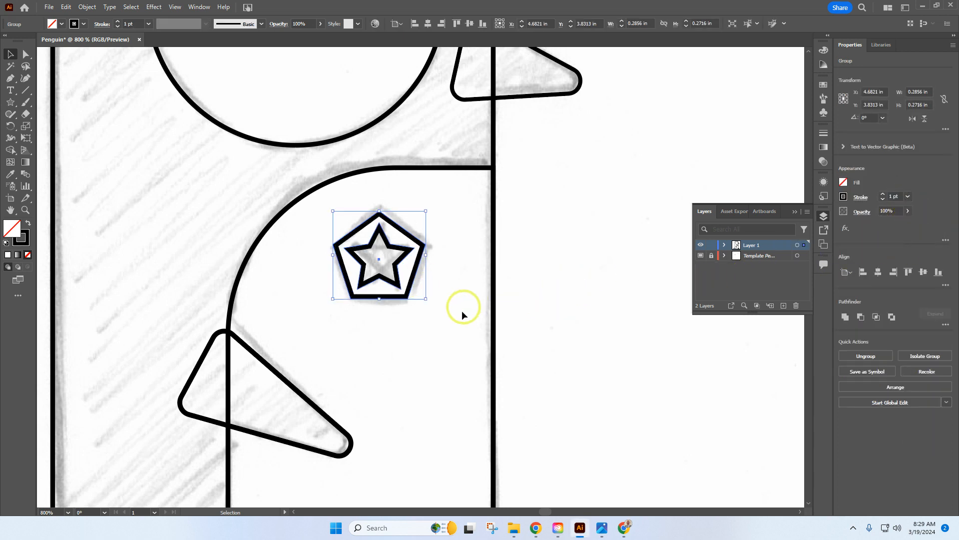
left_click(452, 324)
Draw the closed eye as an upward arc about 0.31 x 0.07 in over the sketch with the Pen tool.
scroll(478, 367, "down", 5)
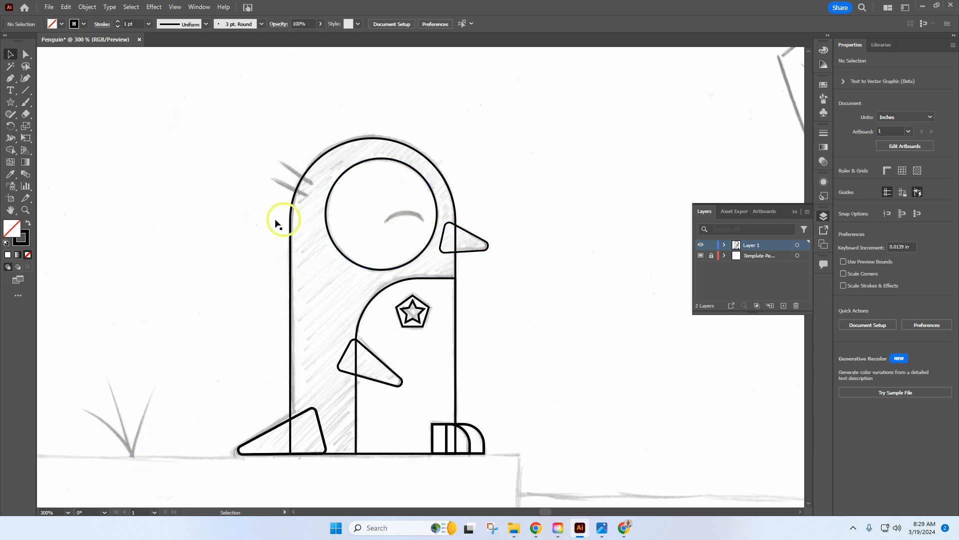
left_click(11, 79)
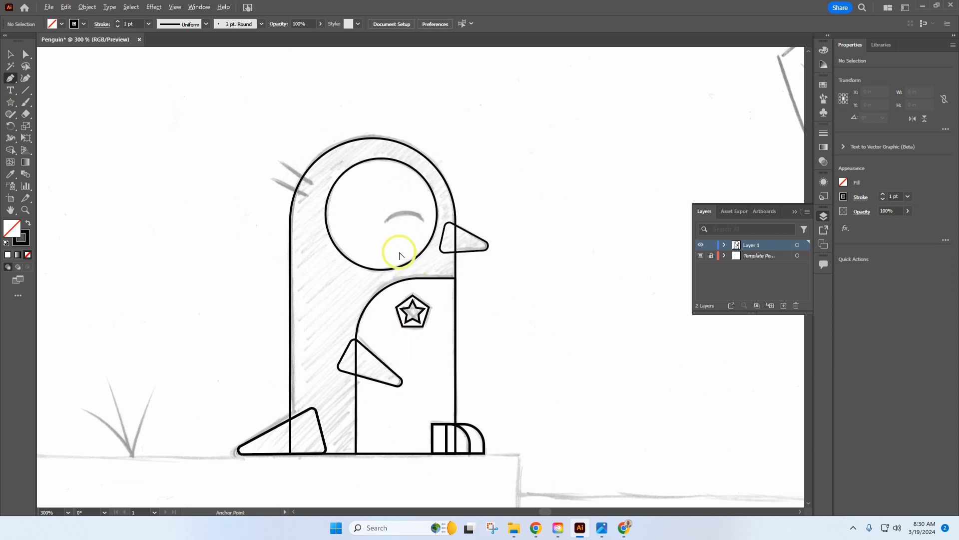
scroll(404, 233, "up", 4, "alt")
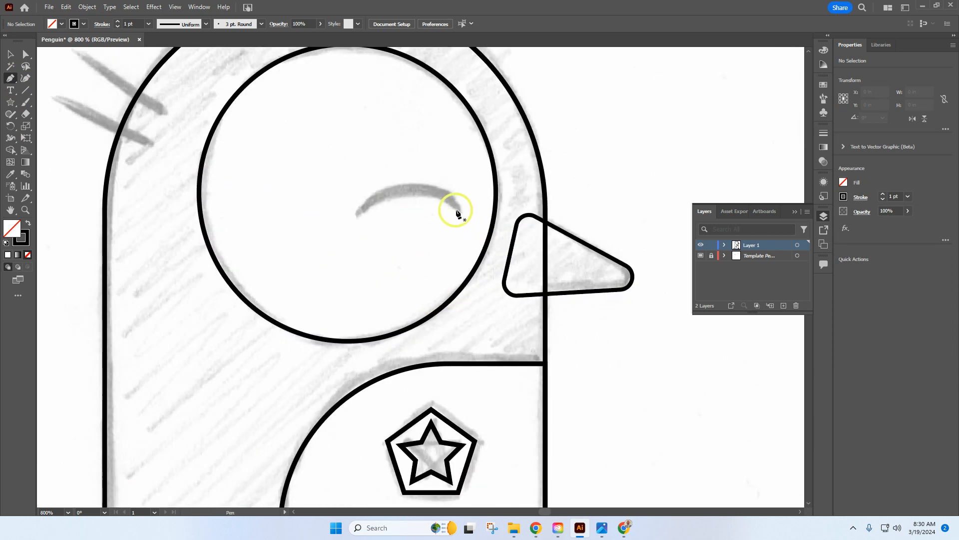
left_click(459, 208)
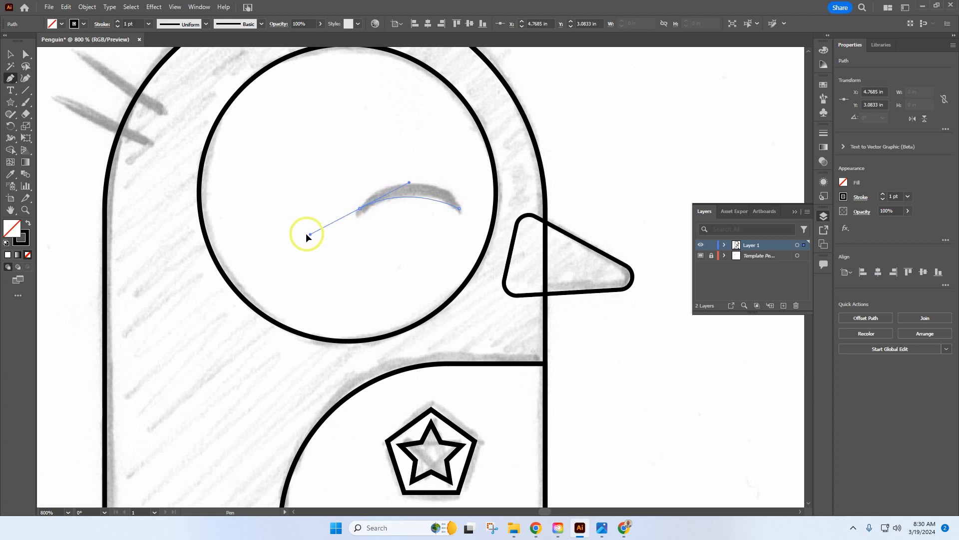
left_click_drag(310, 234, 302, 255)
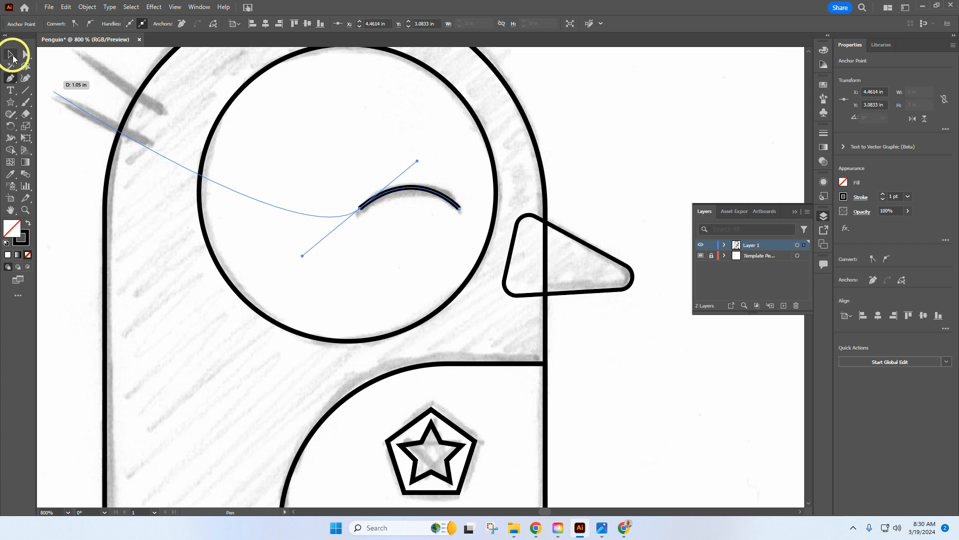
left_click(11, 55)
left_click(407, 134)
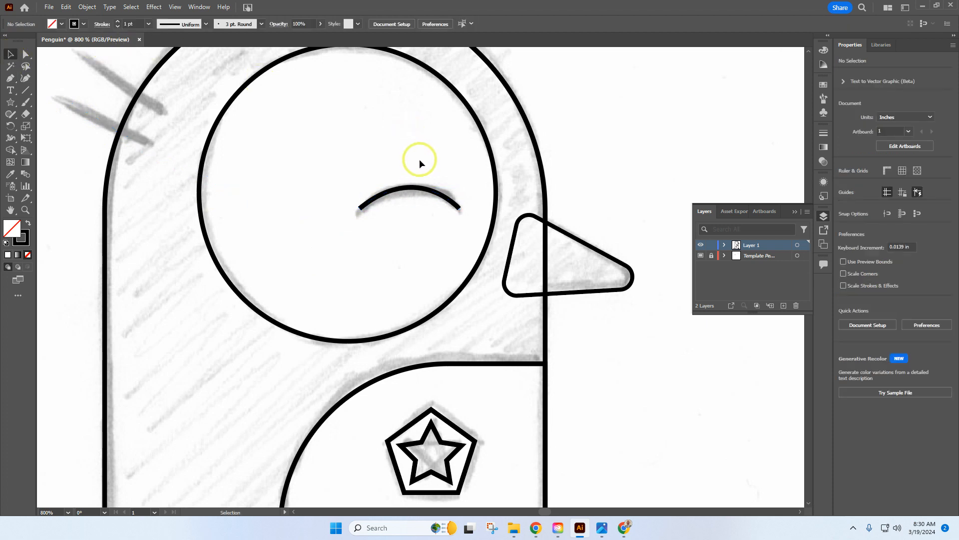
Give the eye arc the lens-shaped width profile tapered at both ends and set its stroke to 2 pt.
left_click(411, 188)
left_click(205, 24)
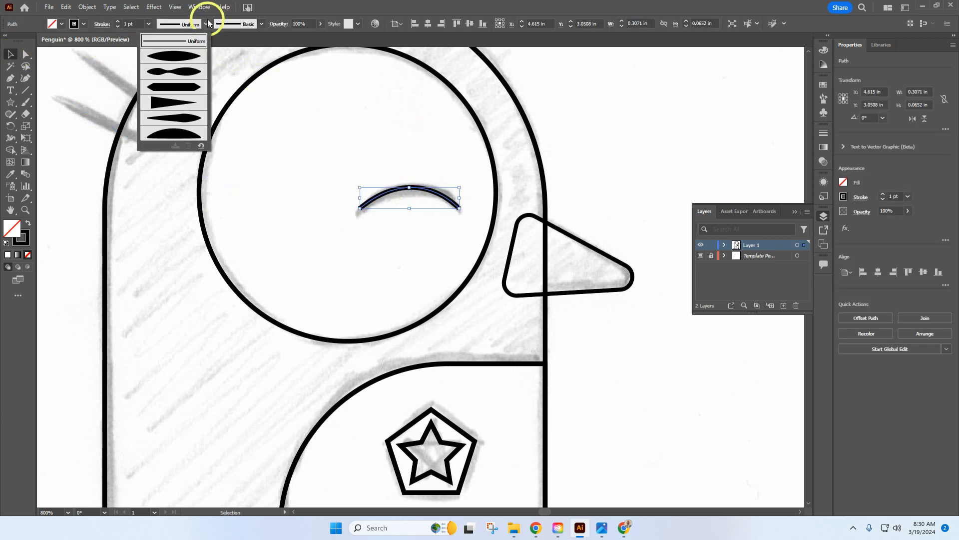
left_click(193, 58)
left_click(320, 155)
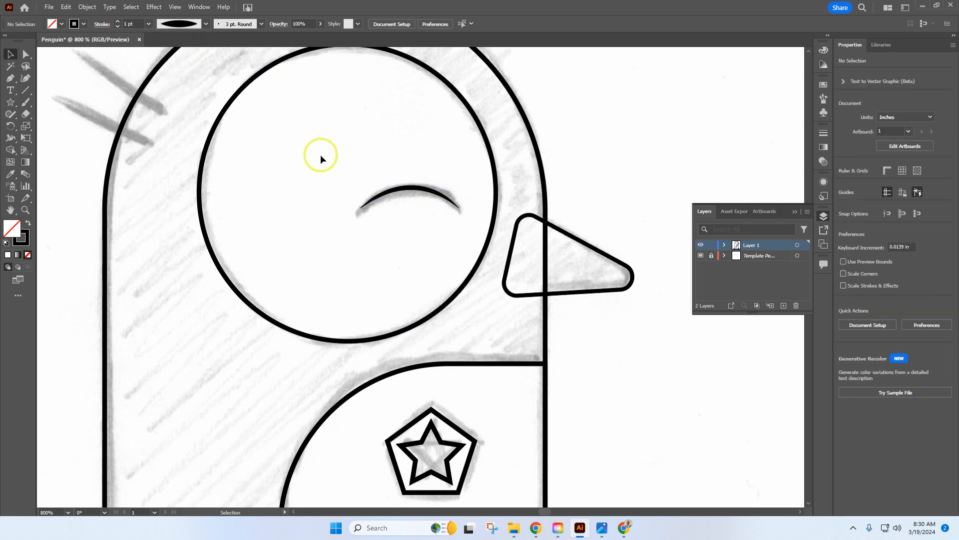
left_click(429, 192)
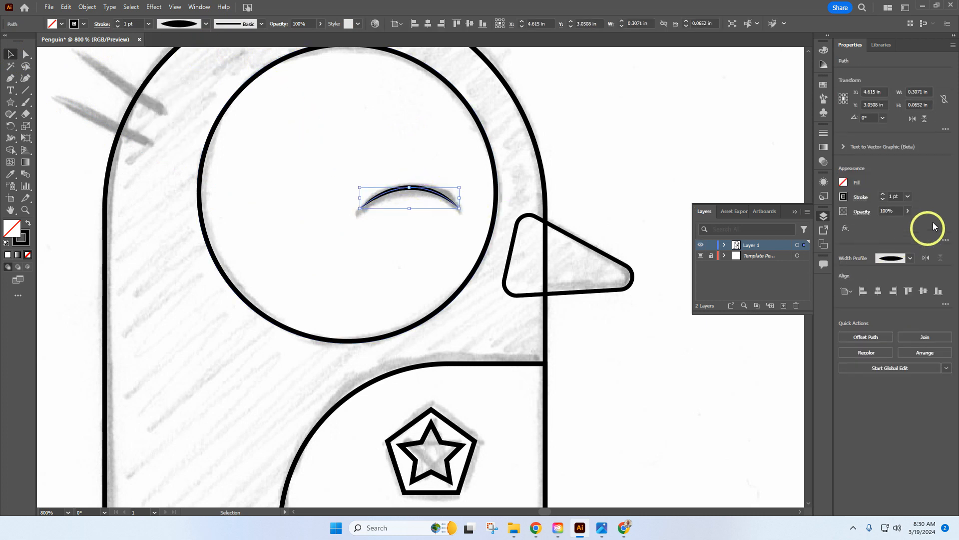
left_click(909, 196)
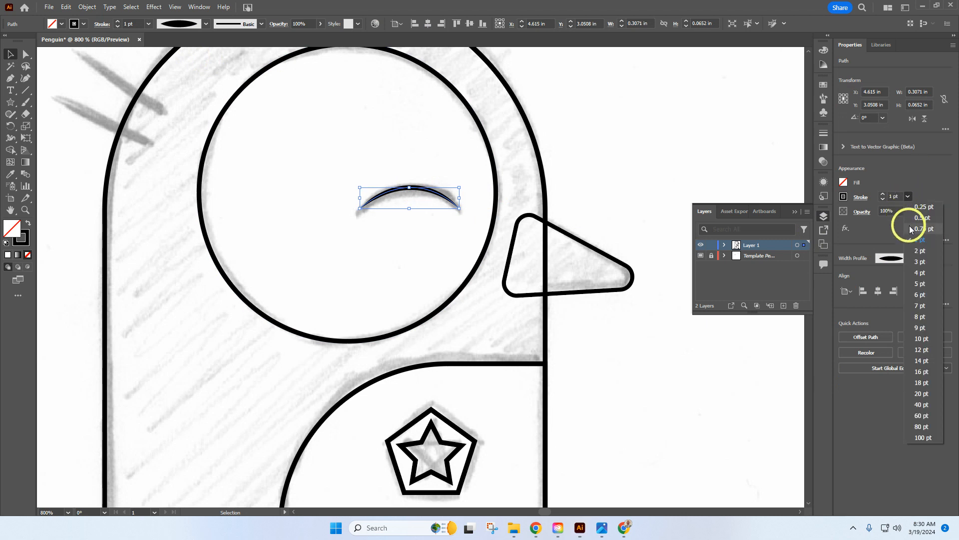
left_click(921, 252)
left_click(611, 160)
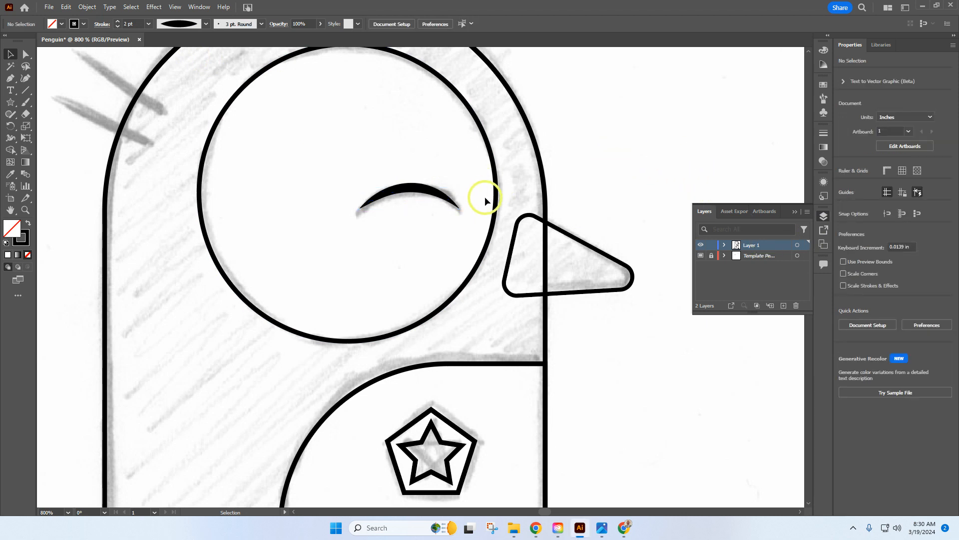
Trace the two sketched hair strands at the back of the head as separate straight lines with the Pen tool.
scroll(415, 227, "down", 3)
scroll(280, 185, "up", 3)
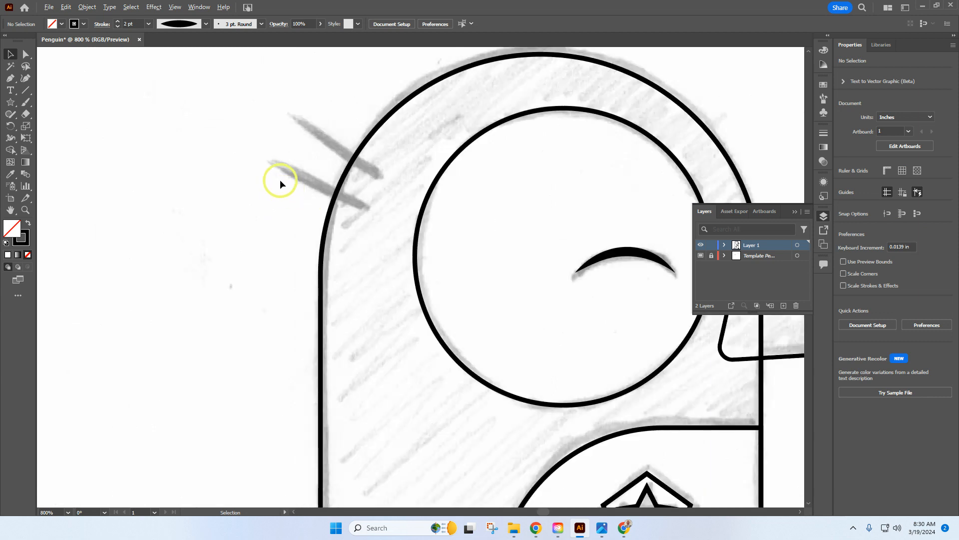
left_click(12, 79)
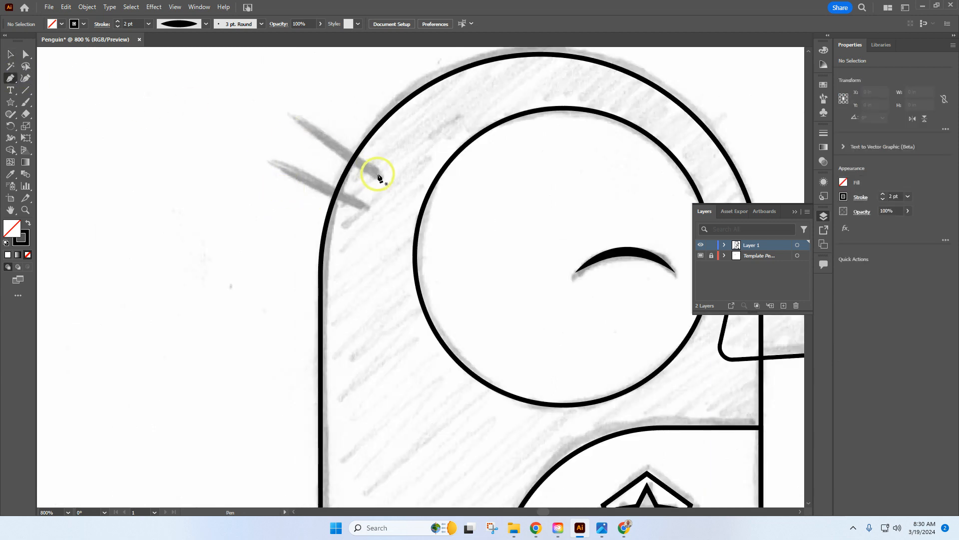
left_click(289, 114)
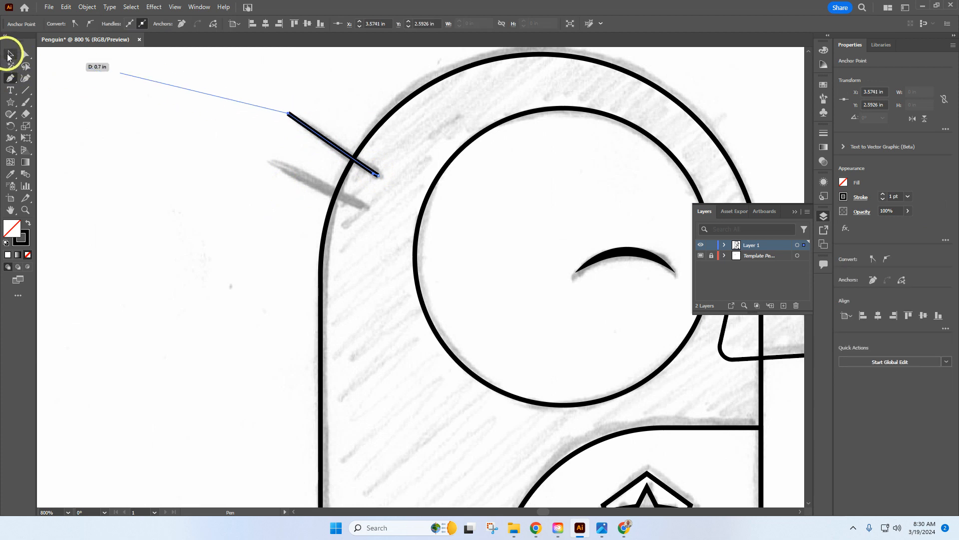
left_click(11, 56)
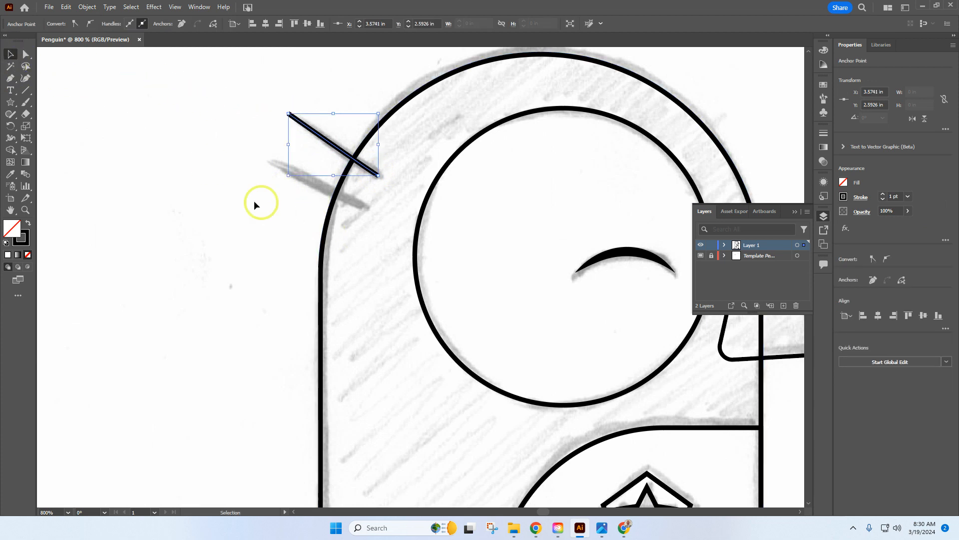
left_click(10, 78)
left_click(362, 209)
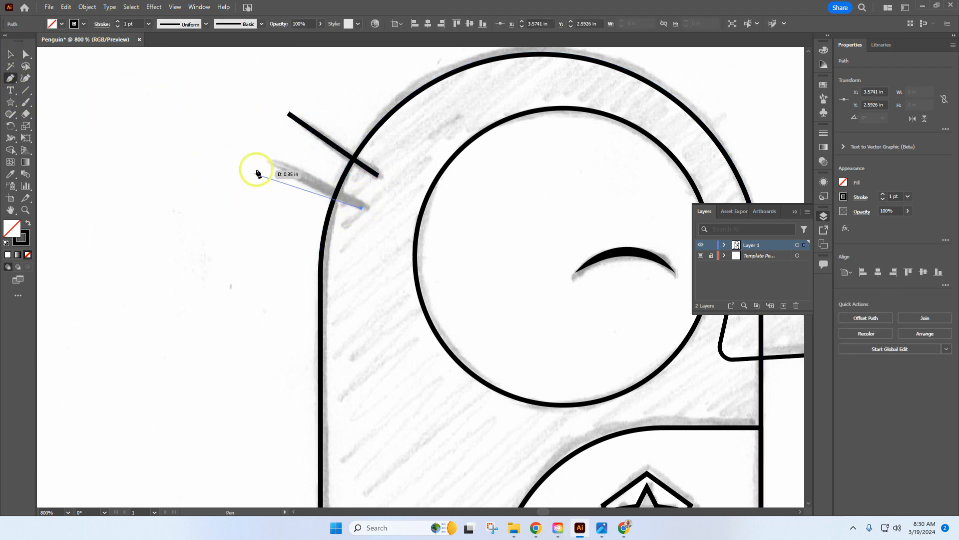
left_click(270, 162)
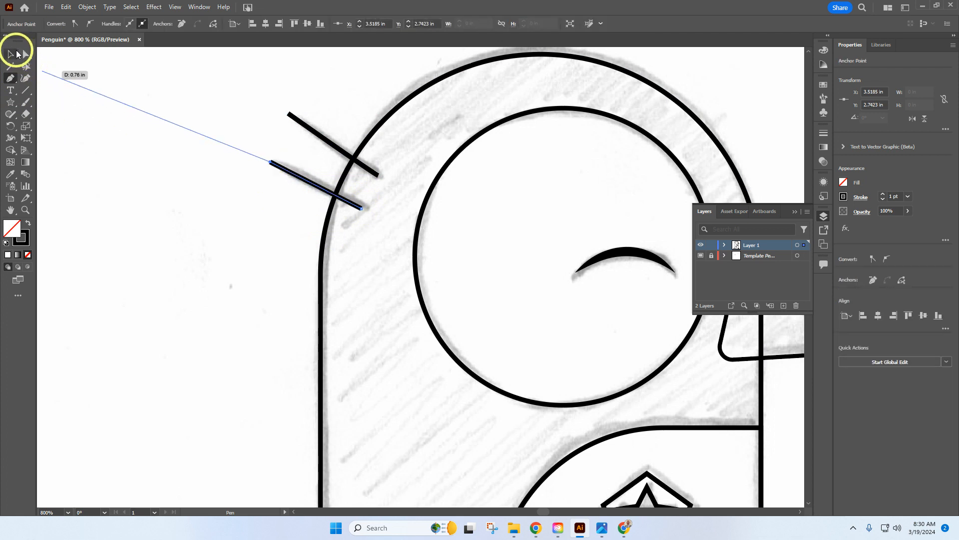
left_click(11, 54)
left_click(252, 145)
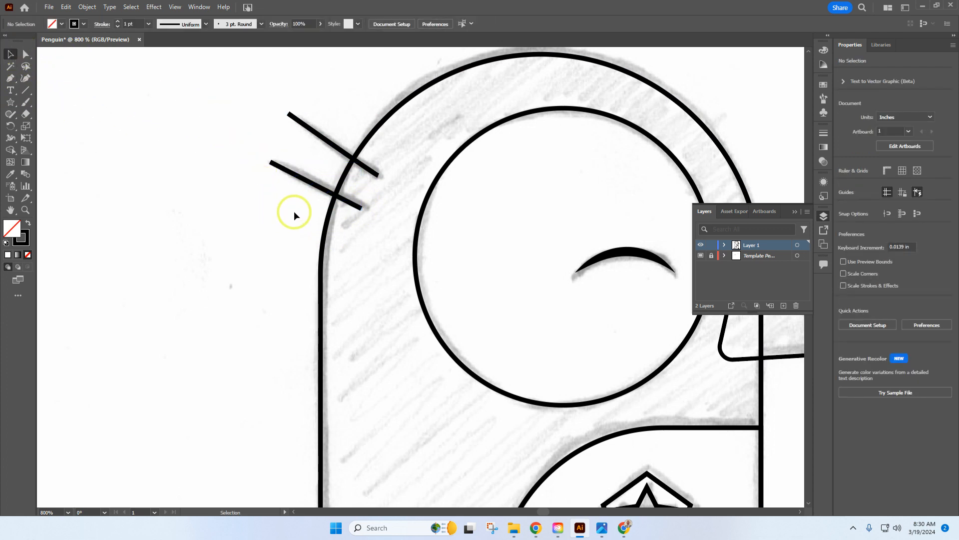
Apply the lens-shaped width profile to both hair strands and set their stroke to 2 pt.
left_click_drag(225, 102, 226, 99)
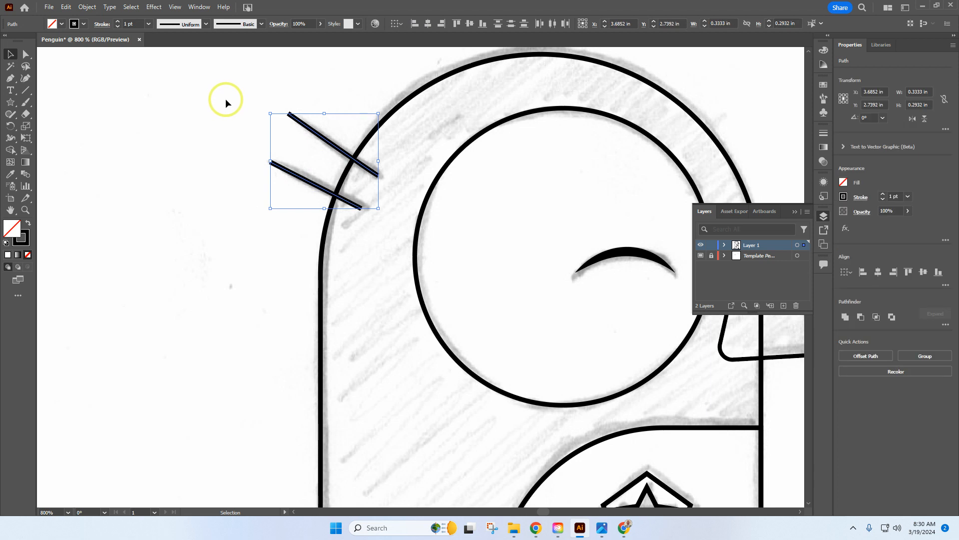
left_click(206, 24)
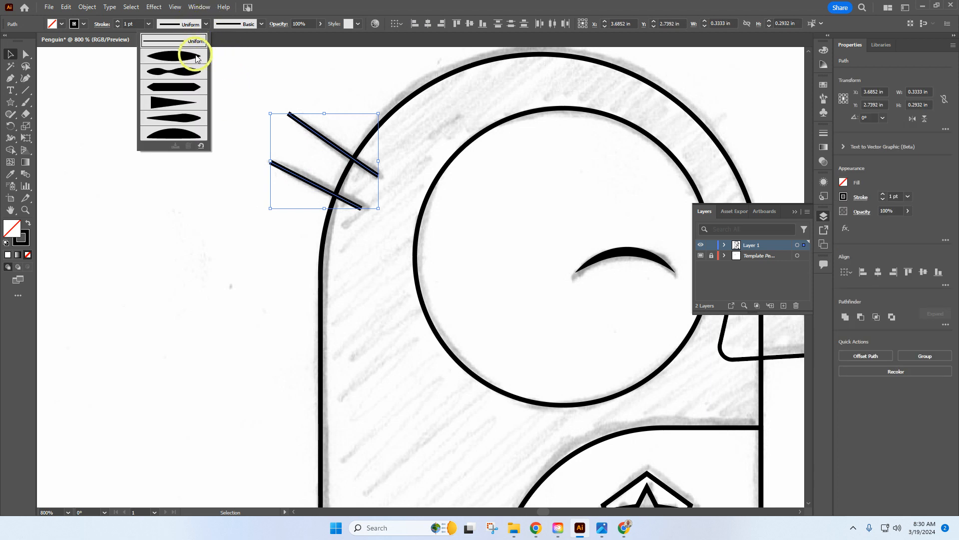
left_click(196, 58)
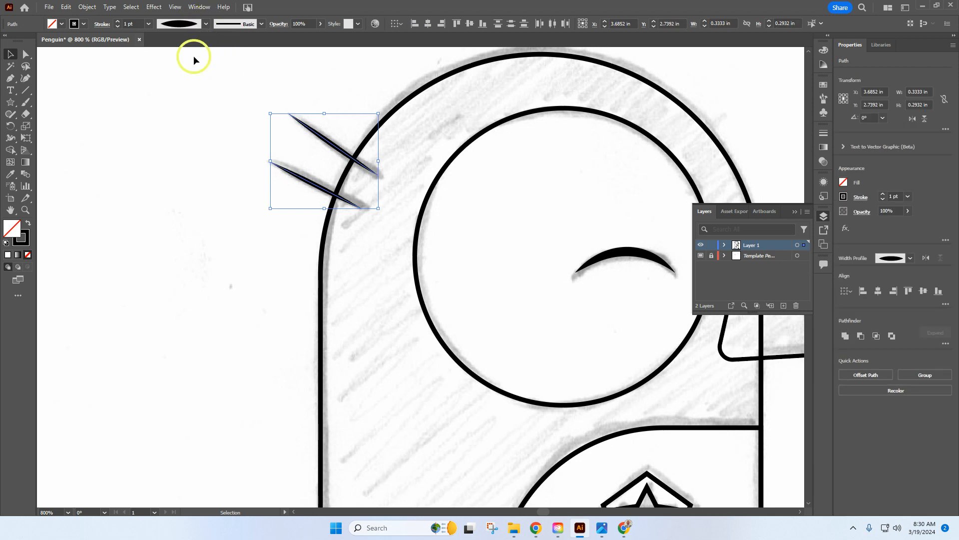
left_click(908, 196)
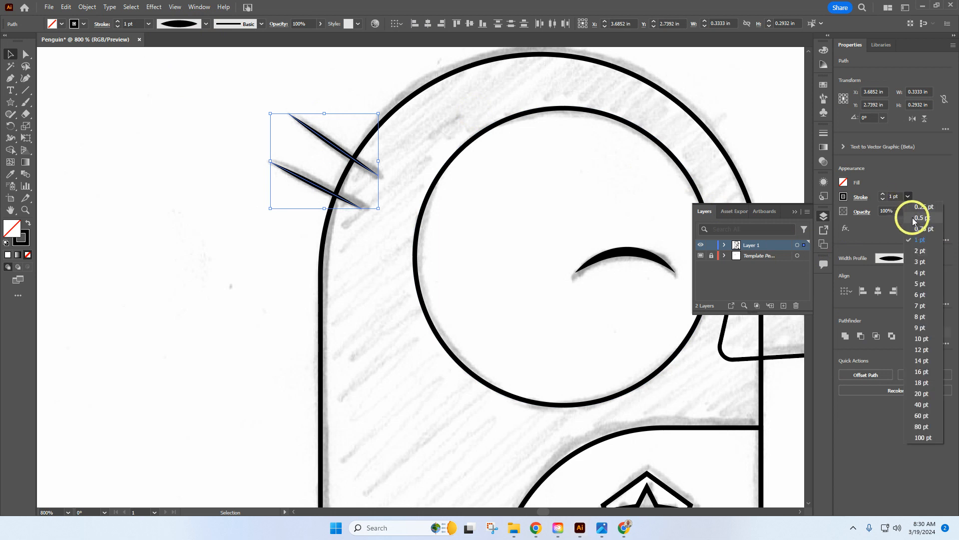
left_click(921, 251)
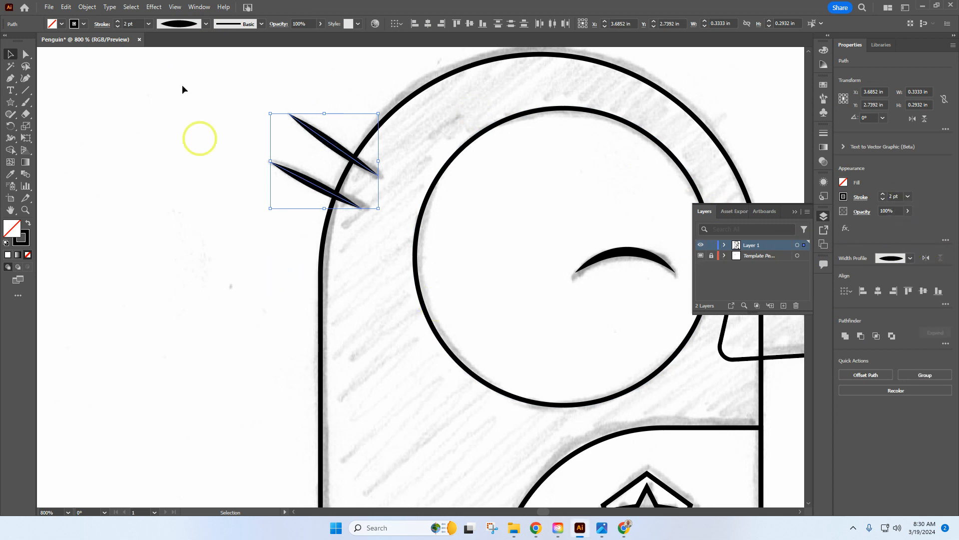
Change the width profile of both hair strands to the triangular one that is thick at the head and pointed outward.
left_click(203, 24)
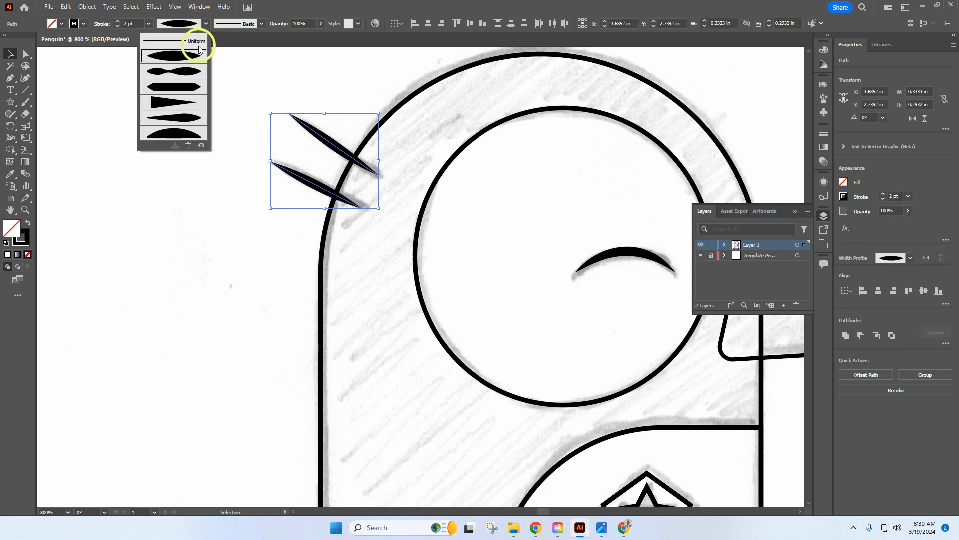
left_click(188, 101)
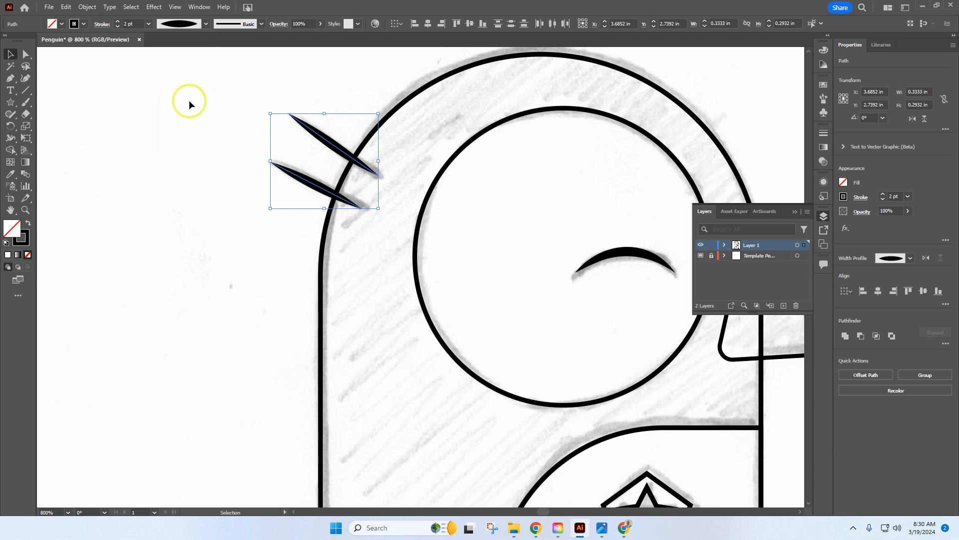
left_click(211, 167)
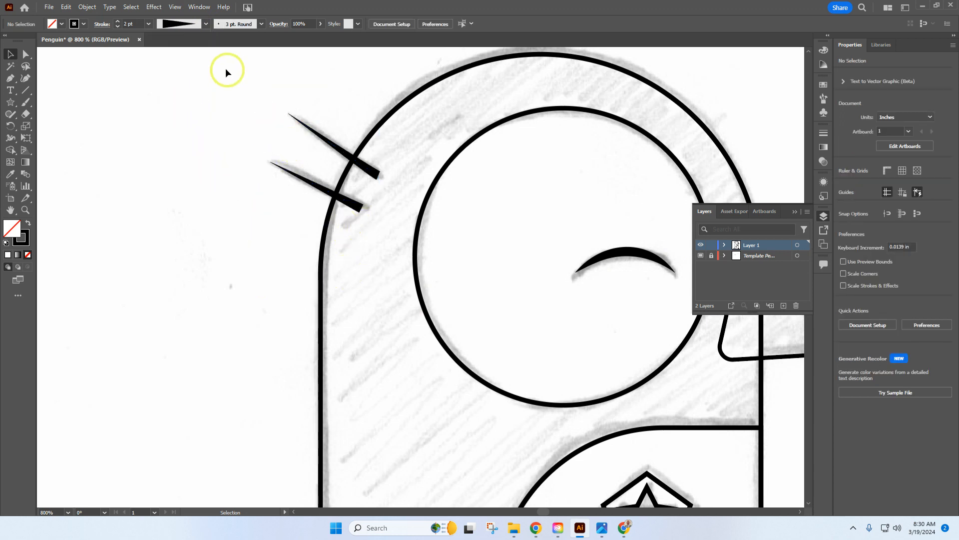
left_click(202, 25)
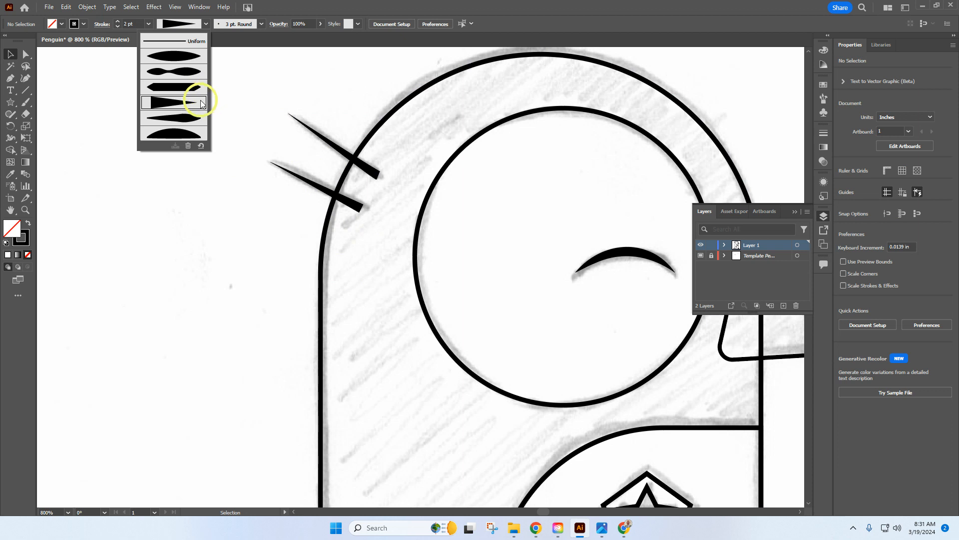
left_click(216, 202)
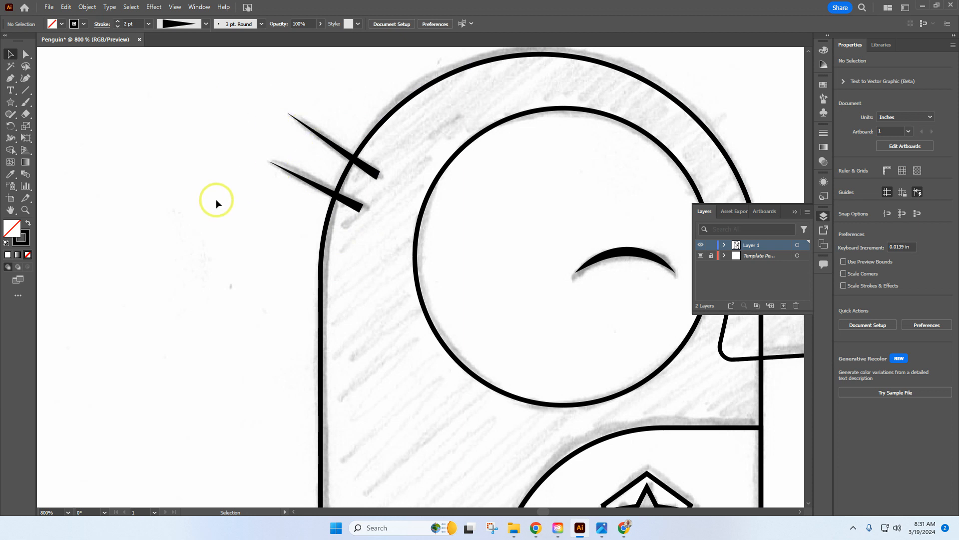
Try scaling the whole penguin down to about 0.27 x 0.40 in and undo the scaling.
scroll(276, 310, "down", 6)
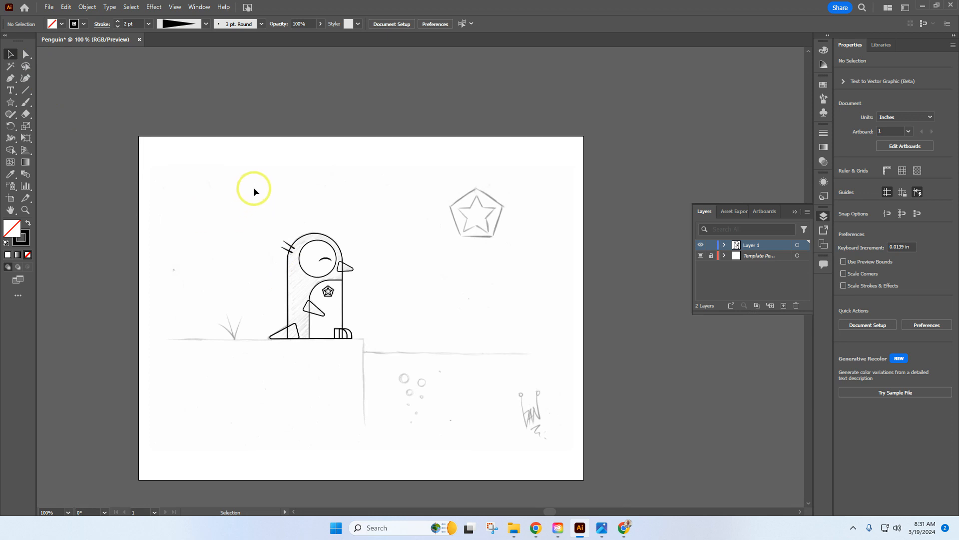
left_click_drag(249, 181, 379, 358)
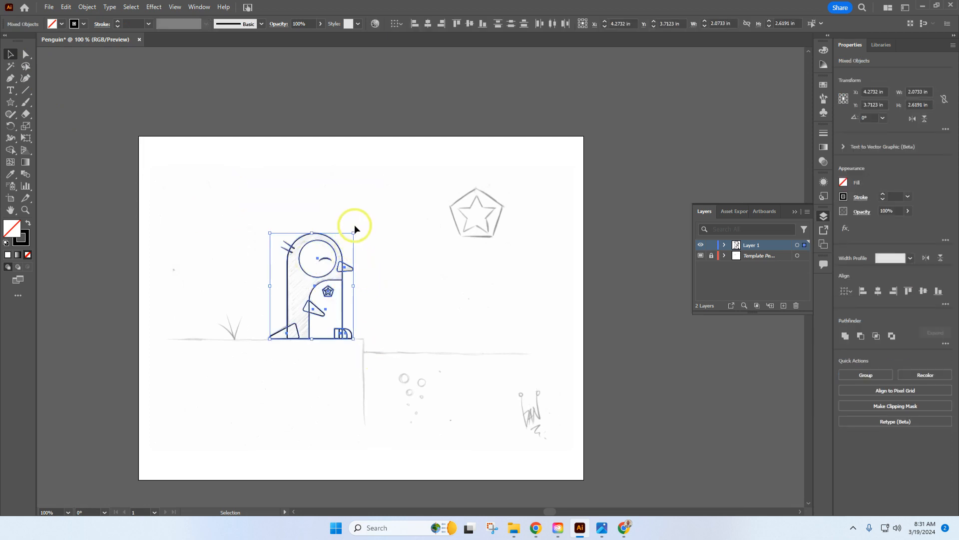
left_click_drag(352, 233, 283, 323)
scroll(270, 375, "up", 5)
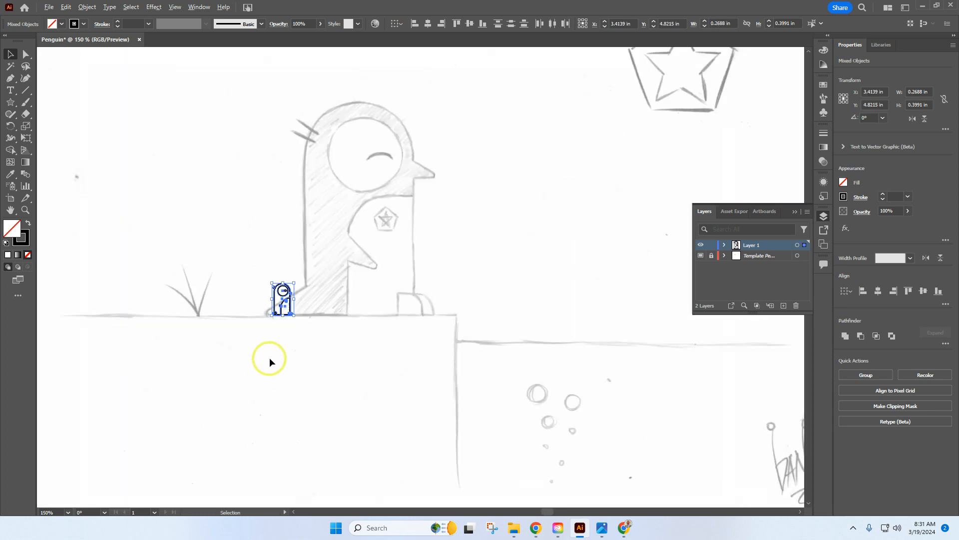
scroll(358, 192, "up", 1)
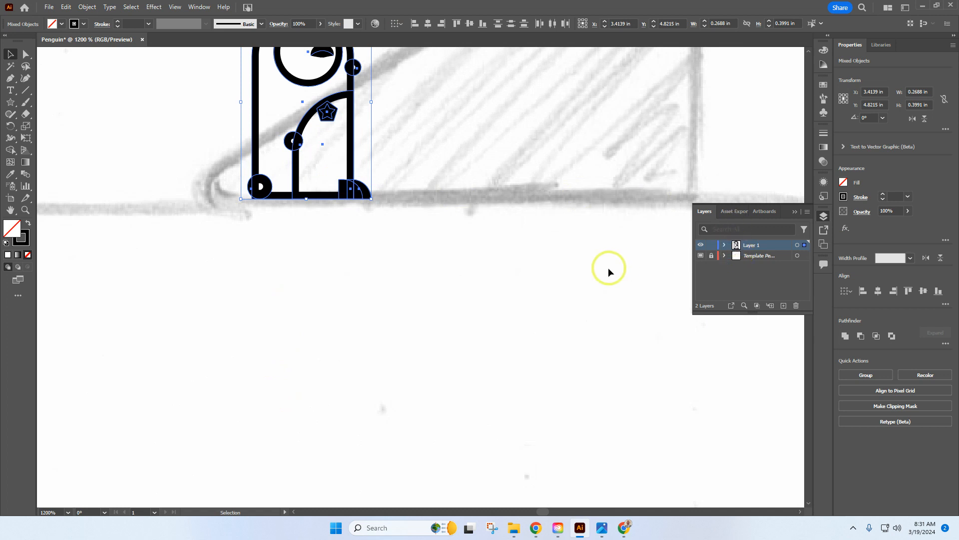
left_click(66, 7)
left_click(84, 19)
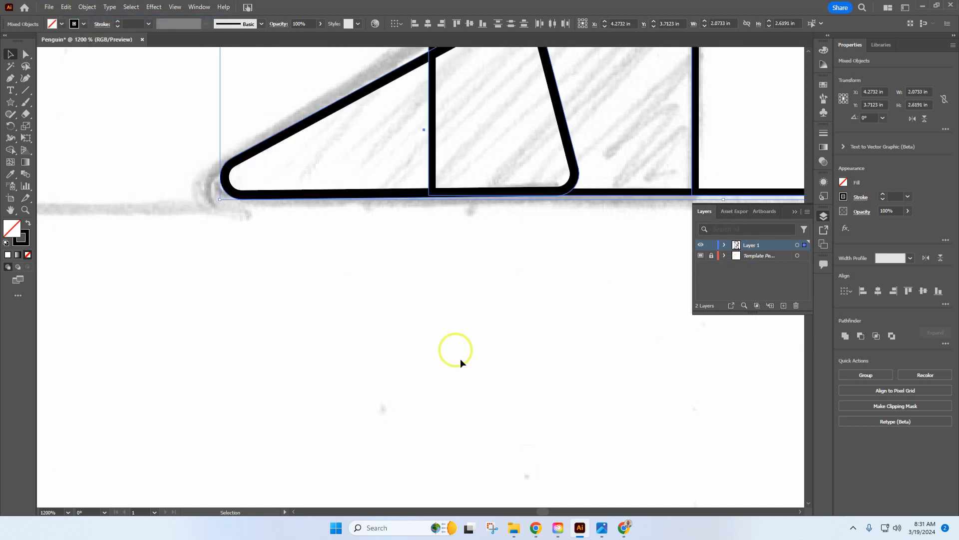
Deselect the penguin and enable Scale Strokes & Effects.
scroll(564, 399, "down", 3)
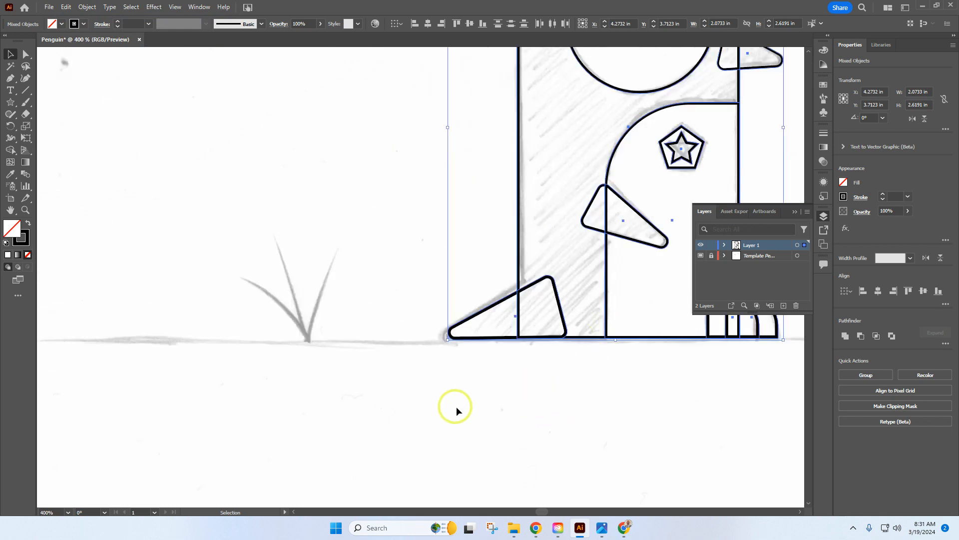
left_click(457, 406)
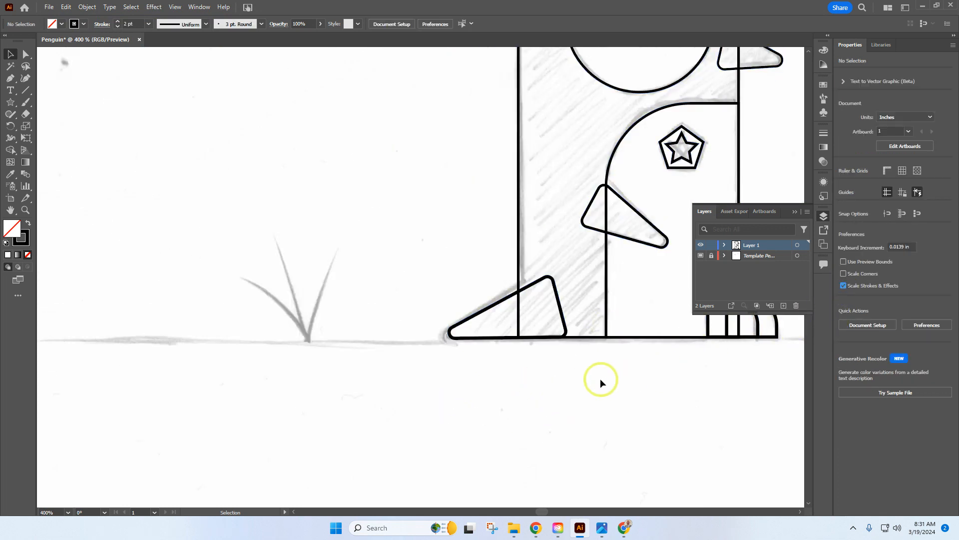
Test scaling the penguin down to about 0.52 x 0.77 in with its strokes scaling along, and undo it.
scroll(601, 378, "down", 5)
left_click_drag(372, 200, 503, 376)
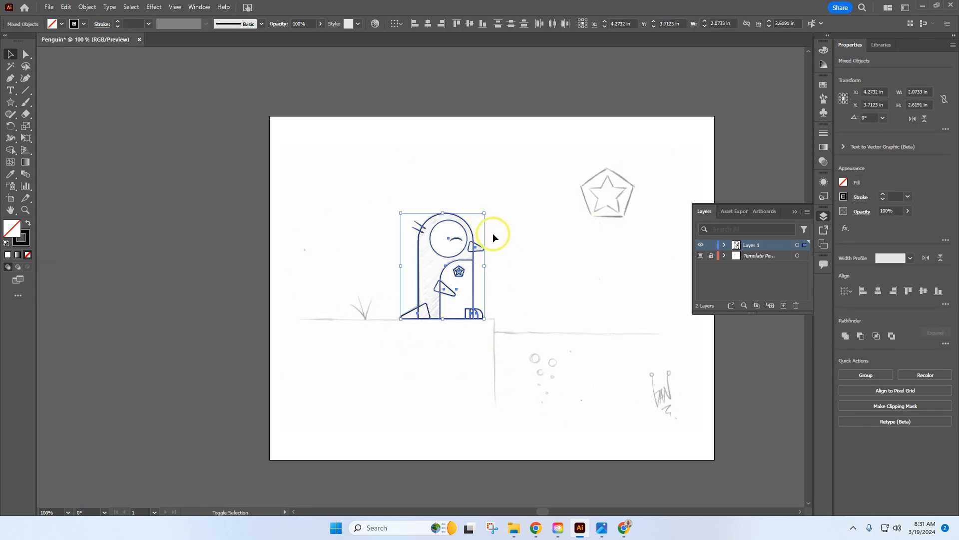
left_click_drag(484, 213, 419, 315)
scroll(407, 326, "up", 5)
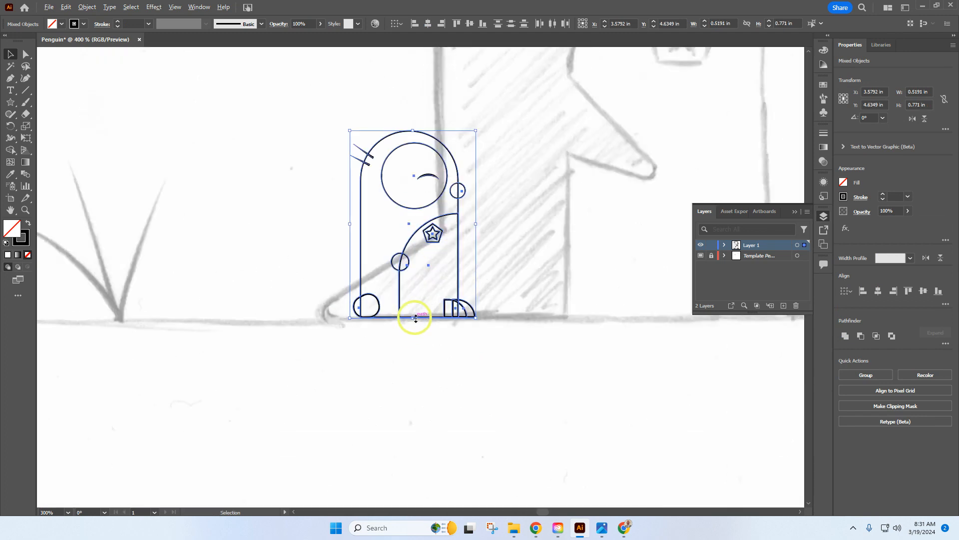
scroll(395, 262, "up", 2)
scroll(396, 261, "down", 2)
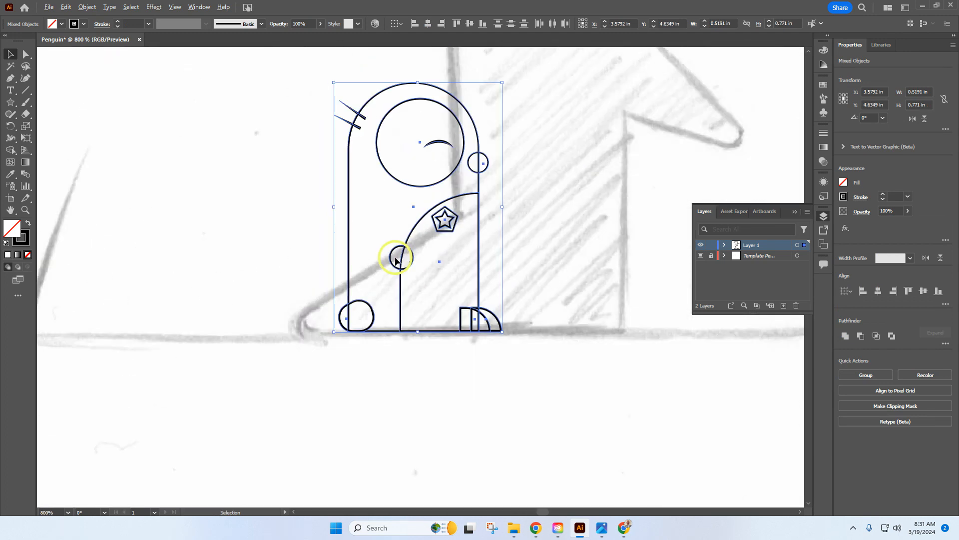
left_click(65, 7)
left_click(79, 19)
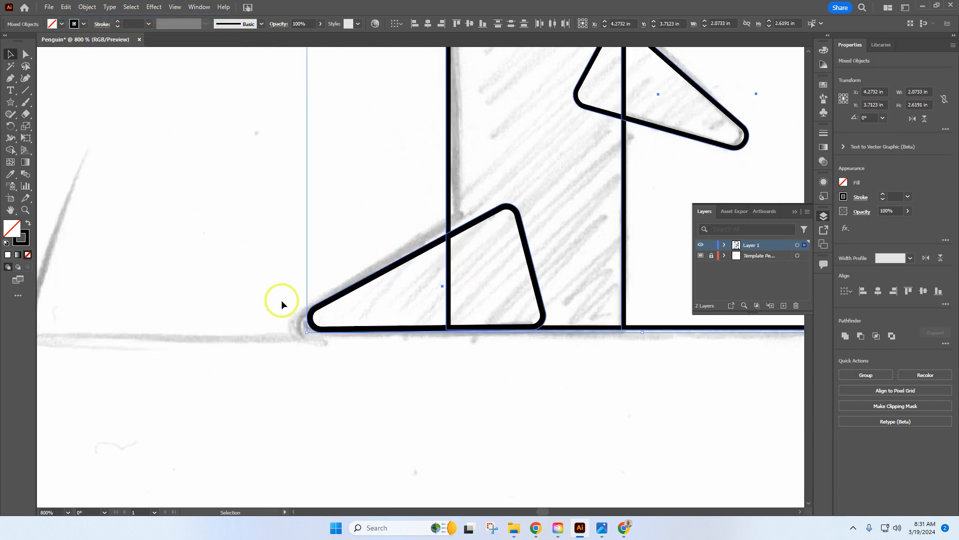
scroll(300, 290, "down", 4)
left_click(527, 407)
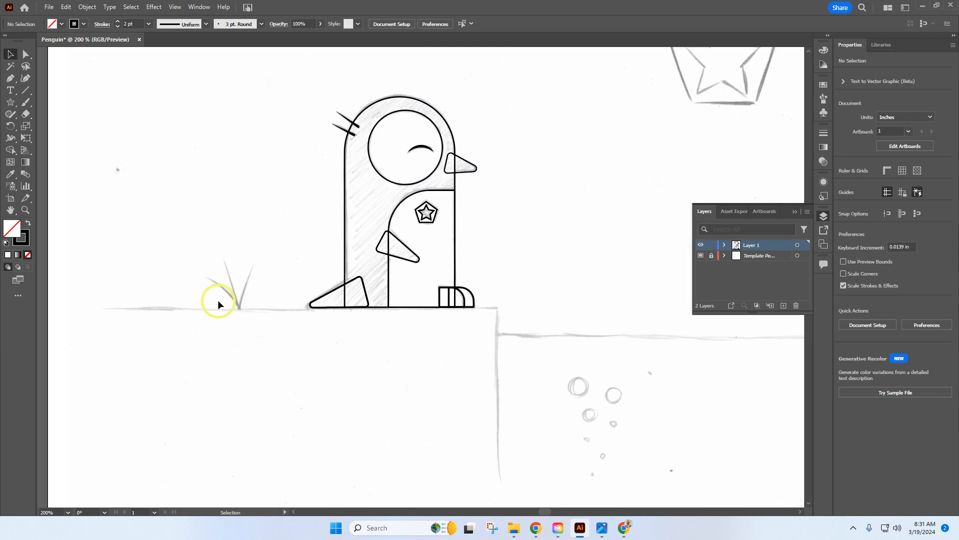
Trace the leftmost sketched grass blade with the Pen tool as a curve about 0.39 x 0.42 in.
left_click(12, 80)
scroll(240, 325, "up", 2)
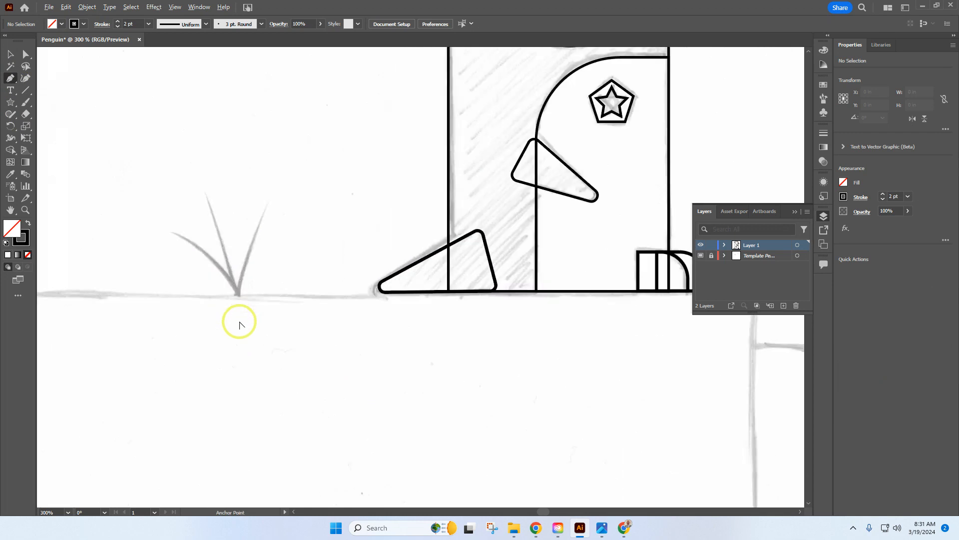
scroll(240, 325, "up", 2)
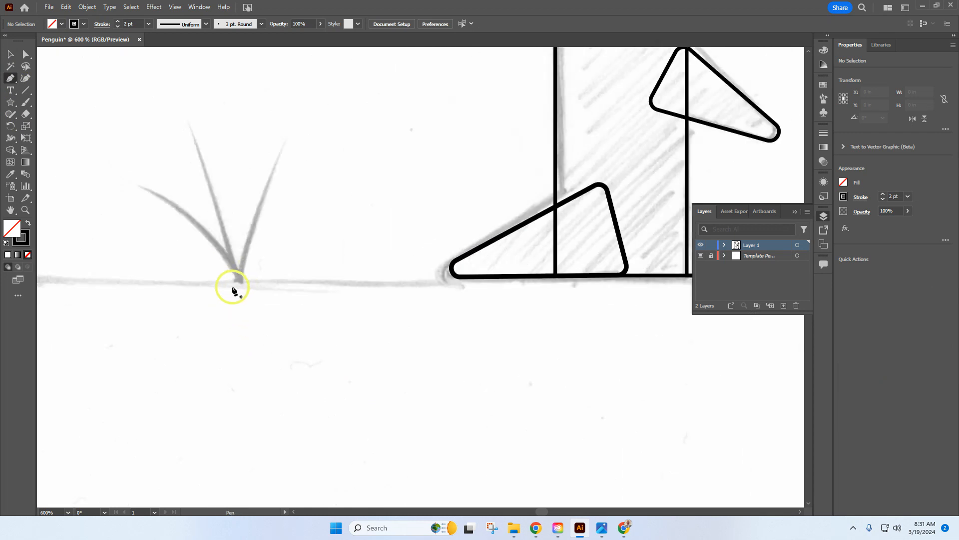
left_click(232, 286)
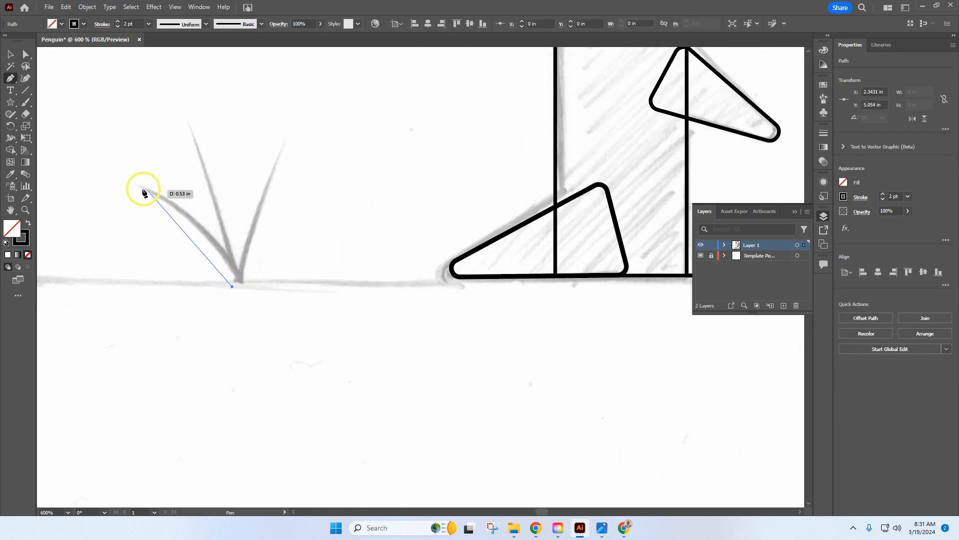
mouse_move(129, 184)
left_mouse_down()
mouse_move(90, 185)
mouse_move(76, 155)
mouse_move(65, 167)
mouse_move(55, 154)
left_mouse_up()
left_click(10, 54)
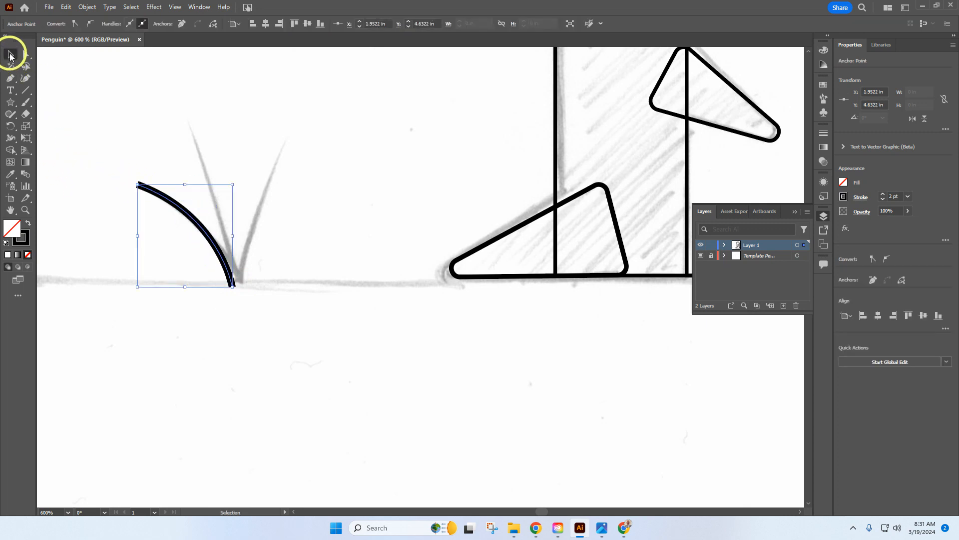
Trace the middle and right grass blades over the sketch as two separate curved paths with the Pen tool.
left_click(10, 78)
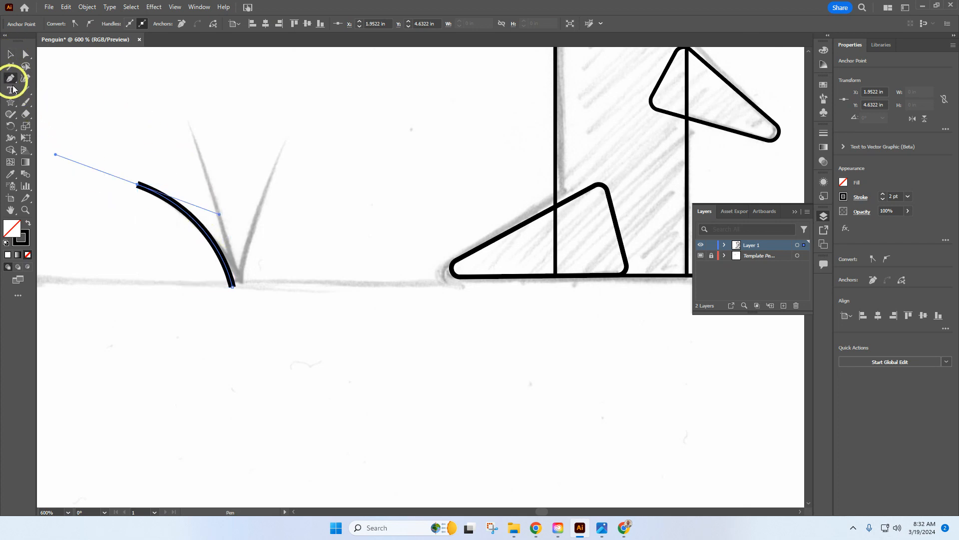
left_click(235, 302)
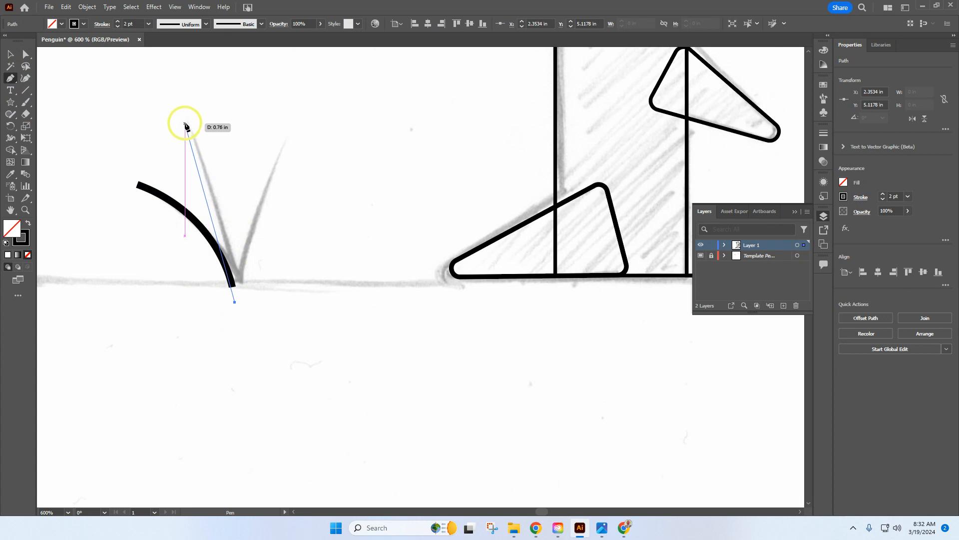
mouse_move(186, 122)
left_mouse_down()
mouse_move(141, 47)
mouse_move(131, 216)
left_mouse_up()
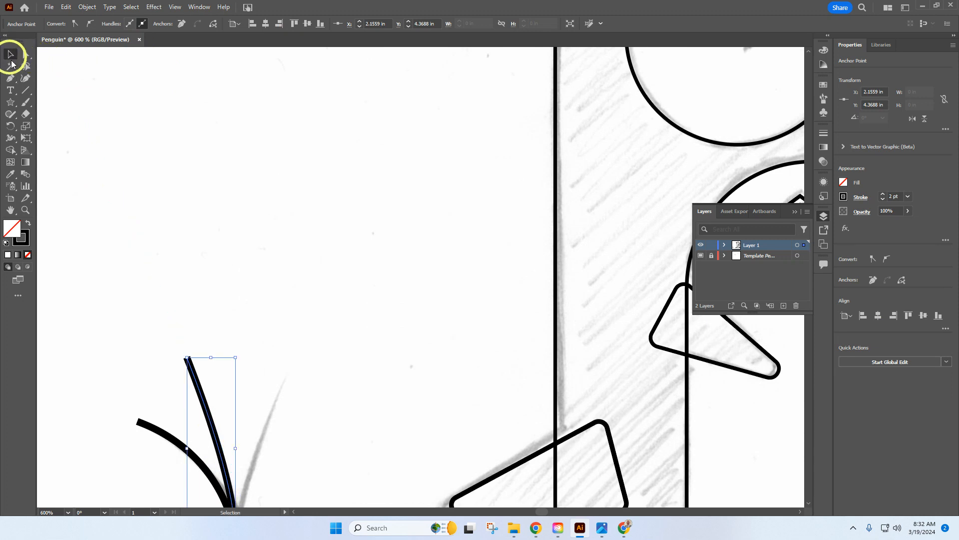
left_click(10, 78)
scroll(272, 311, "down", 5)
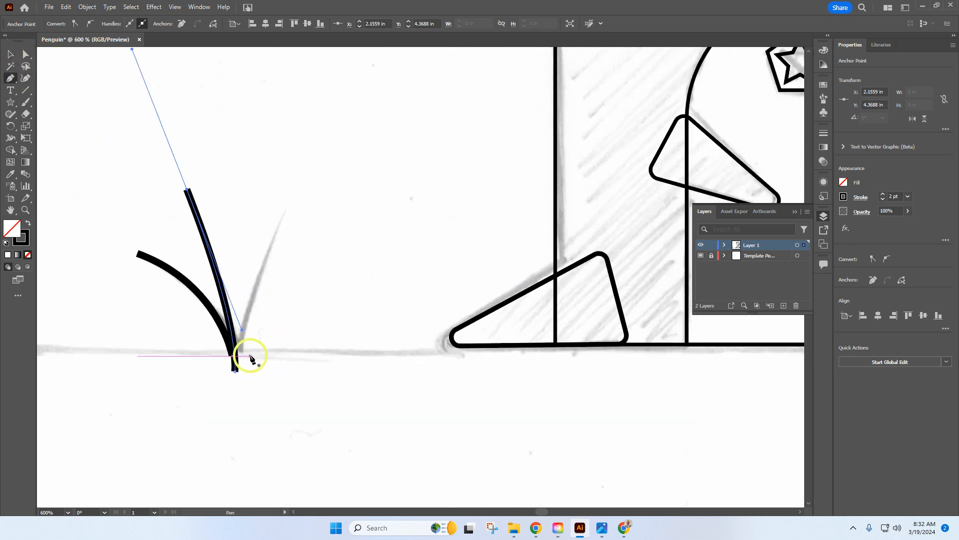
left_click(250, 355)
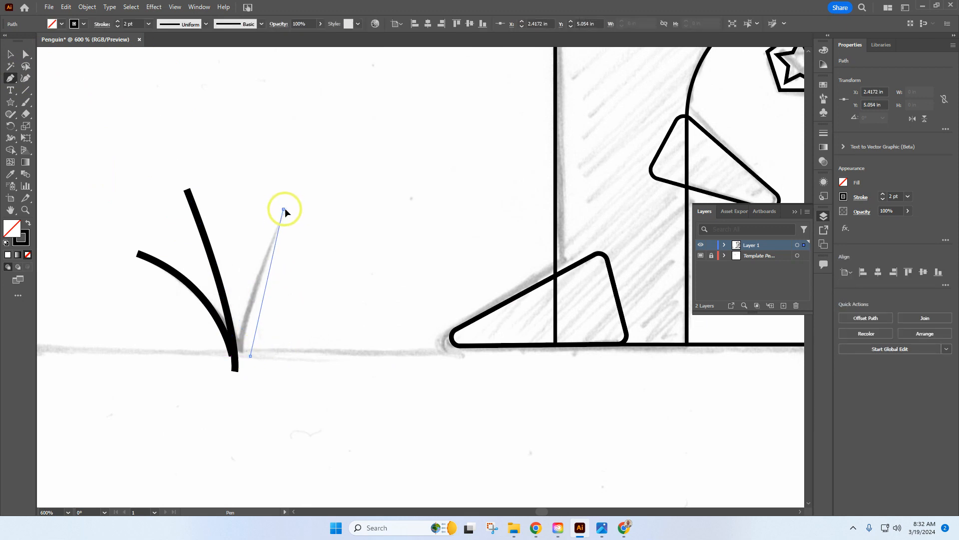
mouse_move(289, 207)
left_mouse_down()
mouse_move(354, 140)
mouse_move(318, 84)
left_mouse_up()
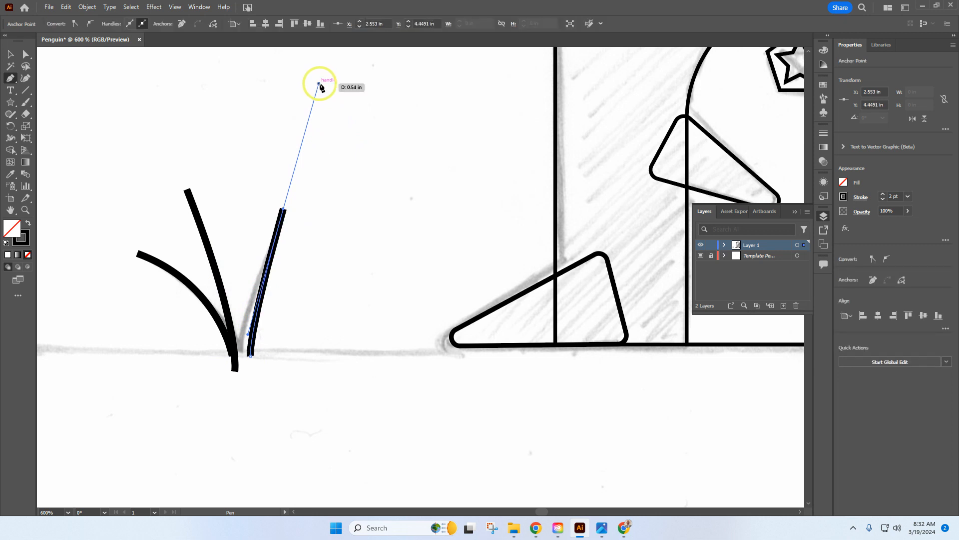
left_click(11, 54)
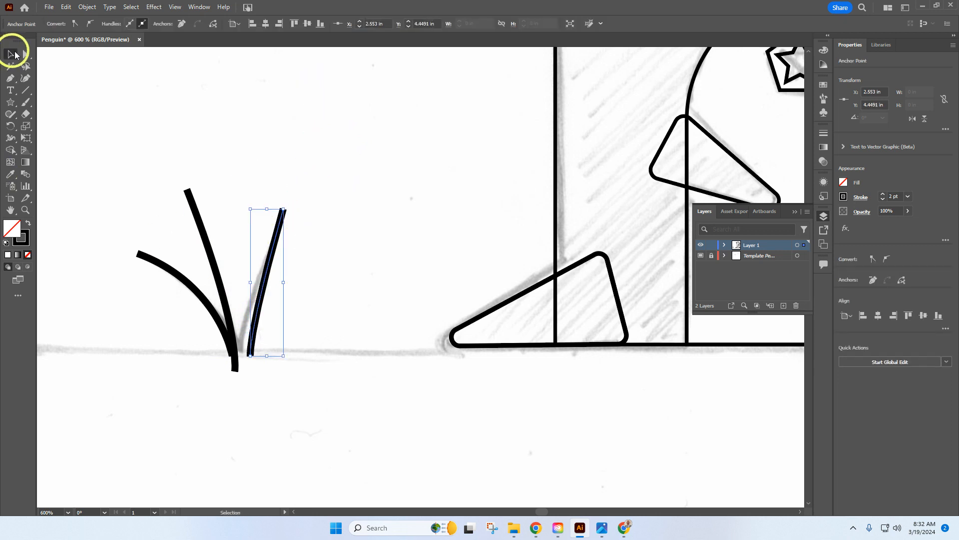
Move the bottom anchor points of the three grass blades so they meet at one point on the ground line.
left_click(26, 54)
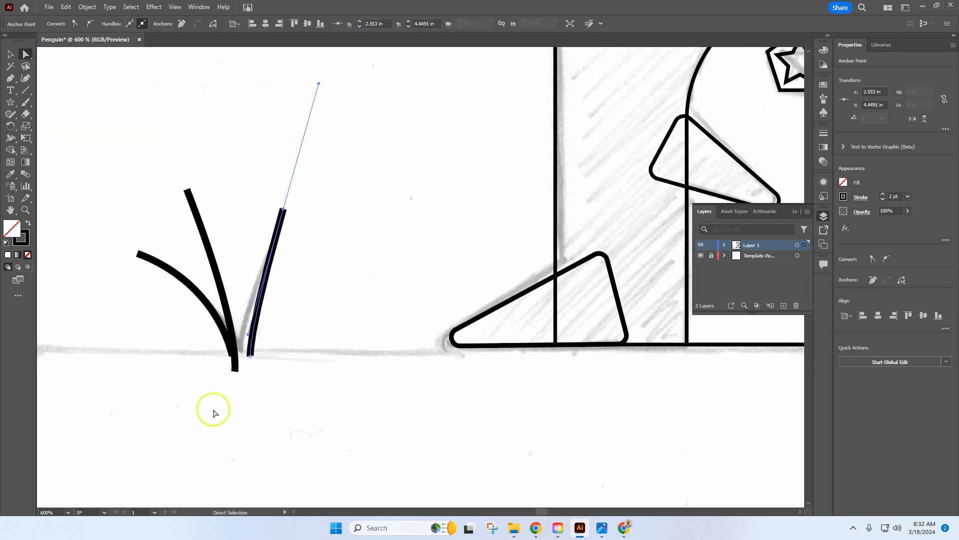
scroll(239, 393, "up", 5)
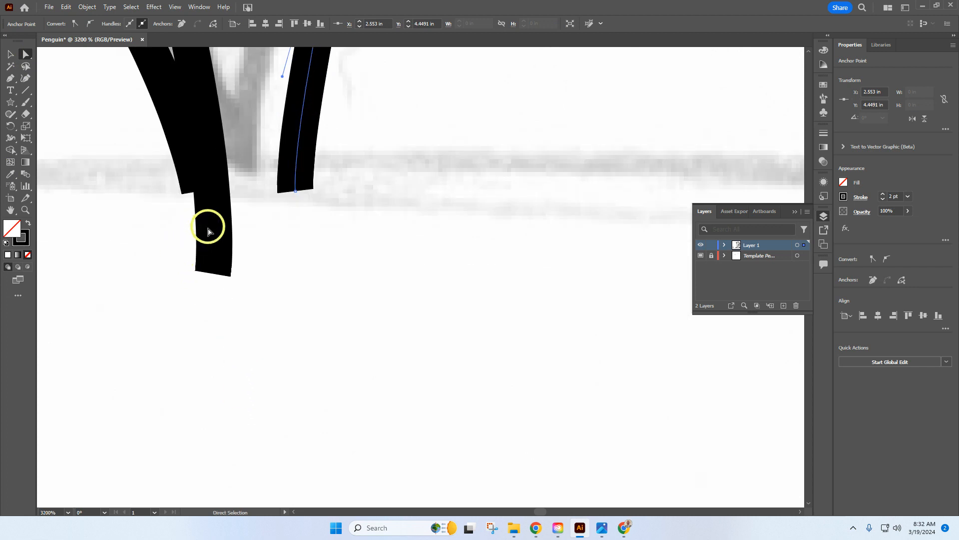
left_click(214, 234)
mouse_move(214, 272)
left_mouse_down()
mouse_move(240, 181)
mouse_move(233, 158)
mouse_move(233, 166)
left_mouse_up()
left_click(196, 189)
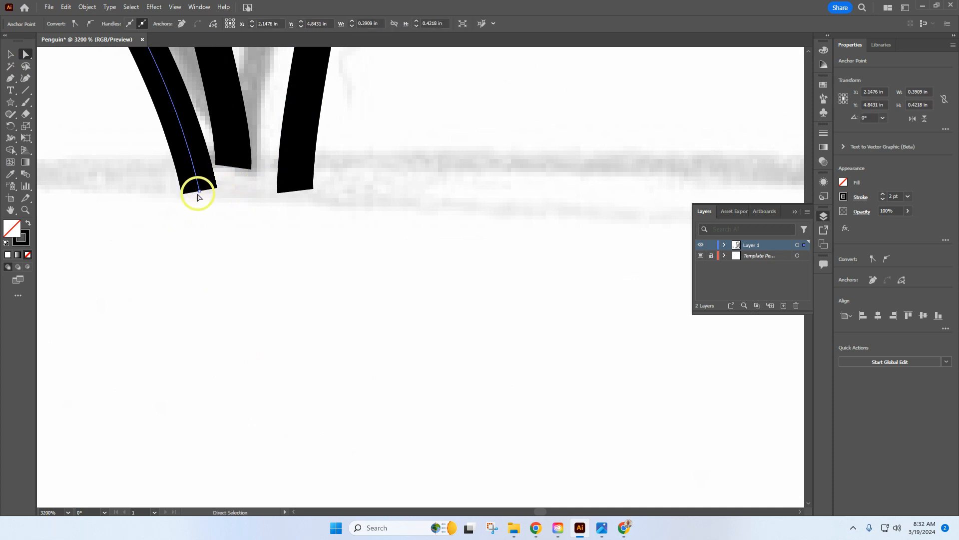
mouse_move(199, 193)
left_mouse_down()
mouse_move(217, 170)
mouse_move(234, 167)
left_mouse_up()
left_click(295, 176)
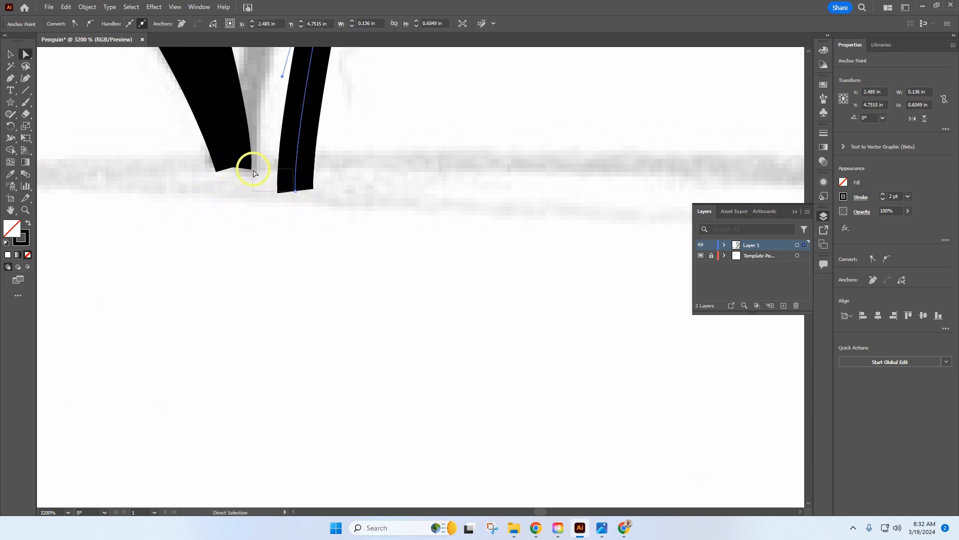
left_click(253, 173)
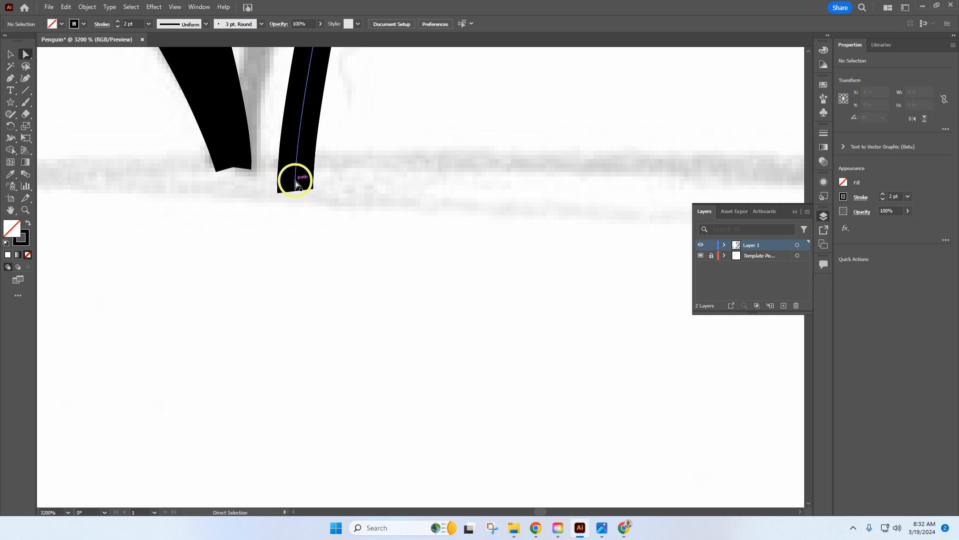
left_click(295, 191)
mouse_move(295, 191)
left_mouse_down()
mouse_move(285, 179)
mouse_move(233, 168)
left_mouse_up()
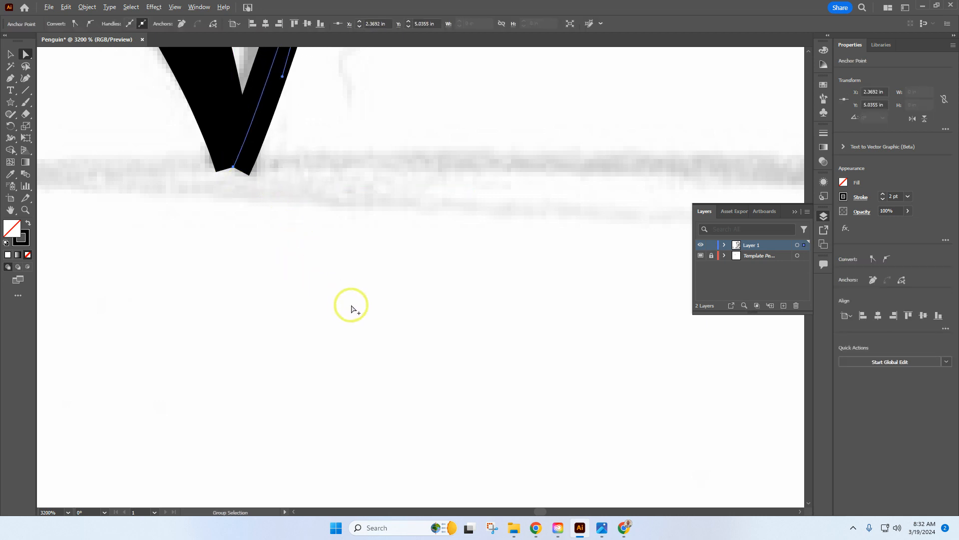
scroll(353, 307, "down", 5)
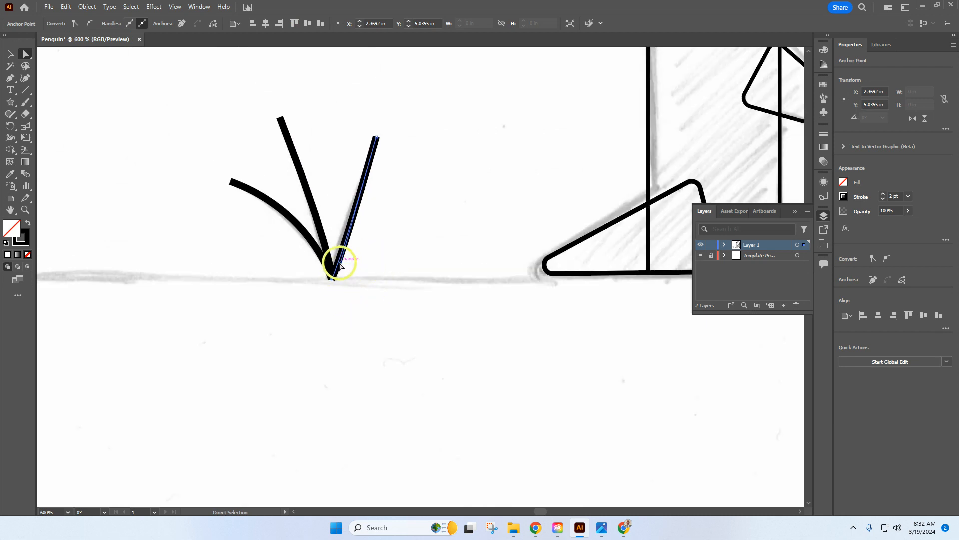
Adjust the direction handles of the right and left grass blades so both curve outward to follow the sketch.
left_click_drag(341, 265, 339, 202)
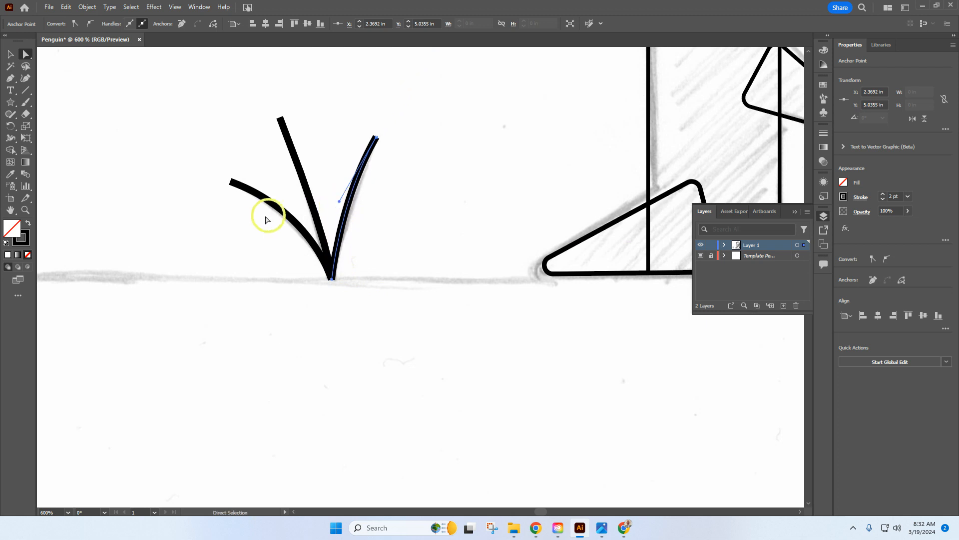
left_click(286, 214)
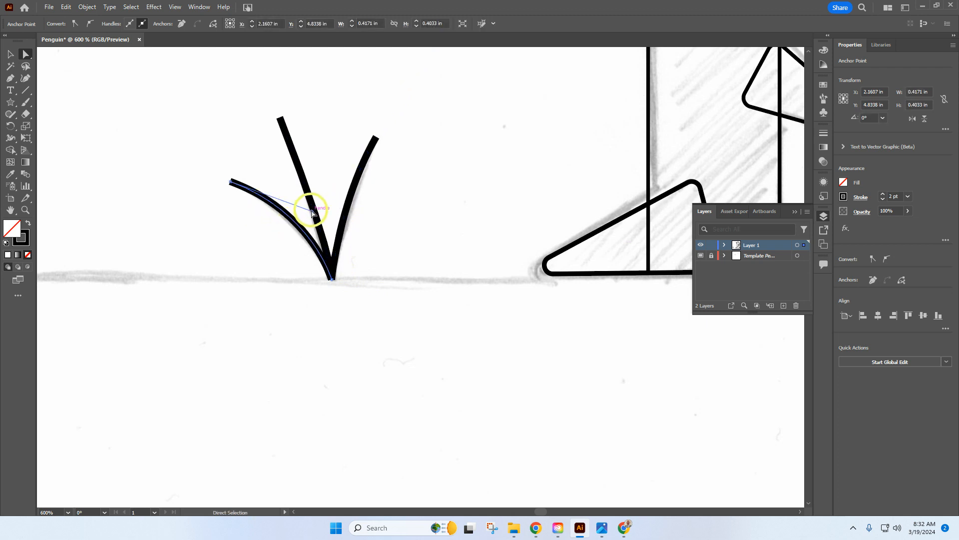
left_click_drag(312, 211, 310, 214)
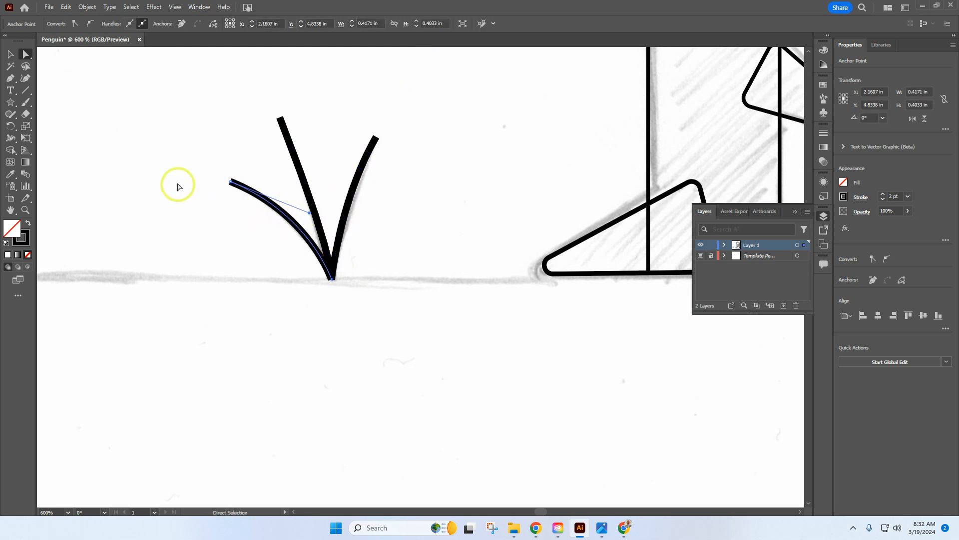
left_click(89, 136)
Apply the tapered width profile to the strokes of all three grass blades so they narrow toward their tips.
left_click(10, 54)
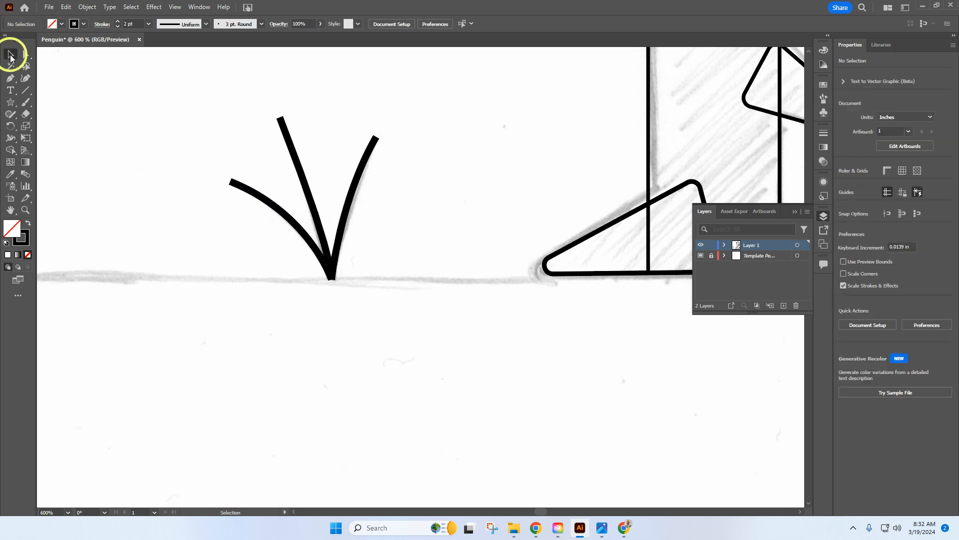
mouse_move(417, 229)
left_mouse_down()
mouse_move(170, 105)
mouse_move(166, 78)
left_mouse_up()
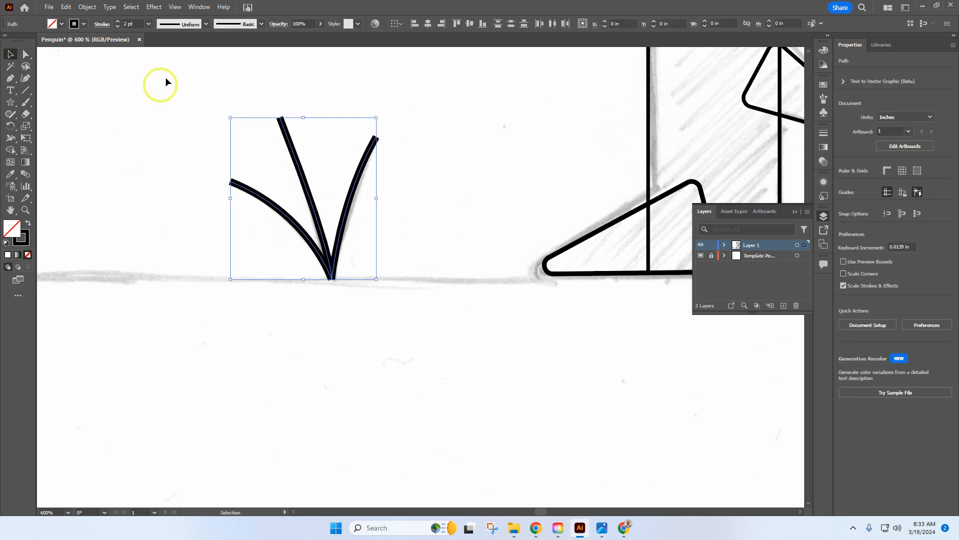
left_click(205, 24)
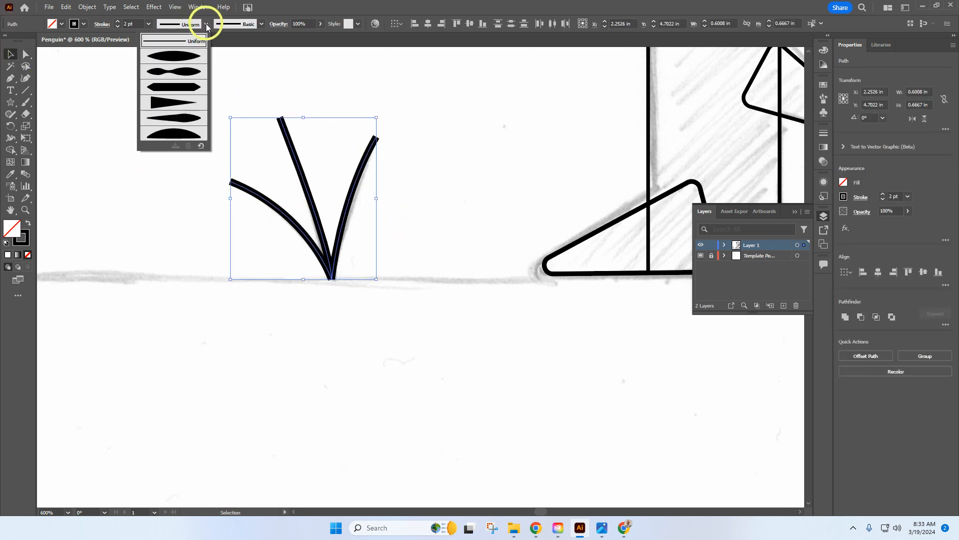
left_click(196, 104)
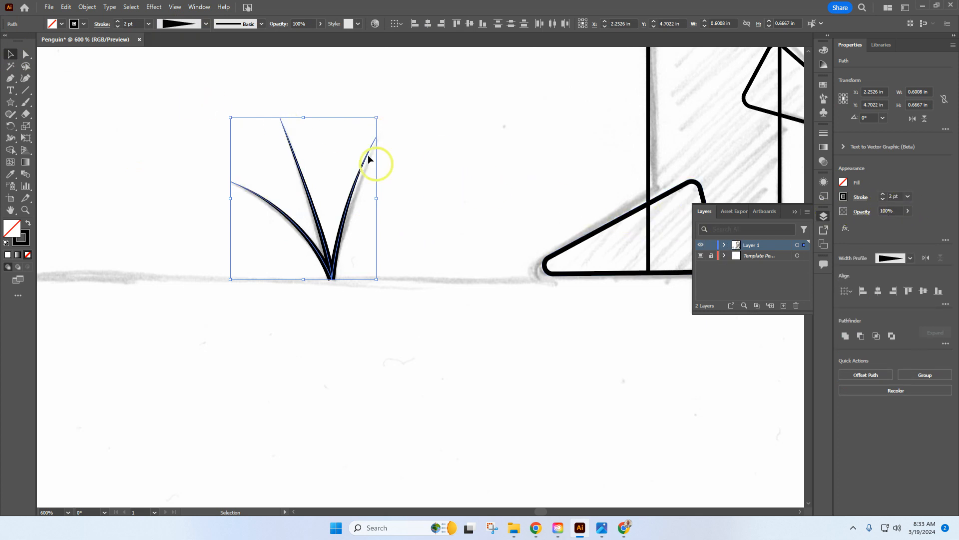
left_click(477, 168)
scroll(406, 276, "down", 4)
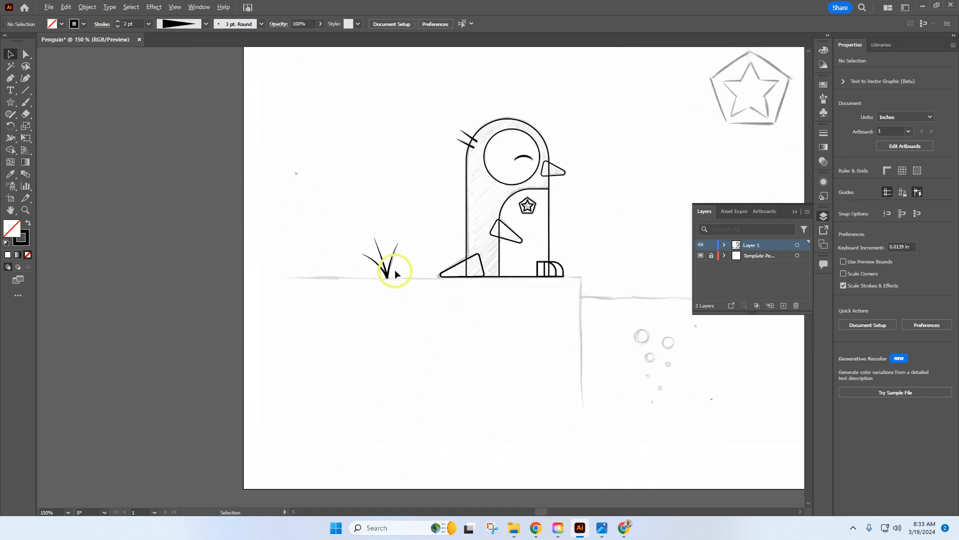
scroll(573, 236, "down", 1)
scroll(451, 269, "down", 2)
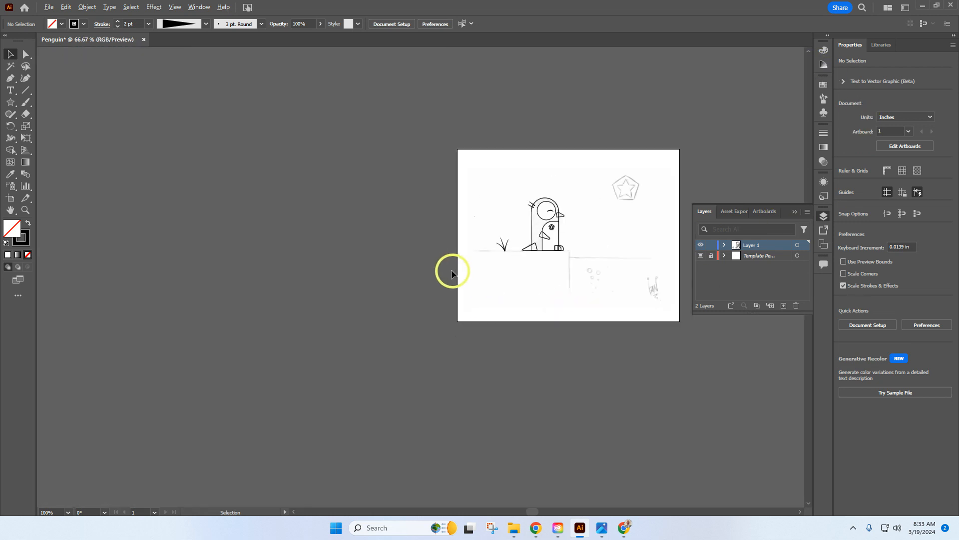
scroll(618, 289, "up", 2)
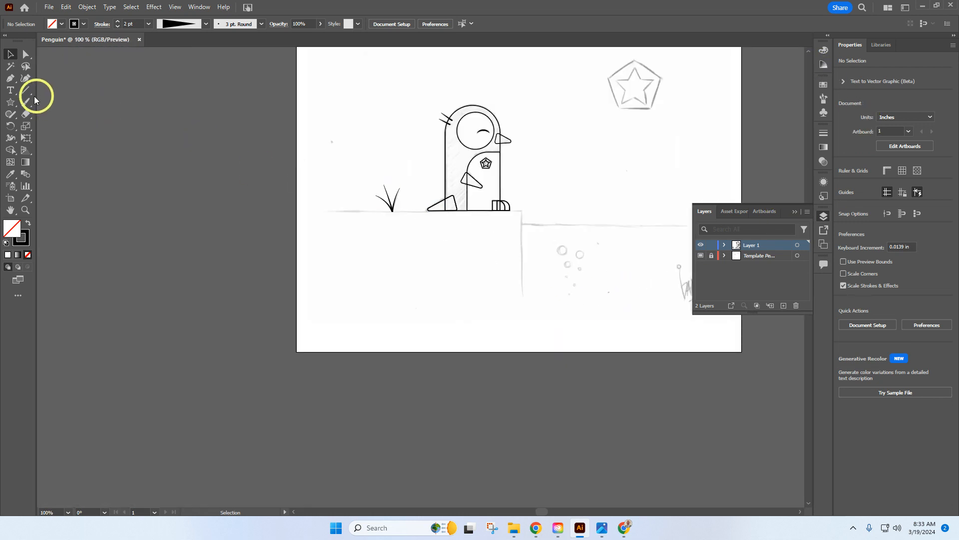
left_click(14, 103)
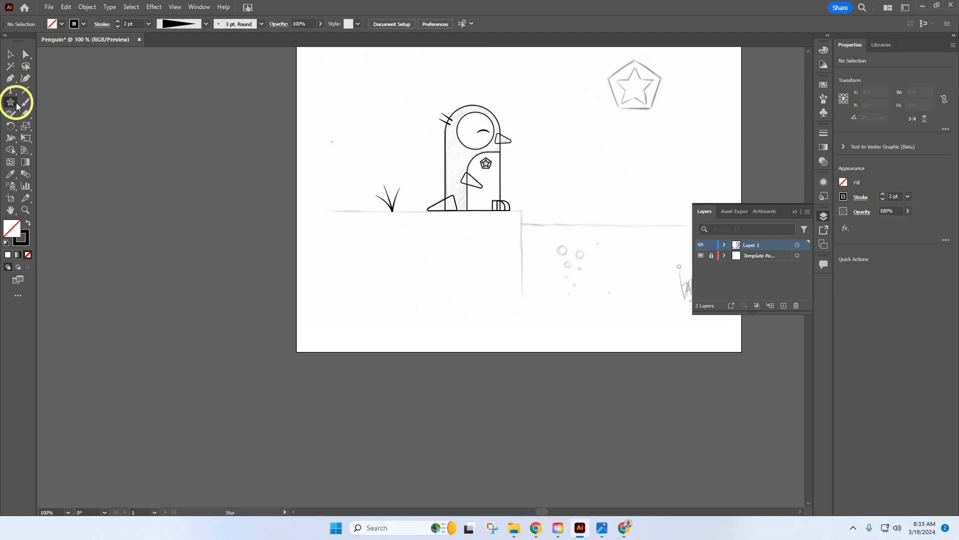
left_click_drag(17, 108, 45, 123)
scroll(574, 264, "up", 2, "alt")
scroll(587, 268, "up", 2, "alt")
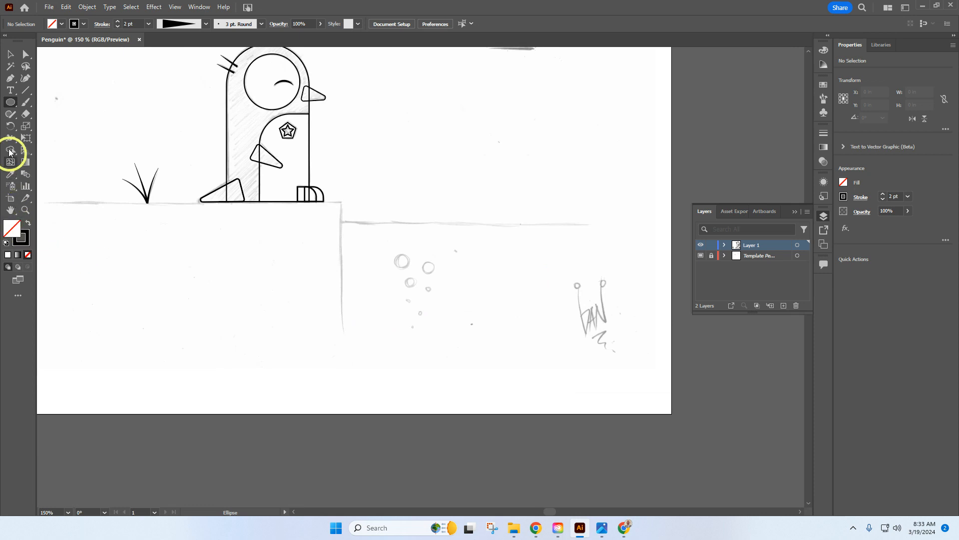
Draw a ground rectangle about 5.55 x 3.49 in and an adjoining water rectangle about 5.45 x 3.16 in over the sketched ledge and waterline.
left_click_drag(11, 102, 37, 102)
scroll(341, 300, "down", 1)
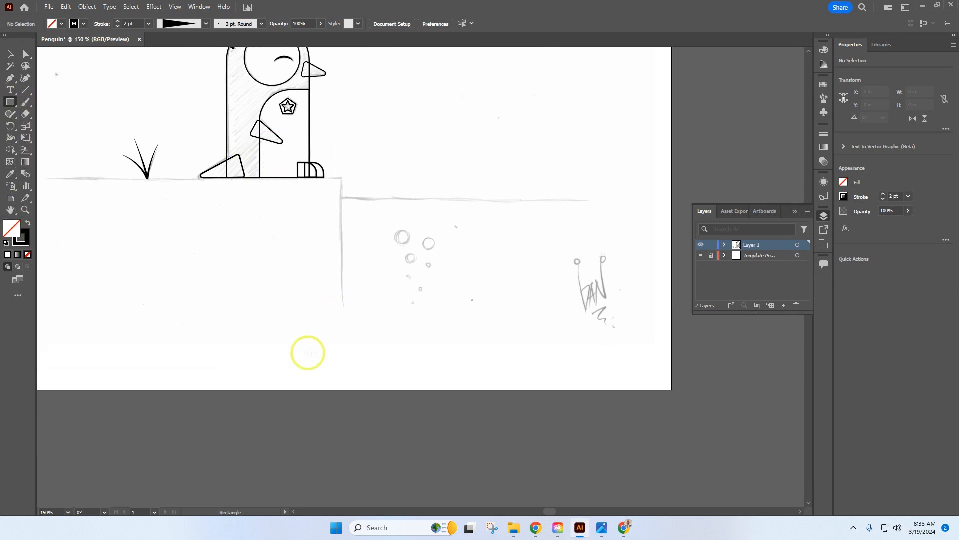
scroll(296, 352, "down", 1)
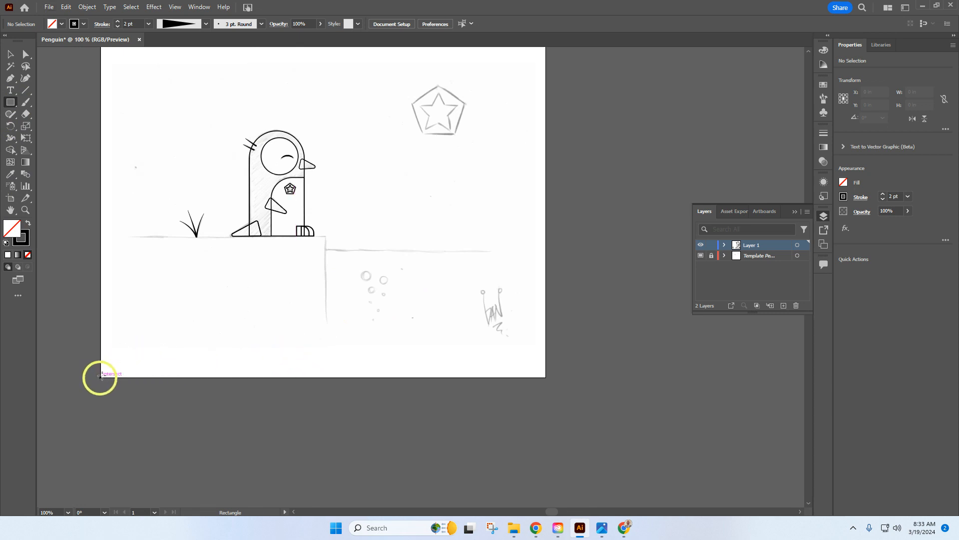
left_click_drag(102, 377, 325, 236)
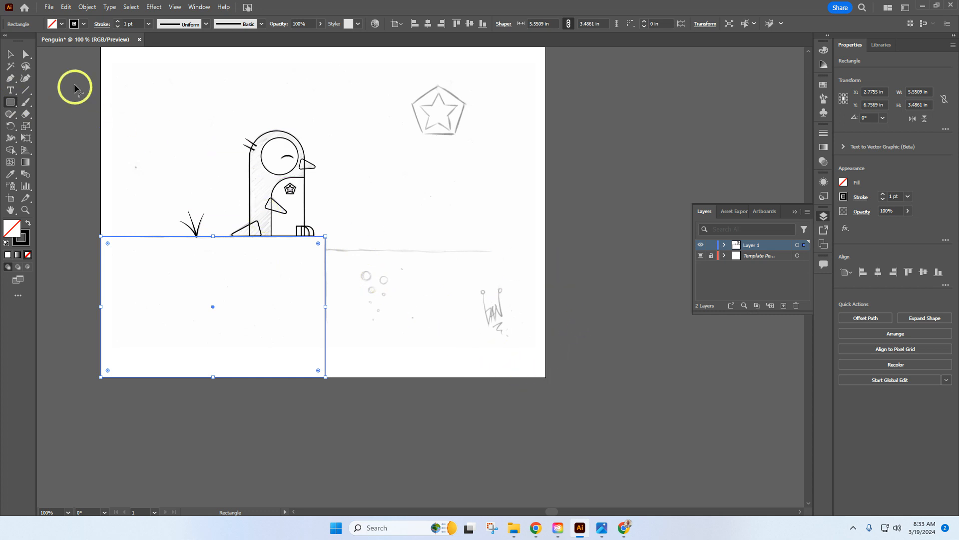
left_click(11, 54)
left_click(61, 88)
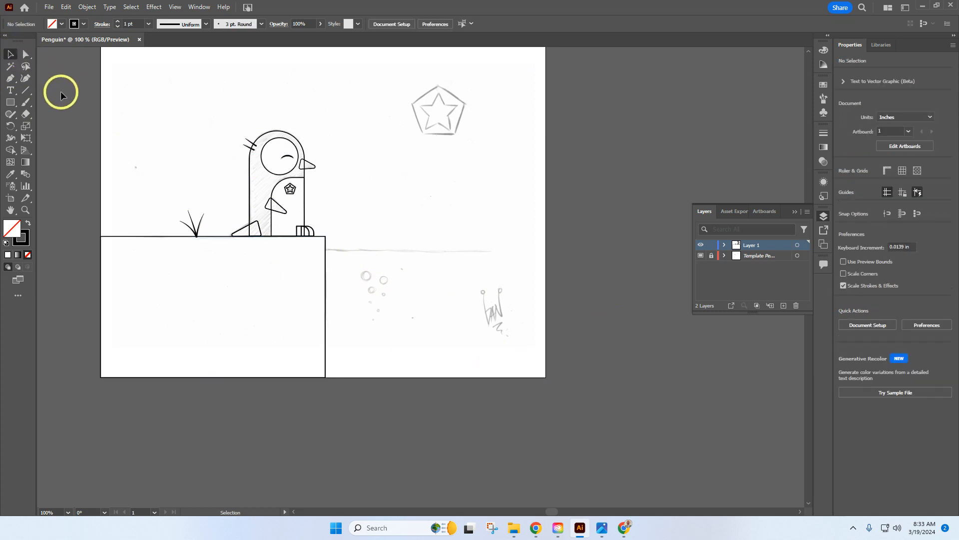
left_click(11, 102)
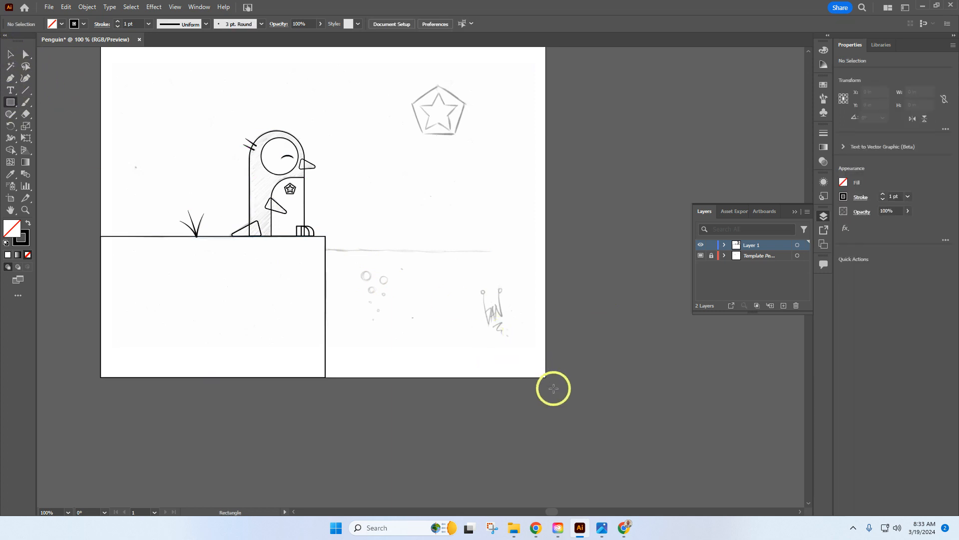
left_click_drag(546, 378, 326, 249)
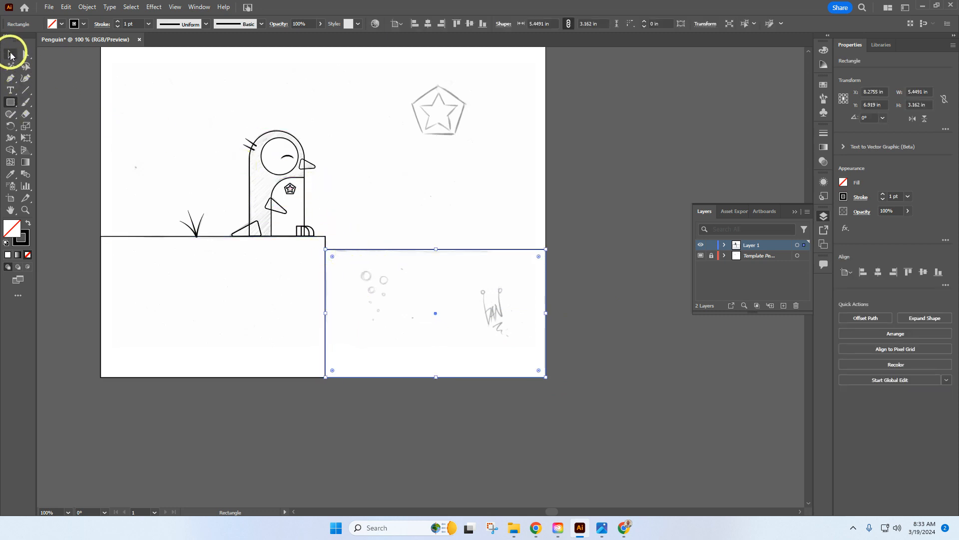
Trace the four upper sketched bubbles in the water with circles, the smallest of them about 0.09 in wide.
left_click(11, 104)
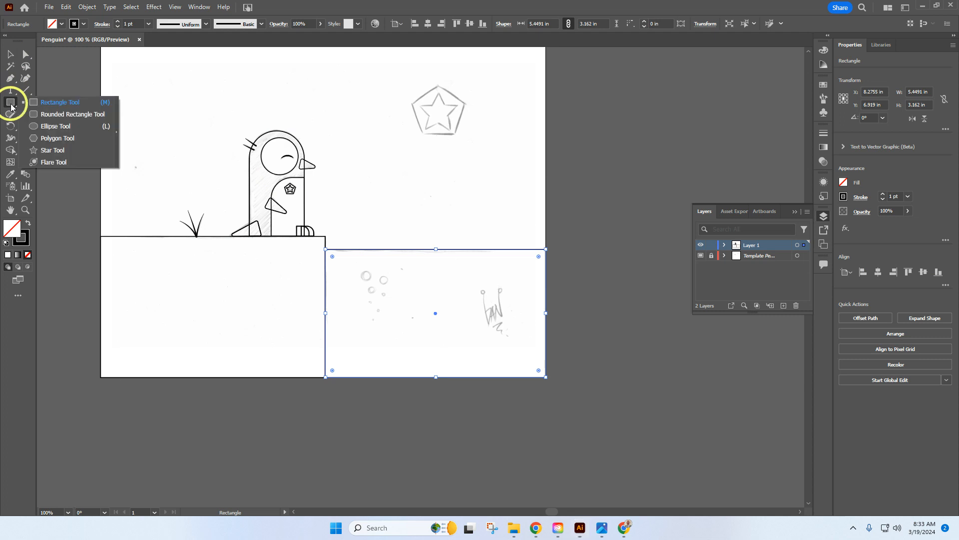
left_click(55, 126)
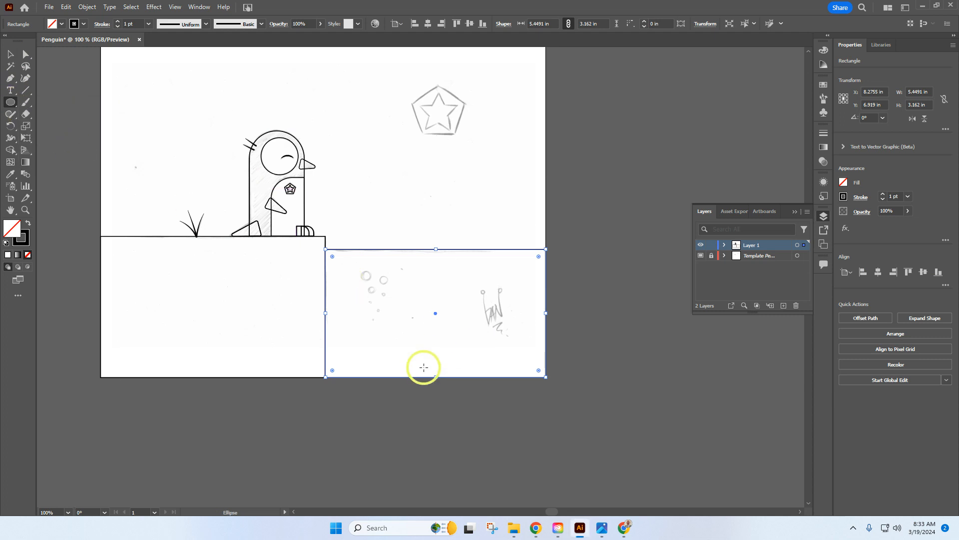
scroll(364, 336, "down", 2)
scroll(355, 343, "up", 6)
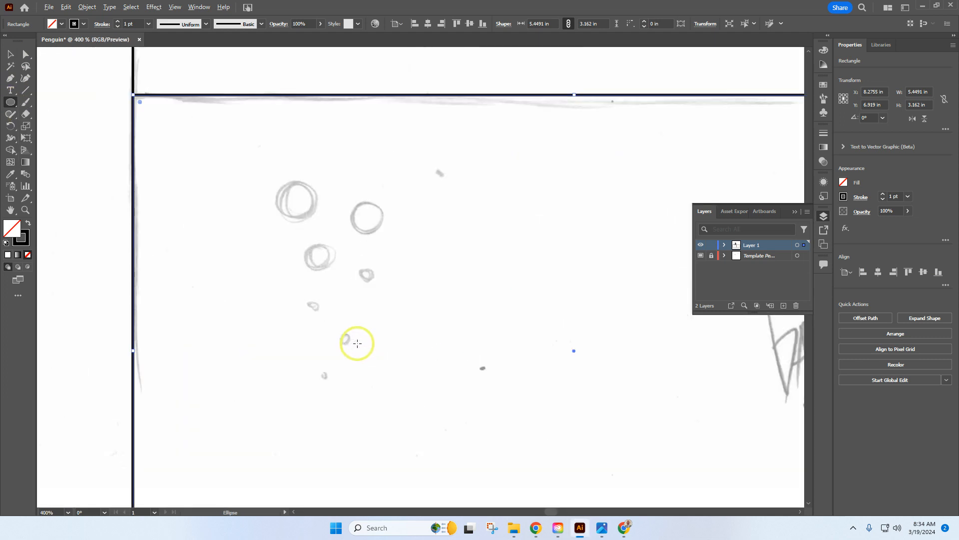
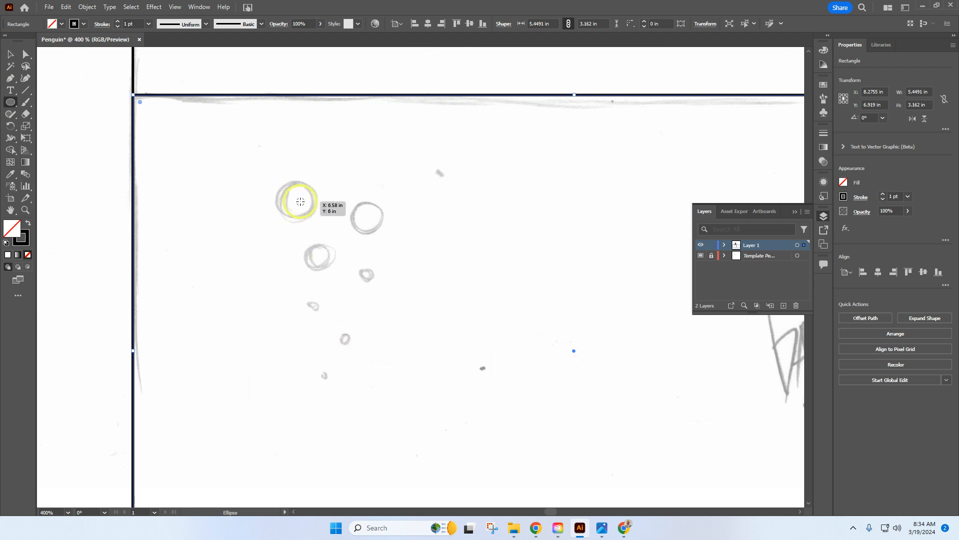
left_click_drag(297, 202, 381, 230)
left_click_drag(320, 257, 374, 285)
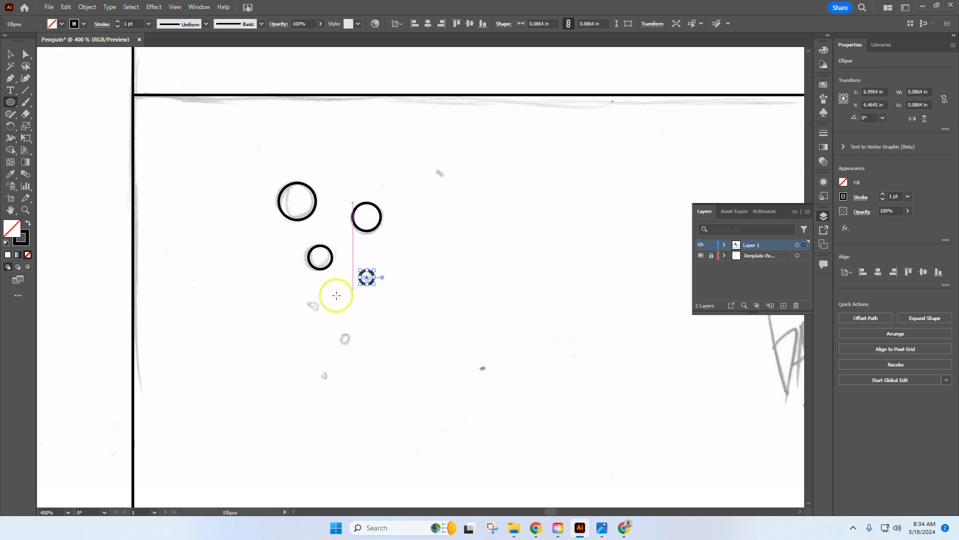
Trace the three lowest sketched bubbles with circles about 0.06, 0.09 and 0.04 in wide.
left_click_drag(315, 305, 318, 308)
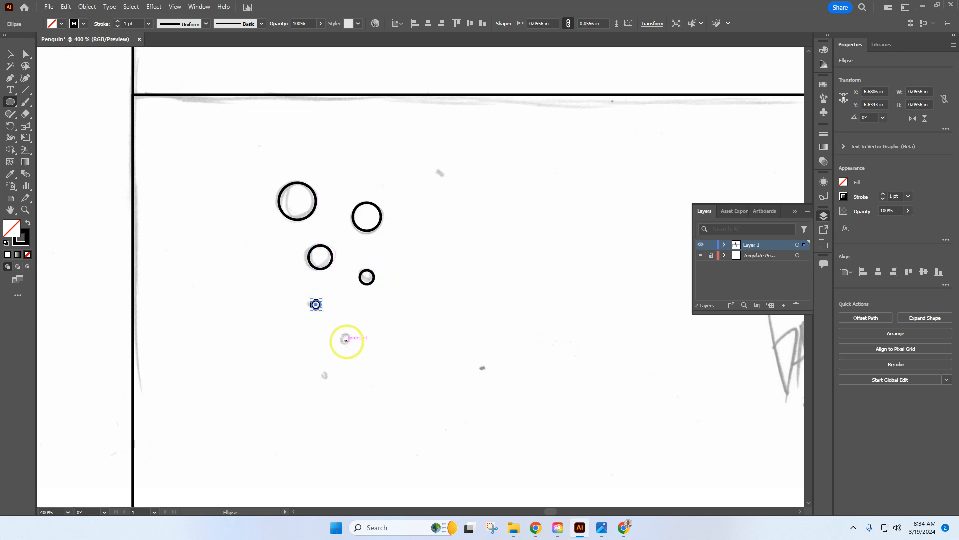
left_click_drag(346, 341, 350, 346)
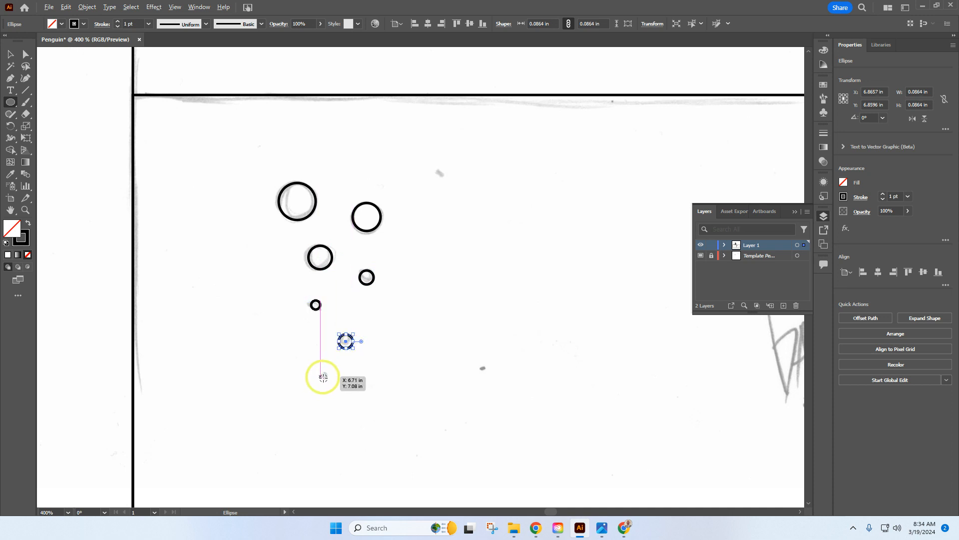
left_click_drag(325, 376, 328, 378)
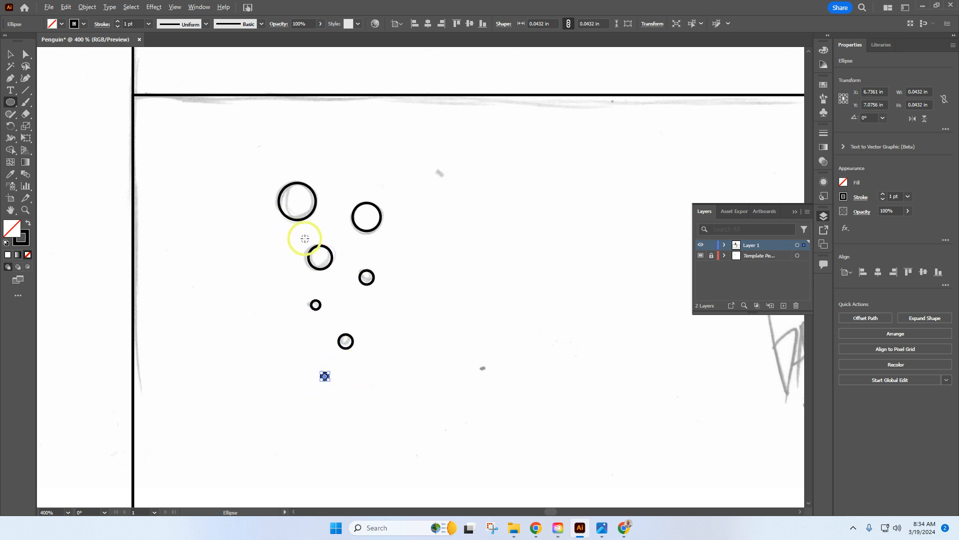
Test removing the stroke colour from all the artwork, and undo it.
scroll(300, 242, "down", 6)
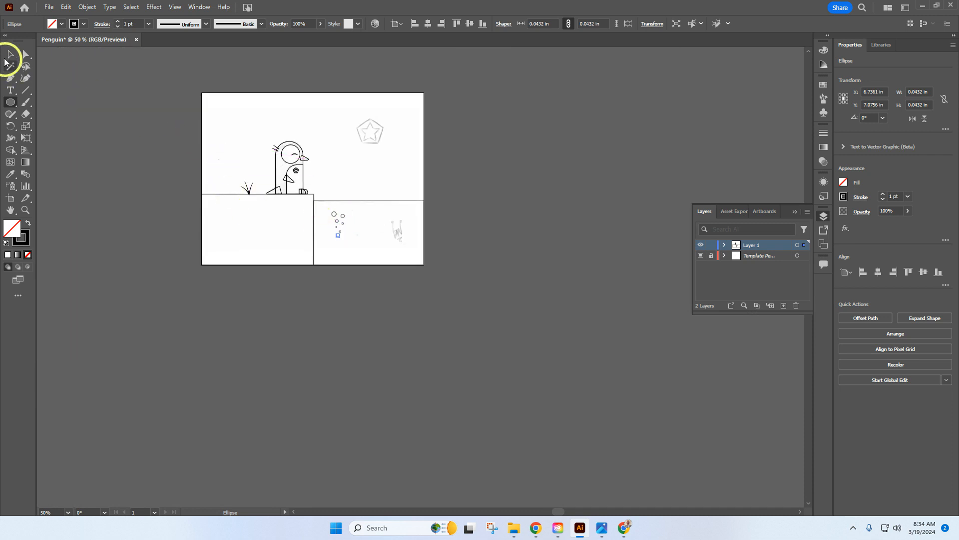
left_click(10, 54)
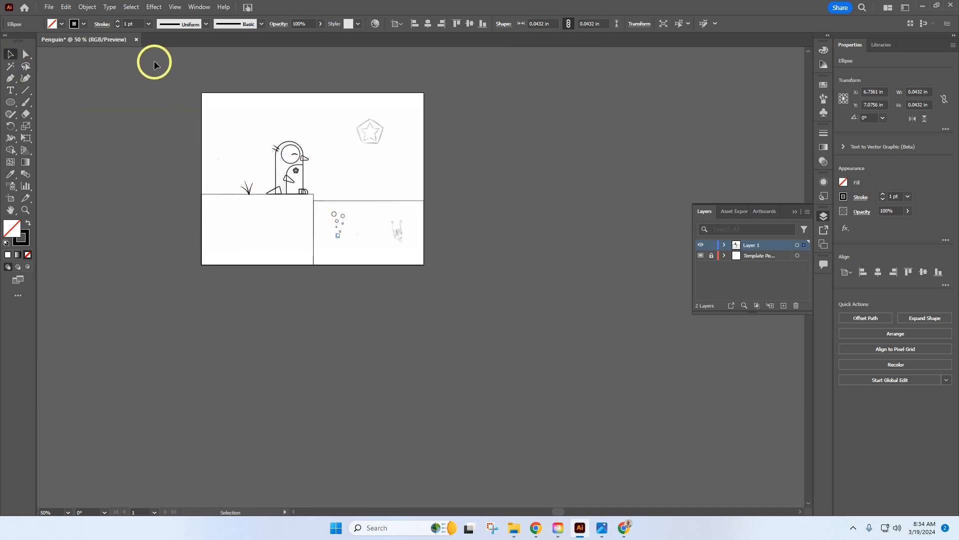
key("ctrl+a")
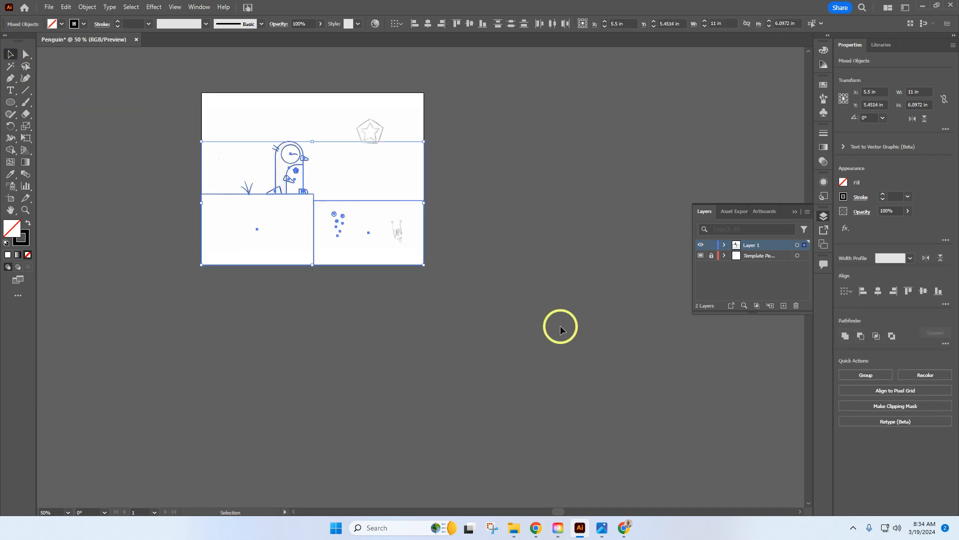
left_click(844, 197)
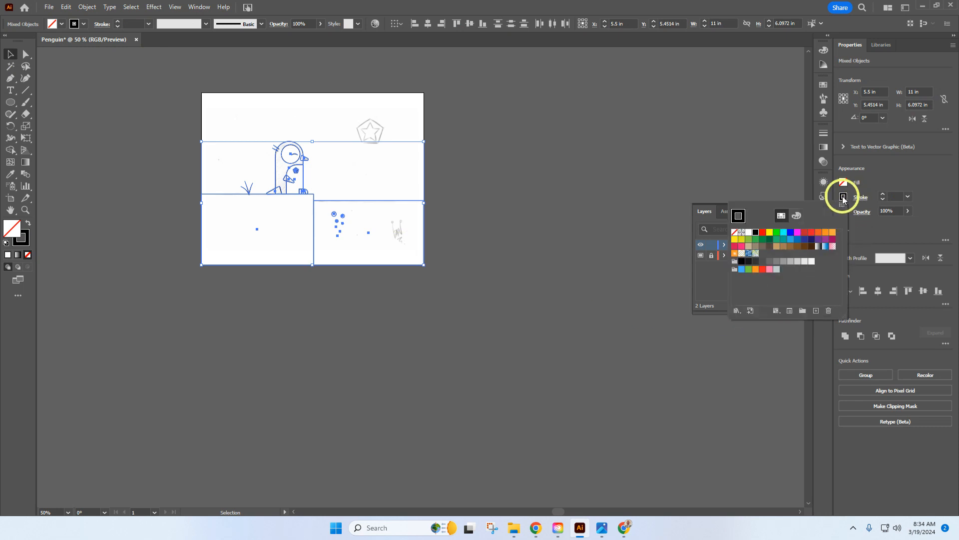
left_click(735, 231)
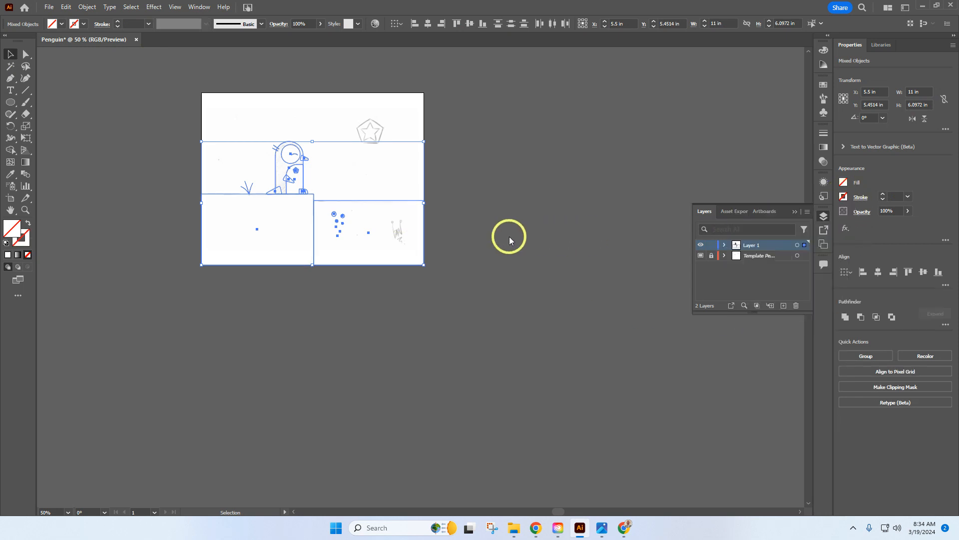
left_click(433, 310)
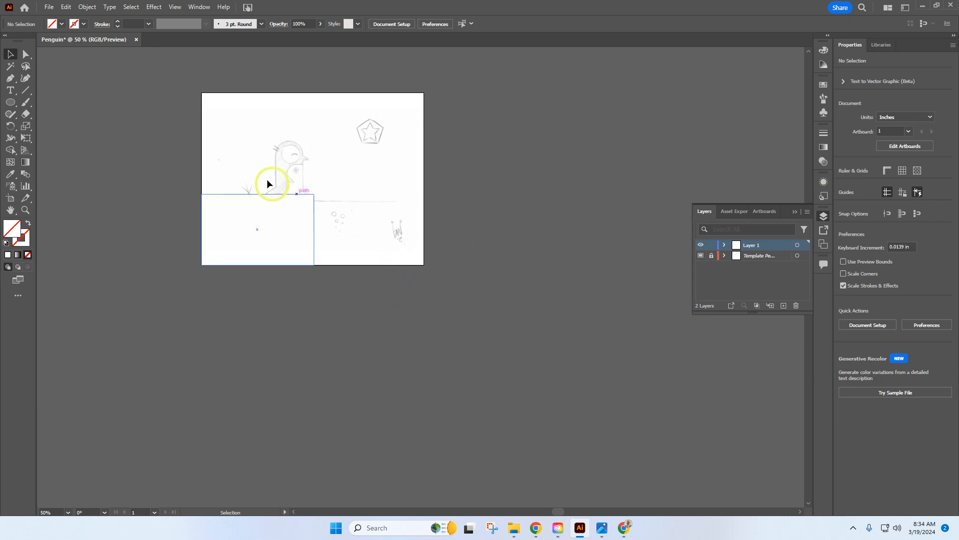
left_click(66, 7)
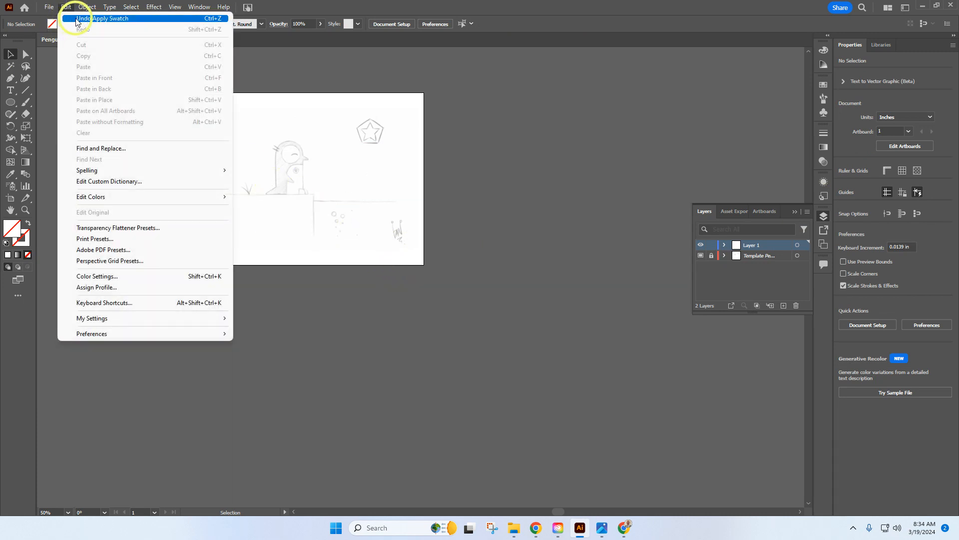
left_click(76, 19)
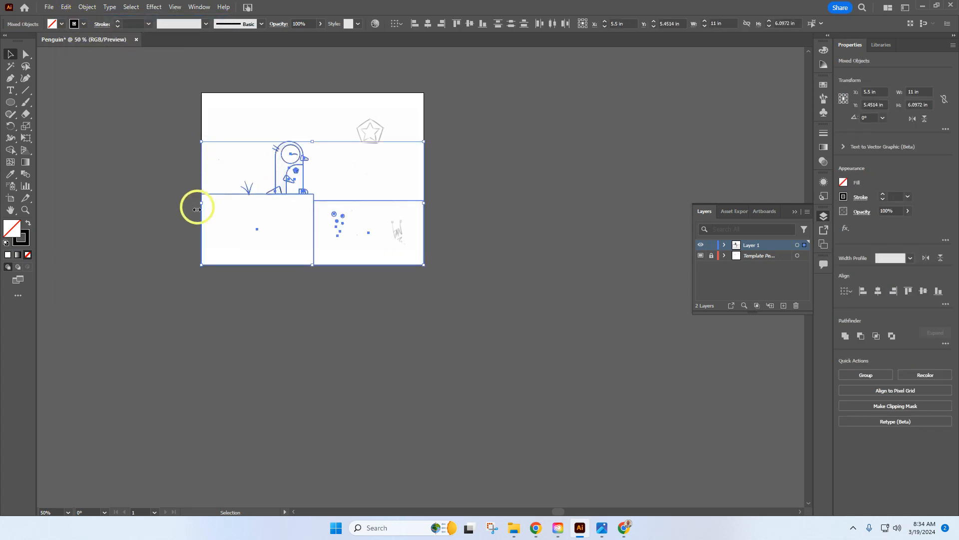
left_click(183, 229)
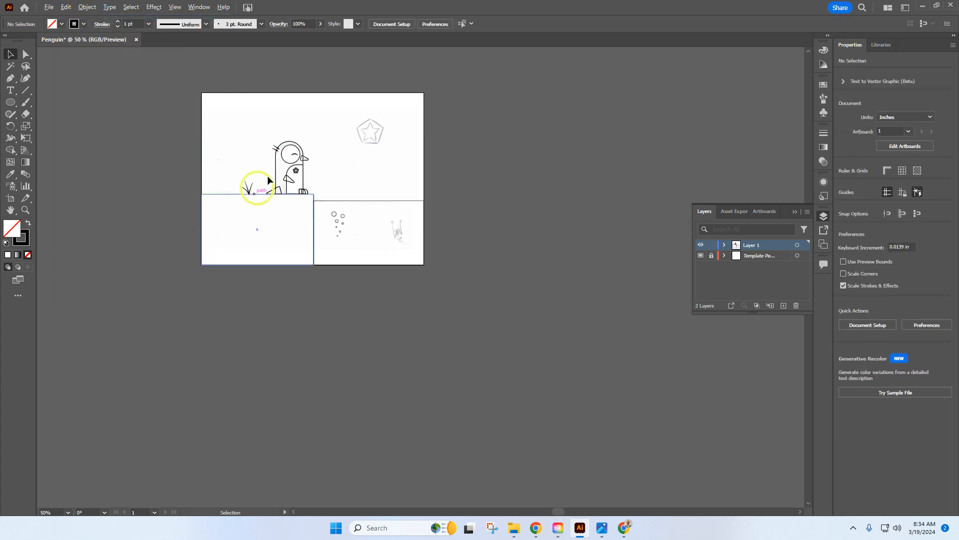
Fill the penguin's front foot shape with the reddish-orange swatch and remove its stroke colour.
scroll(276, 166, "up", 4)
scroll(364, 188, "down", 1)
scroll(364, 188, "down", 4)
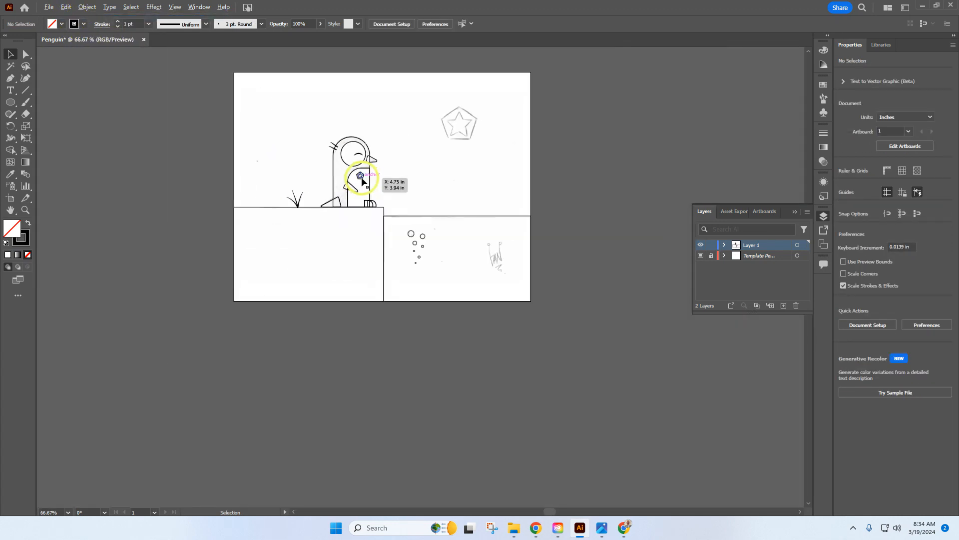
scroll(352, 195, "up", 5)
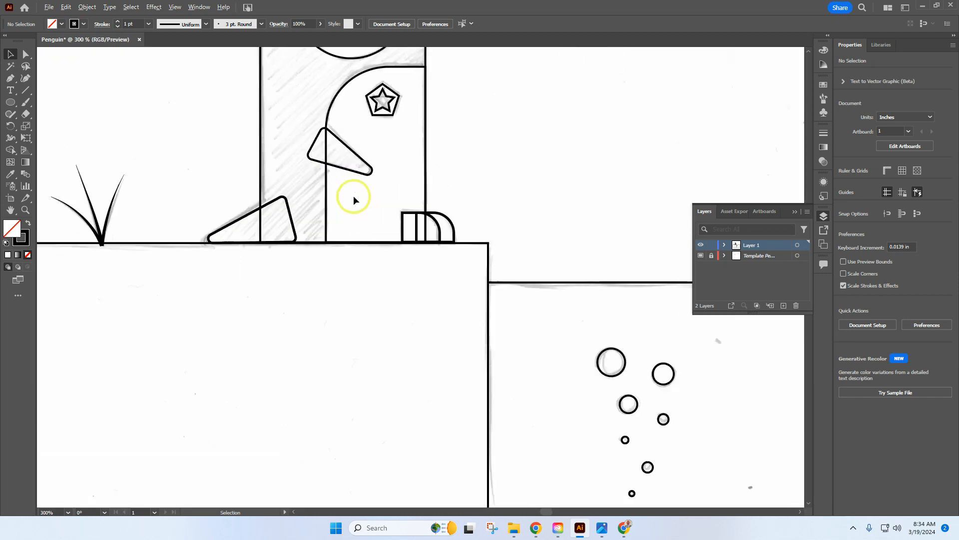
left_click(454, 232)
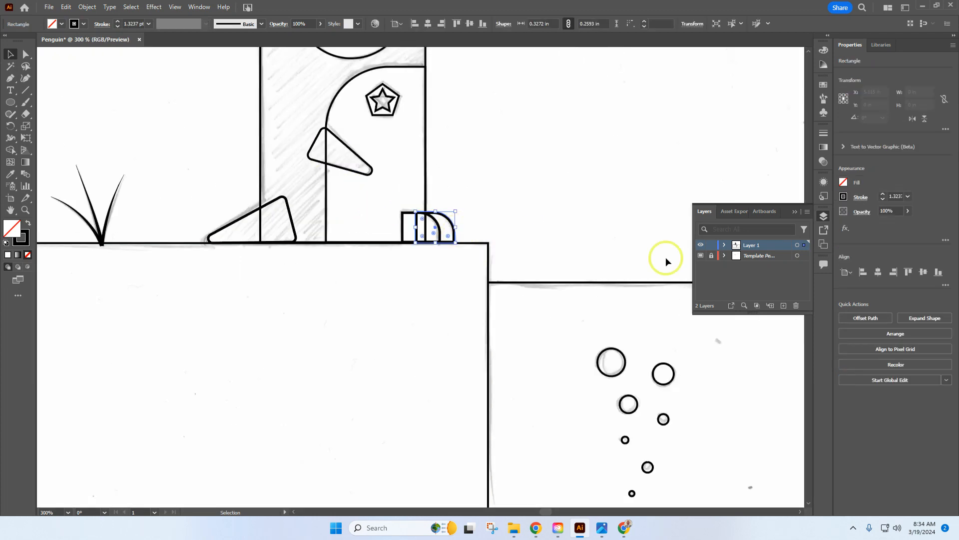
left_click(845, 182)
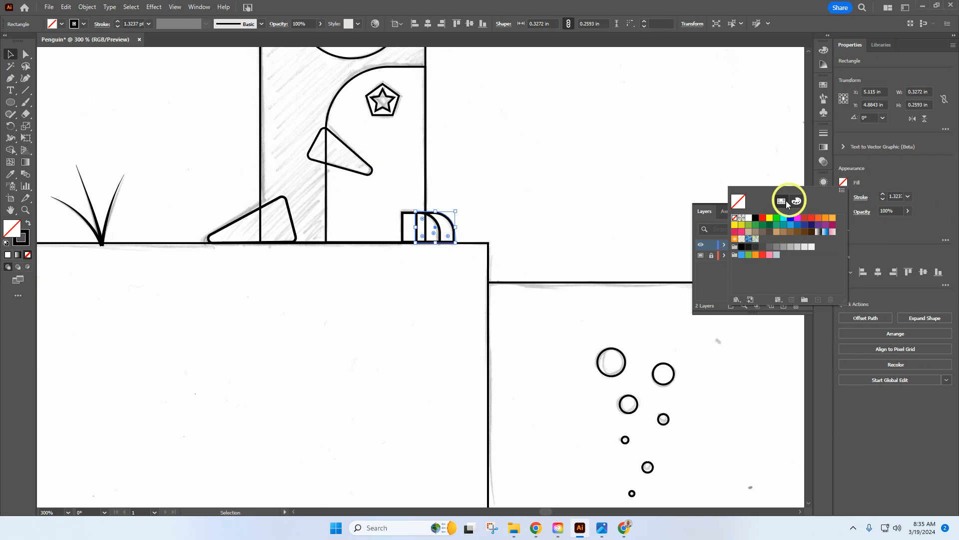
left_click(819, 218)
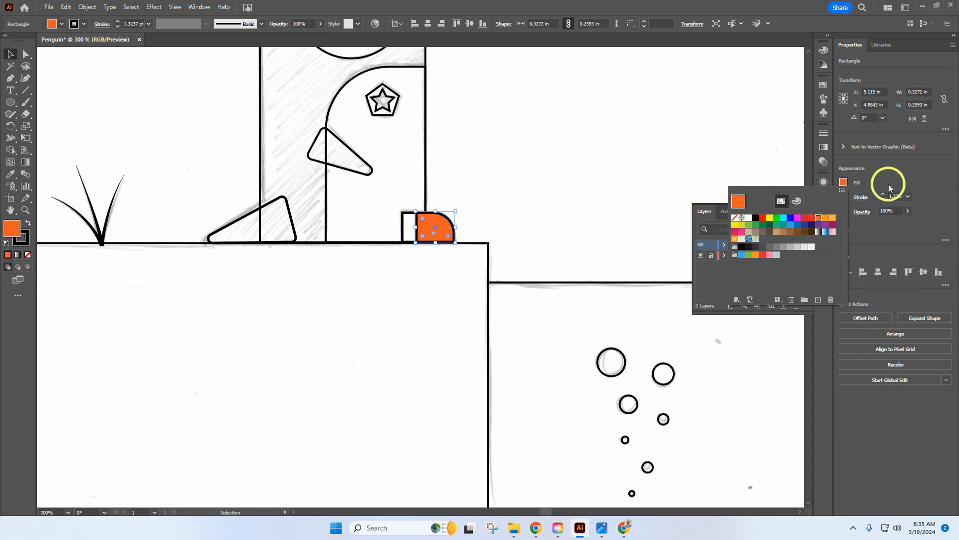
left_click(872, 180)
left_click(844, 197)
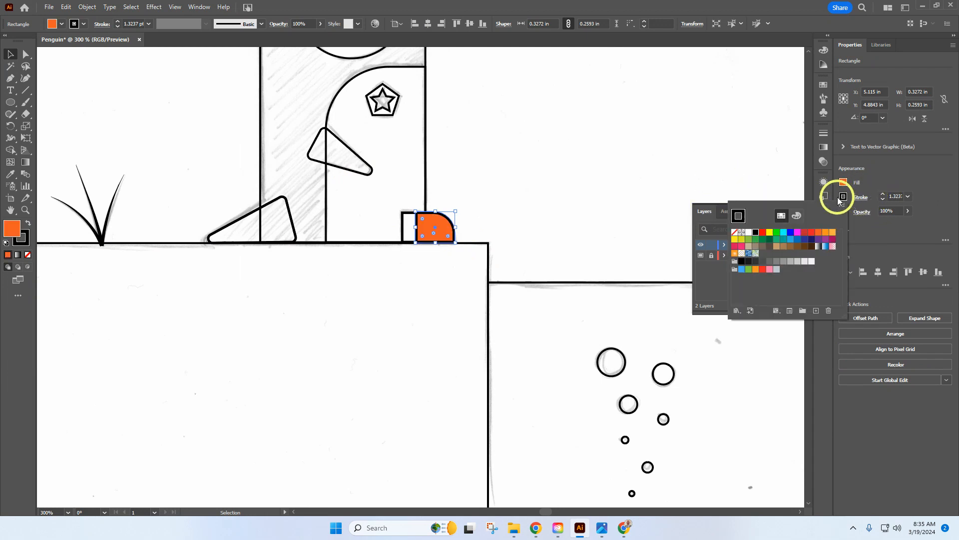
left_click(734, 233)
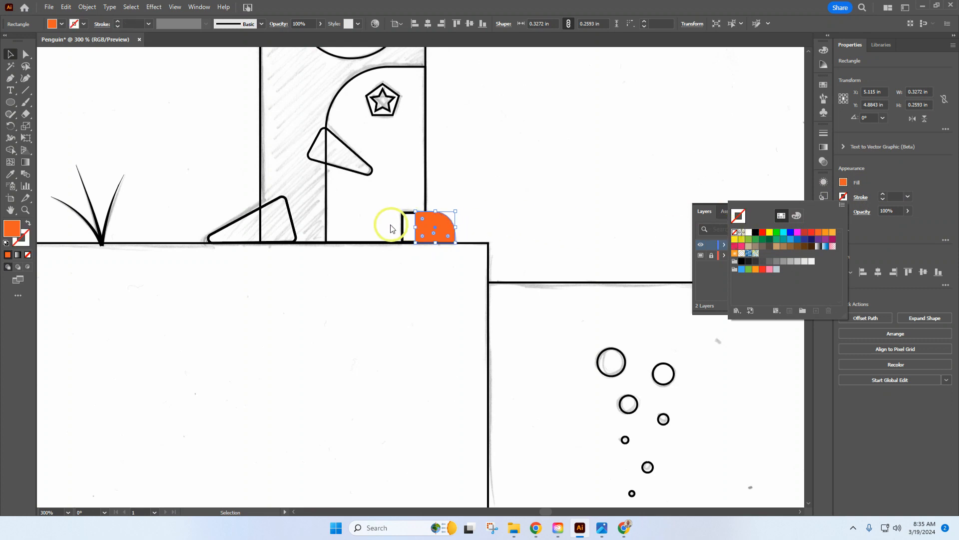
Change the front foot's fill to the lighter yellowish-orange swatch.
left_click(404, 229)
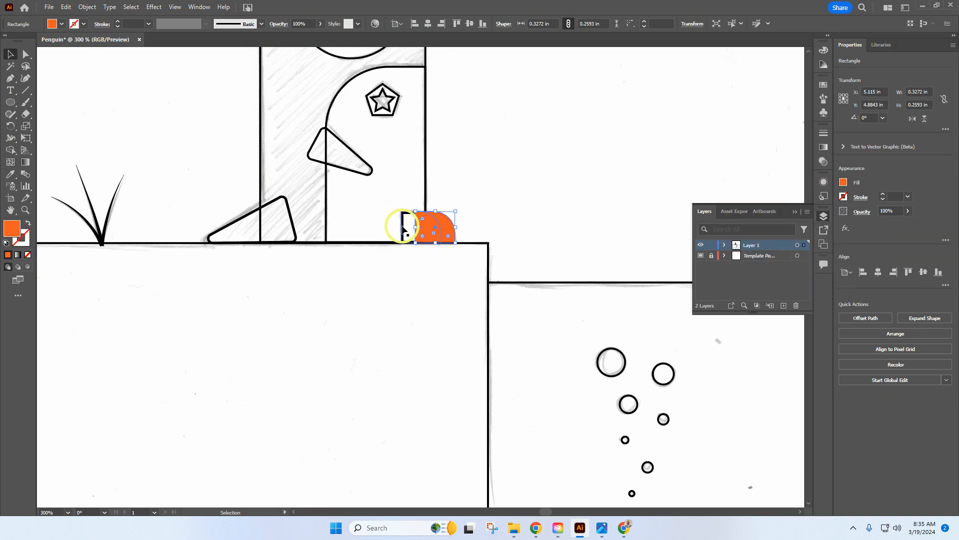
left_click(843, 183)
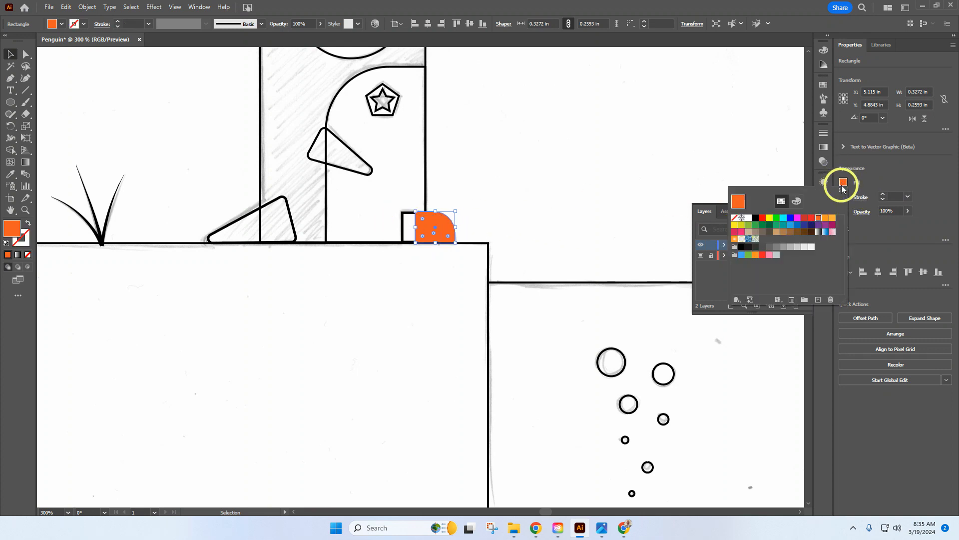
left_click(825, 218)
left_click(607, 182)
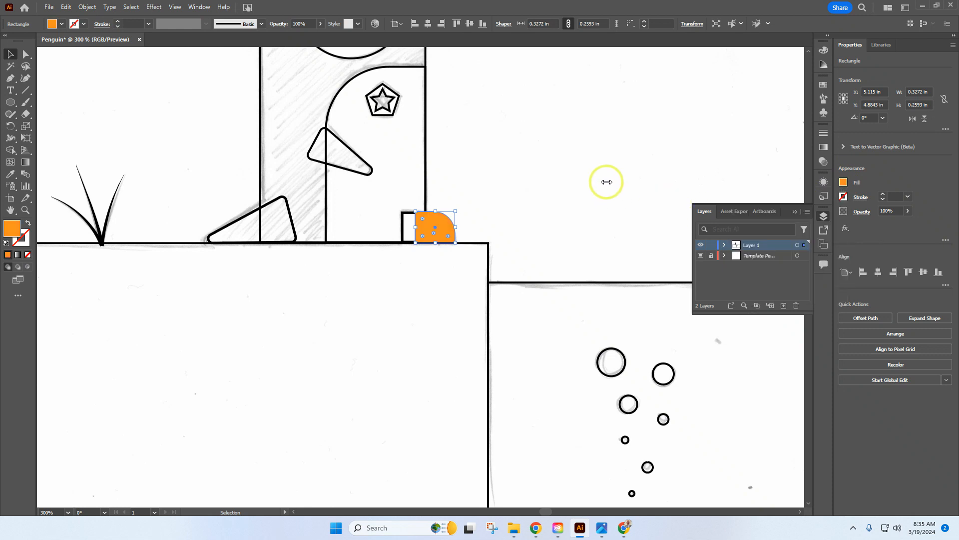
Fill the partly covered rear foot with red and remove its stroke colour.
left_click(405, 227)
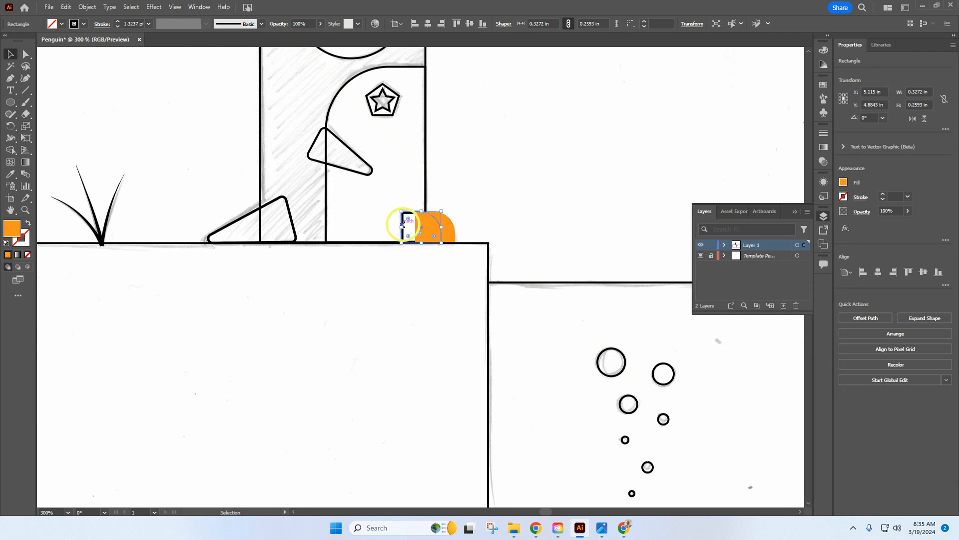
left_click(844, 182)
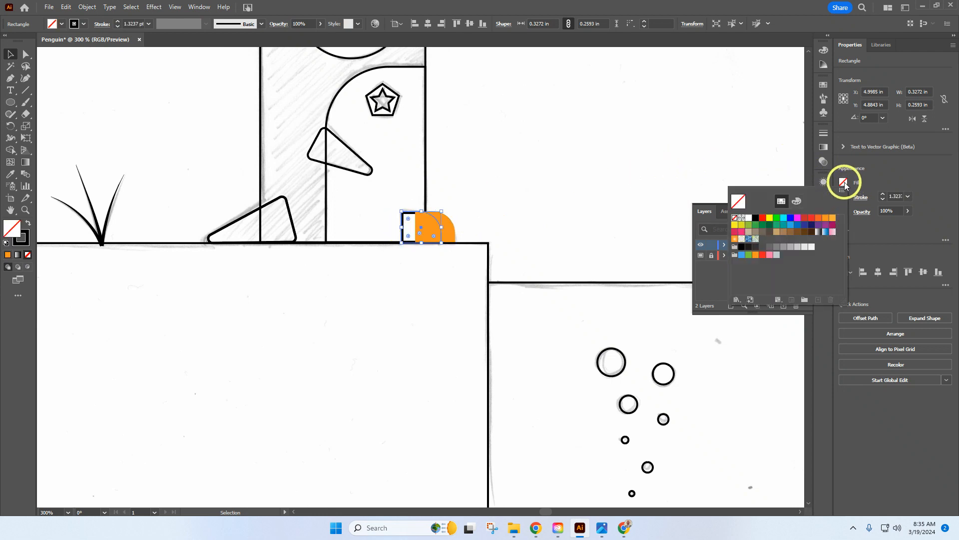
left_click(811, 218)
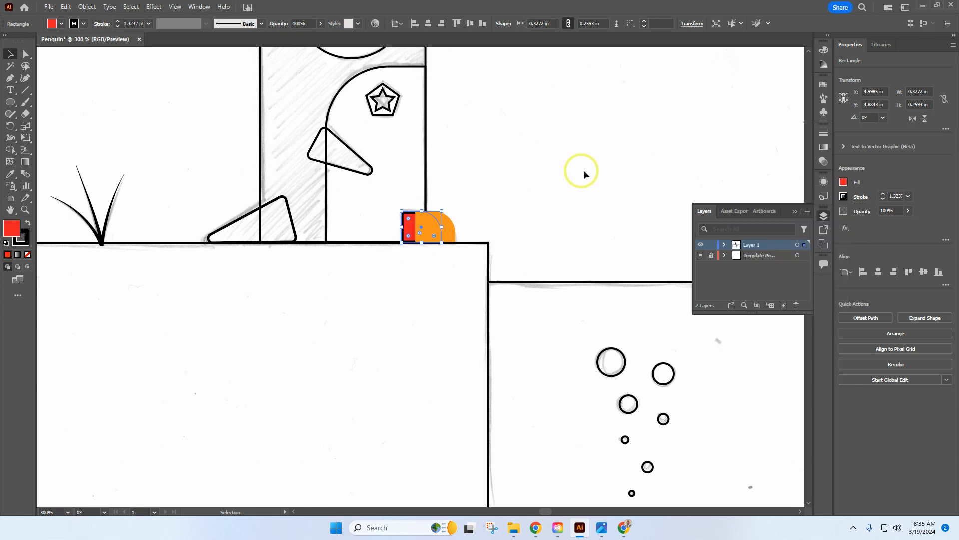
left_click(843, 199)
left_click(734, 233)
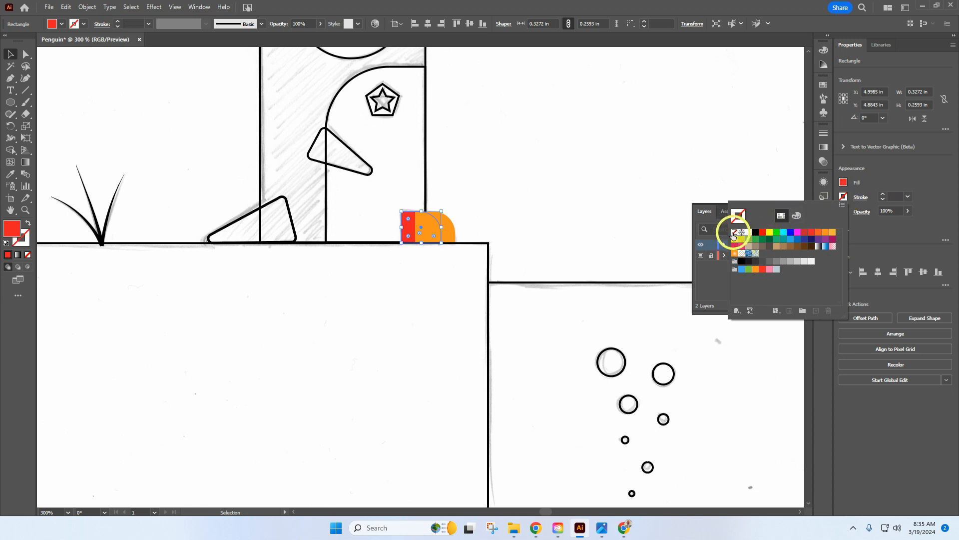
left_click(550, 170)
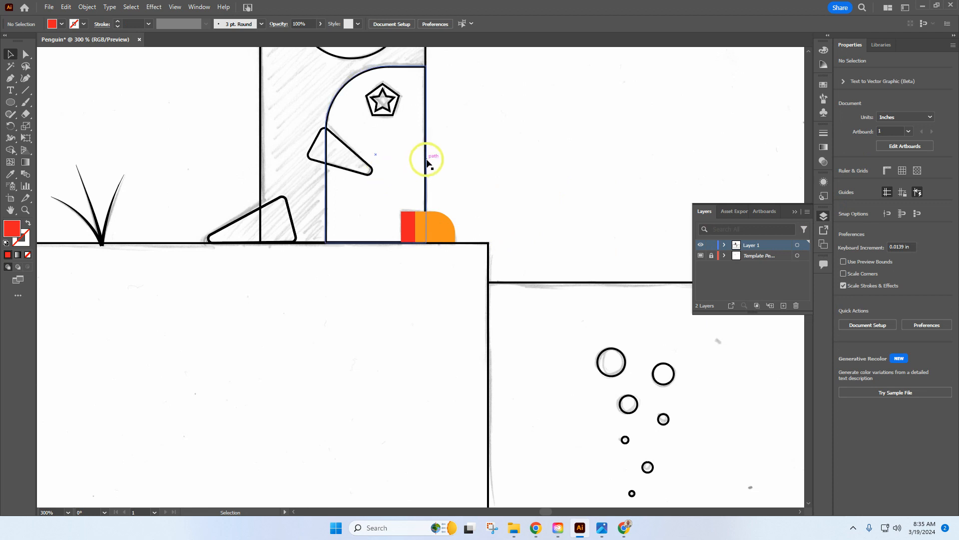
Fill the penguin's rounded belly shape with white and remove its stroke colour.
left_click(425, 161)
left_click(844, 183)
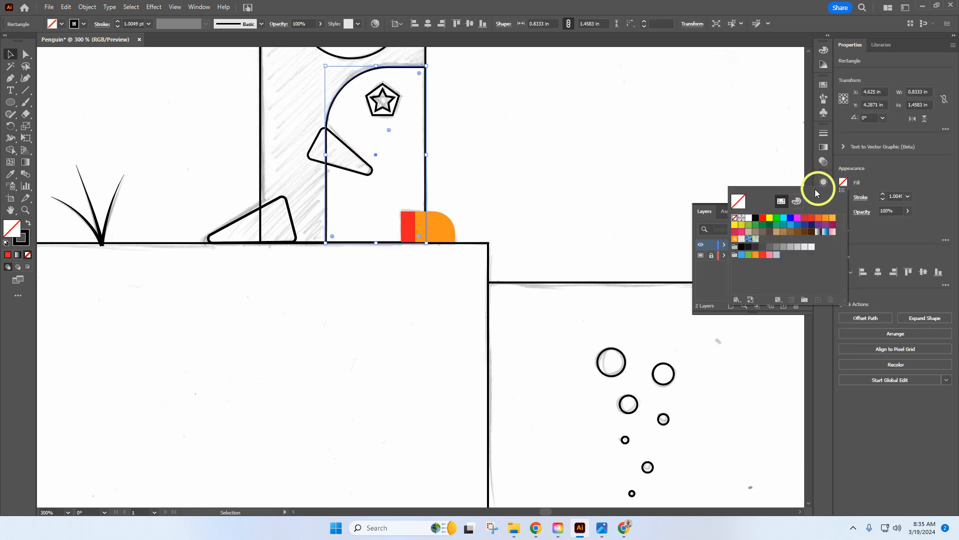
left_click(748, 218)
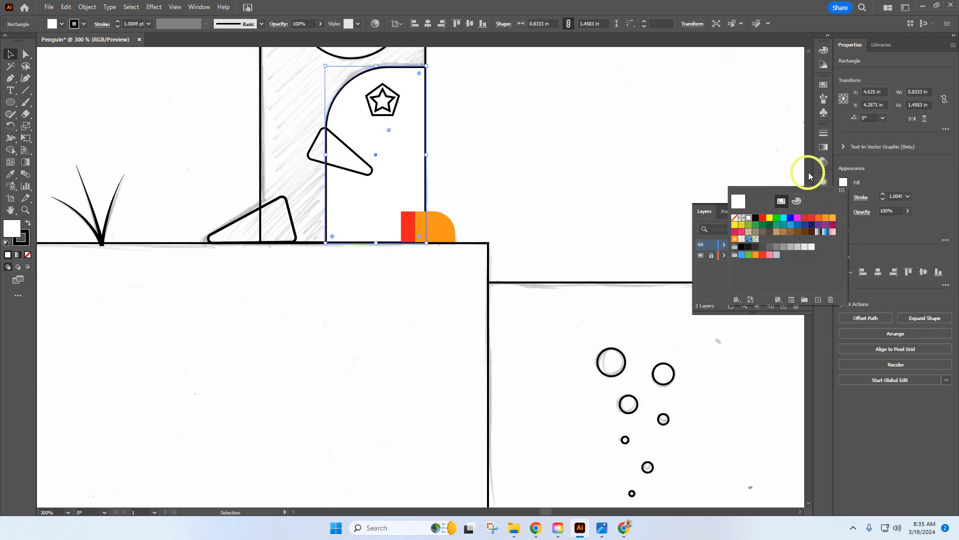
left_click(896, 184)
left_click(843, 196)
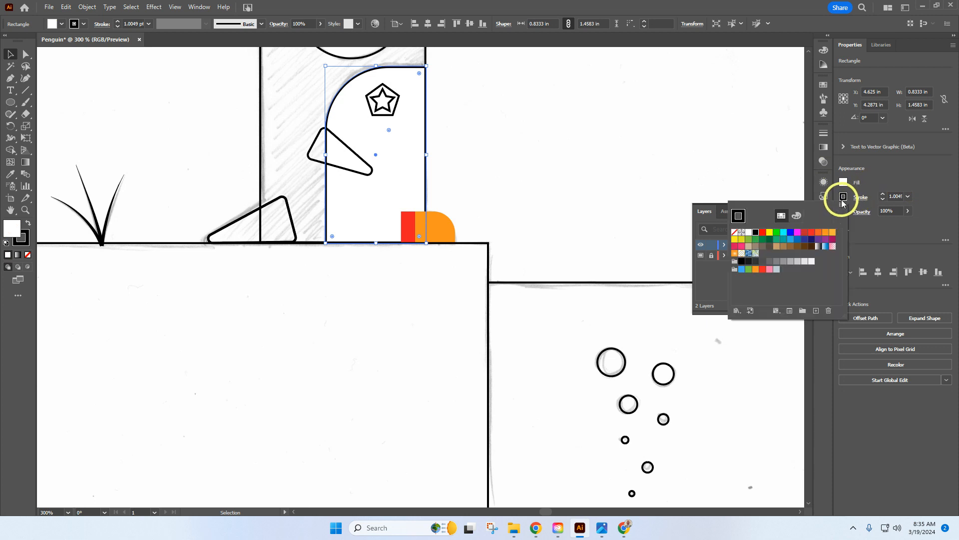
left_click(735, 232)
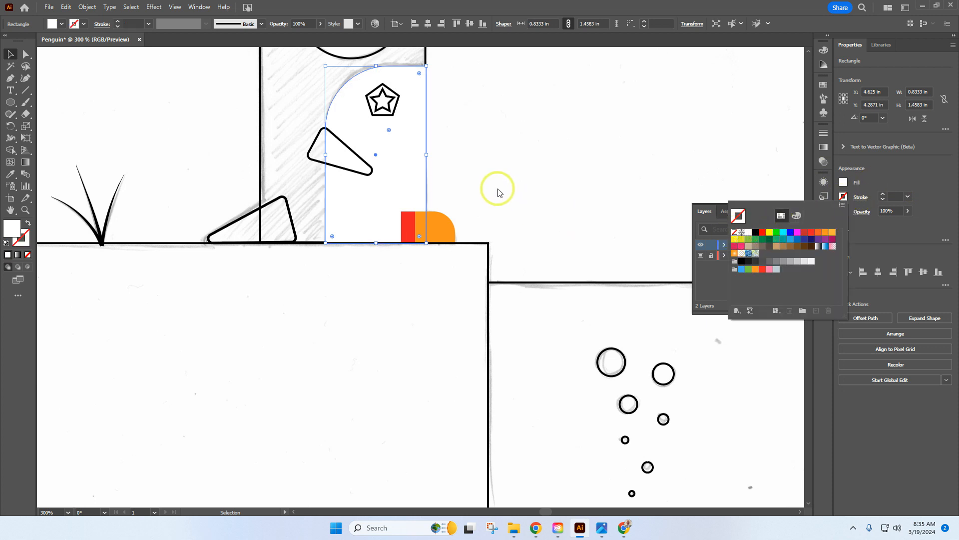
Fill the penguin's beak with black and remove its stroke colour.
scroll(458, 208, "up", 4)
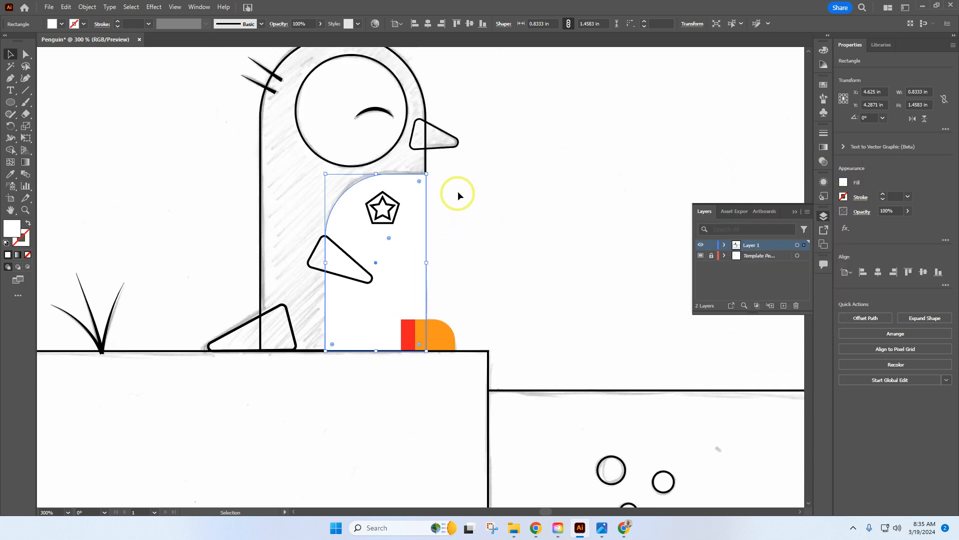
left_click(446, 149)
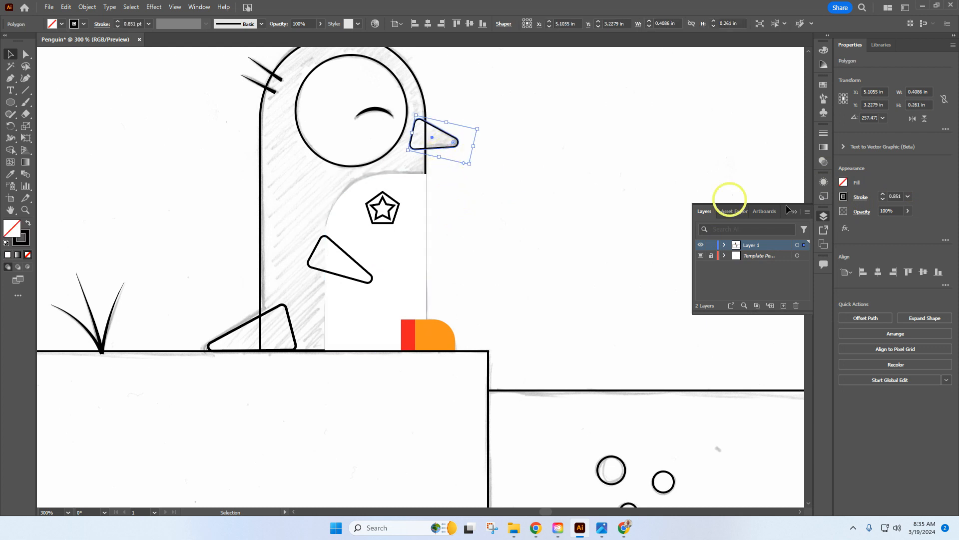
left_click(844, 183)
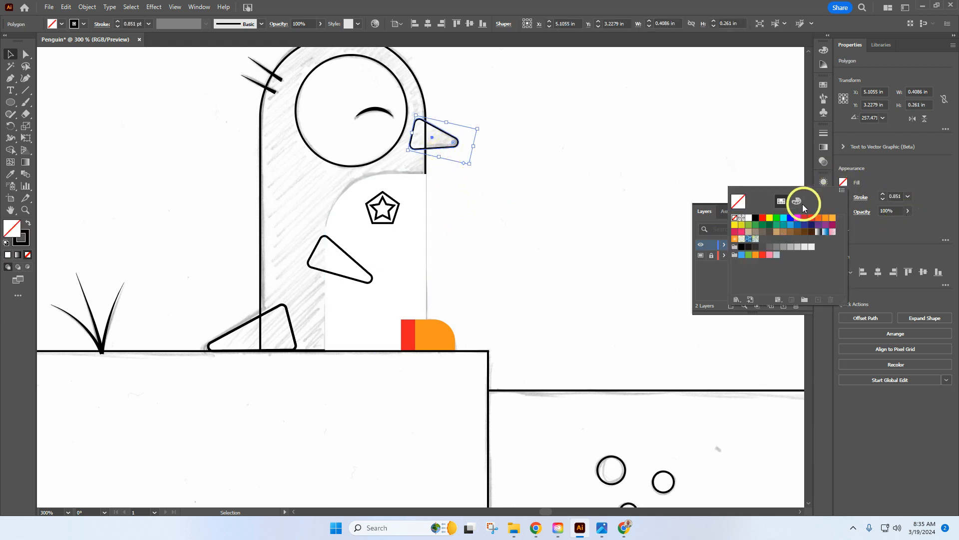
left_click(756, 222)
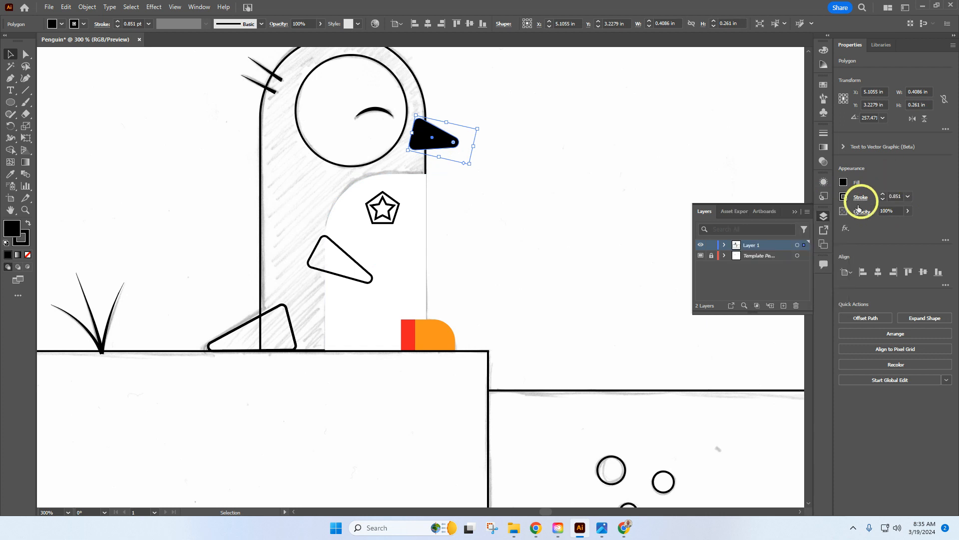
left_click(844, 198)
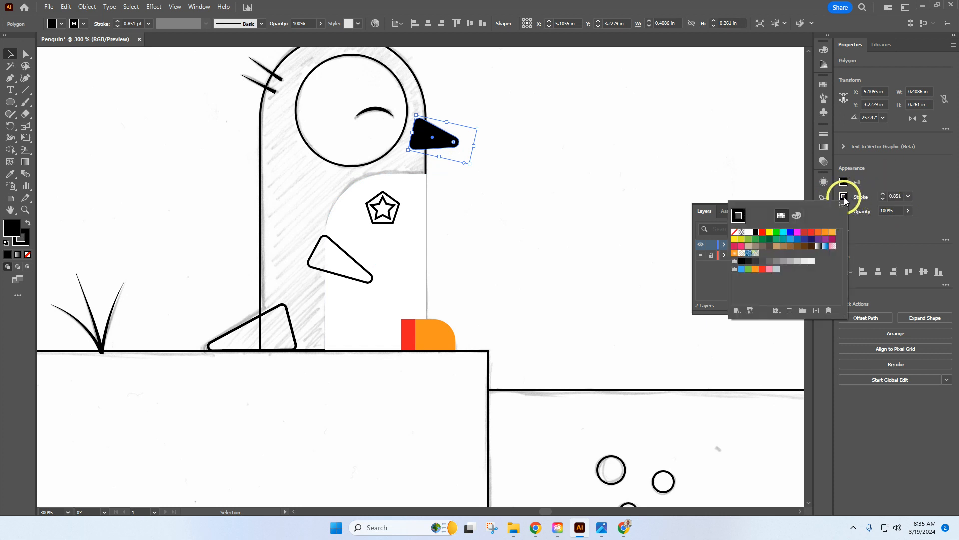
left_click(735, 233)
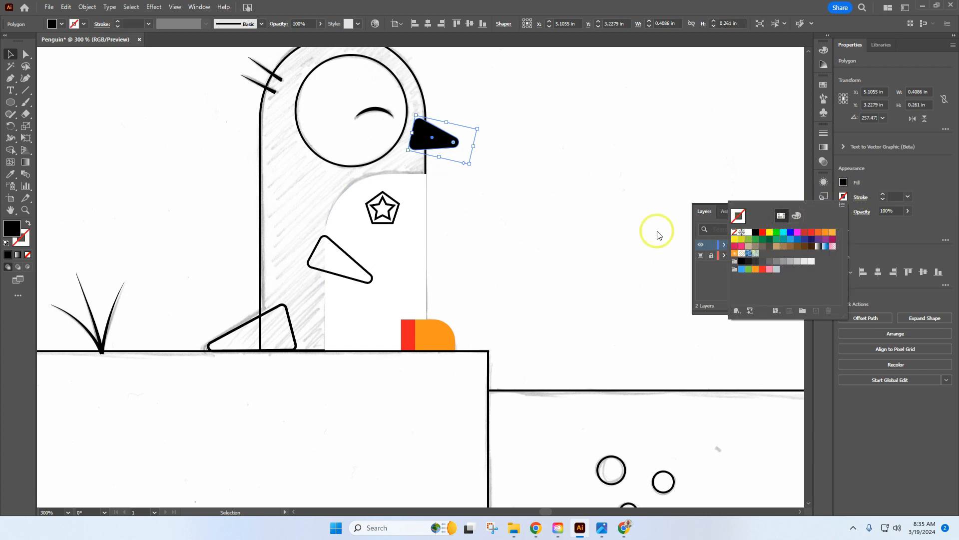
left_click(478, 186)
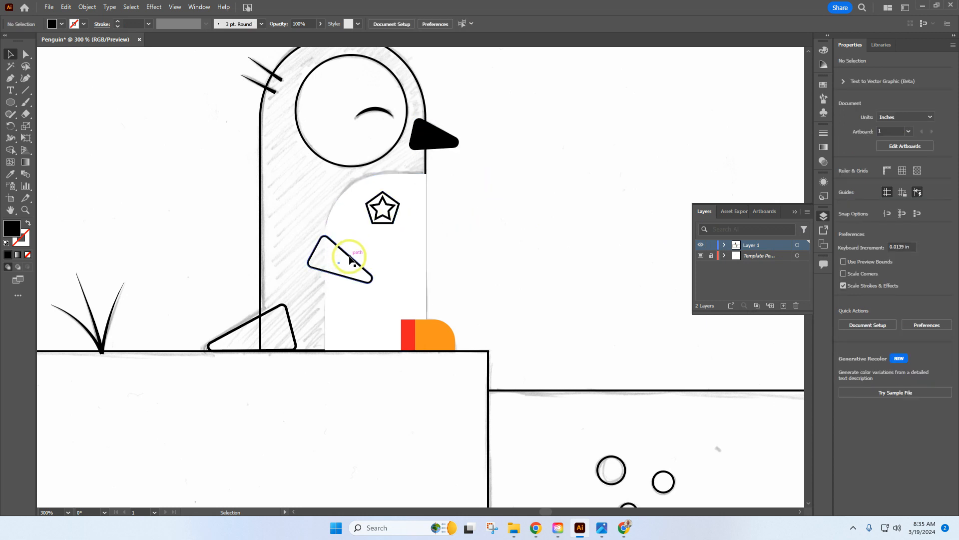
Apply the beak's black fill without stroke to the flipper and tail together using the Eyedropper.
left_click(349, 256)
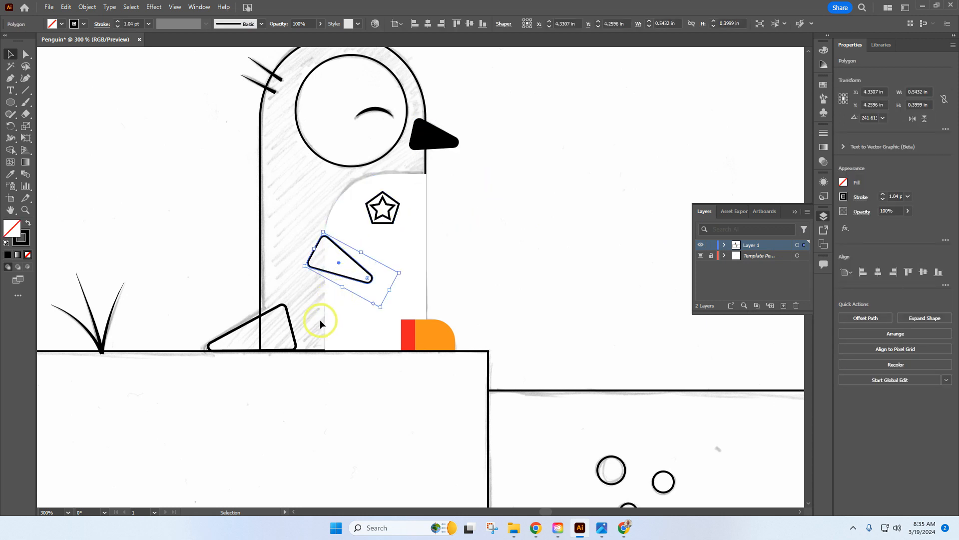
left_click(251, 320, "shift")
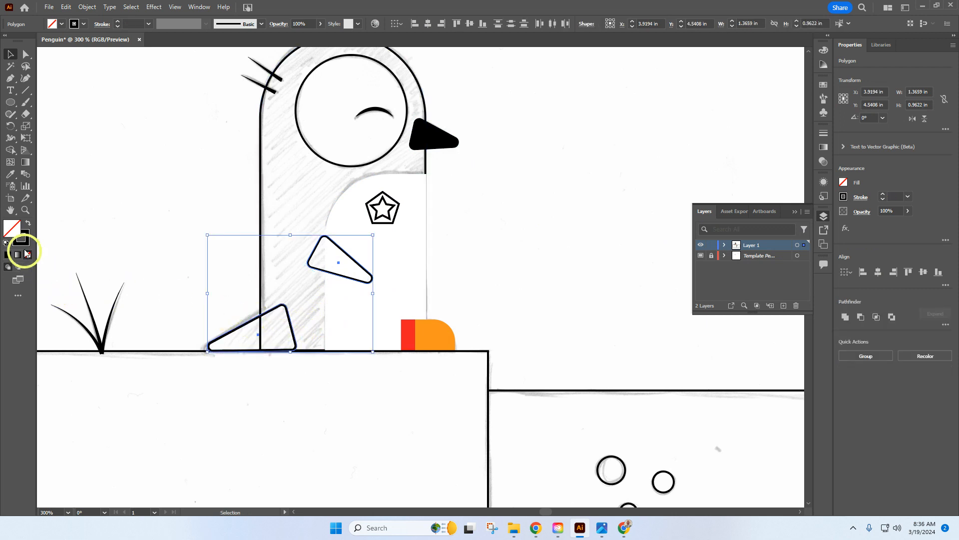
left_click(11, 174)
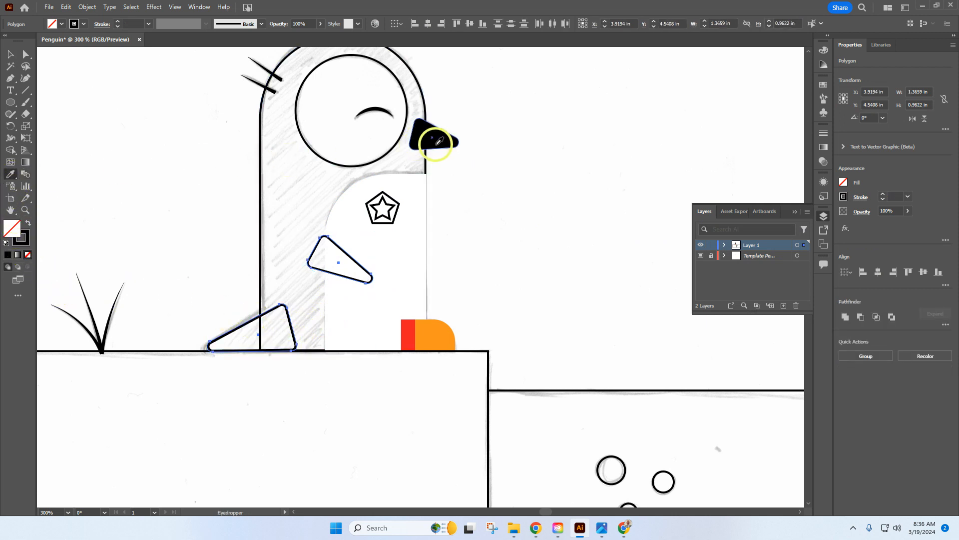
left_click(437, 140)
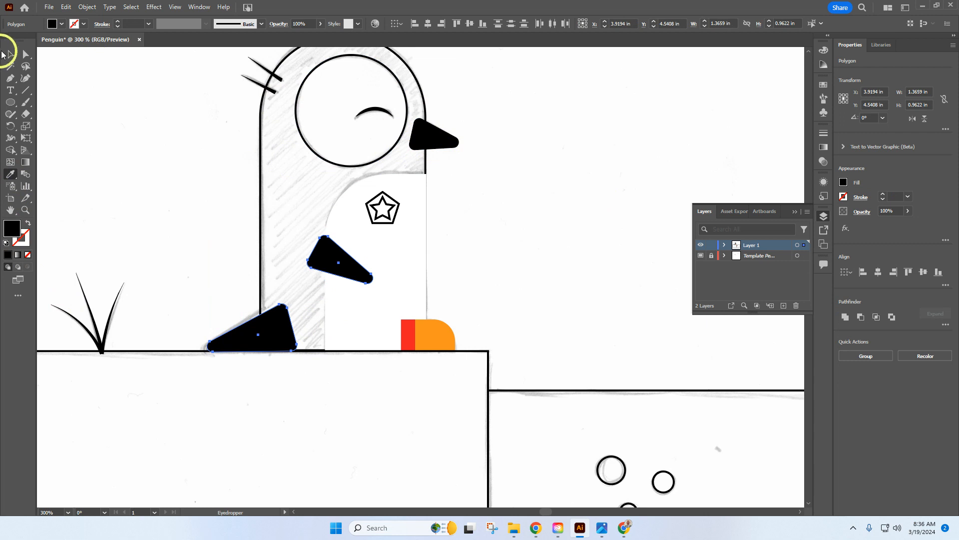
left_click(10, 53)
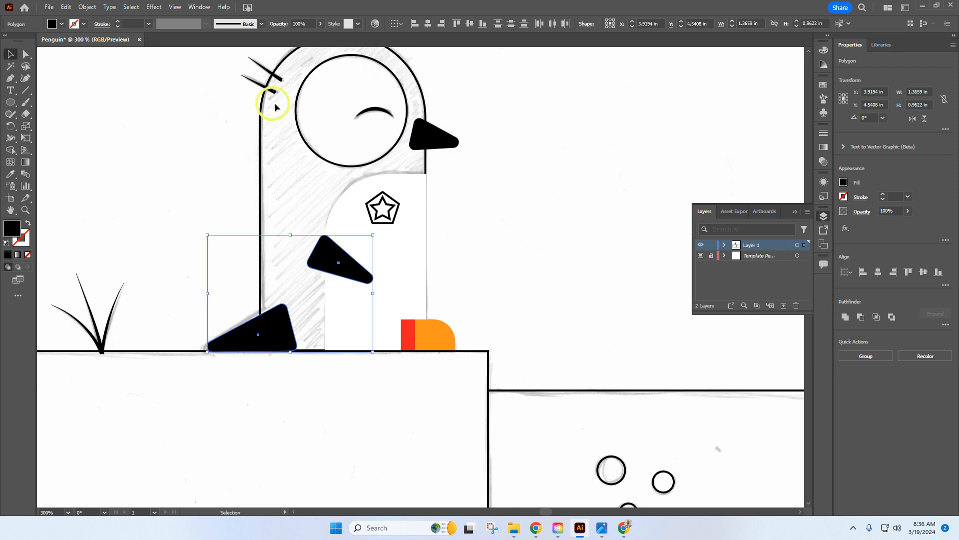
Fill the penguin's round face circle with white and remove its stroke colour.
left_click(302, 133)
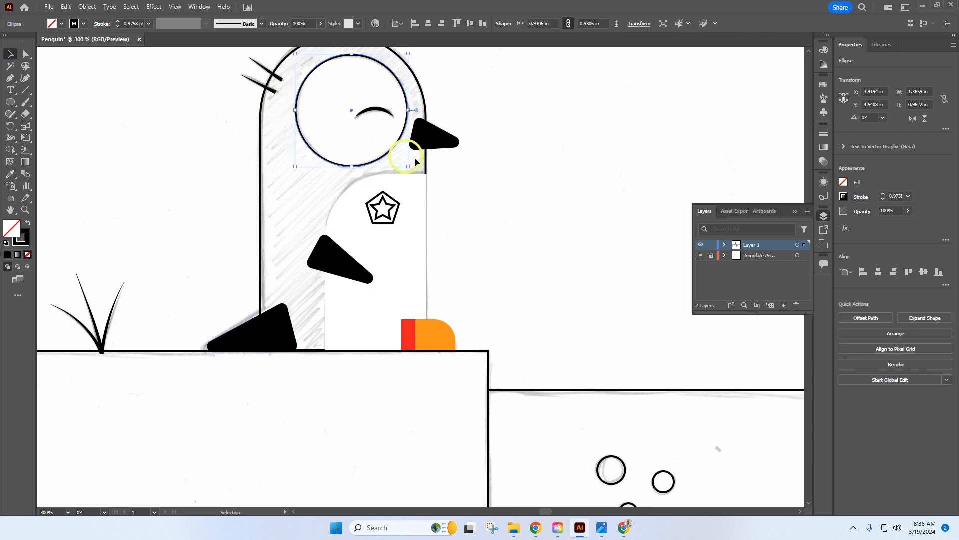
left_click(844, 182)
left_click(748, 218)
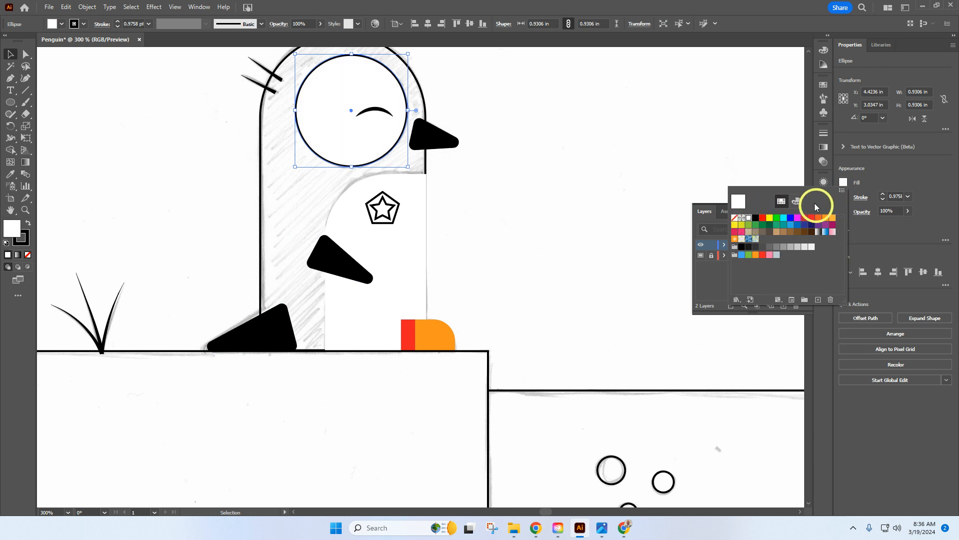
left_click(889, 183)
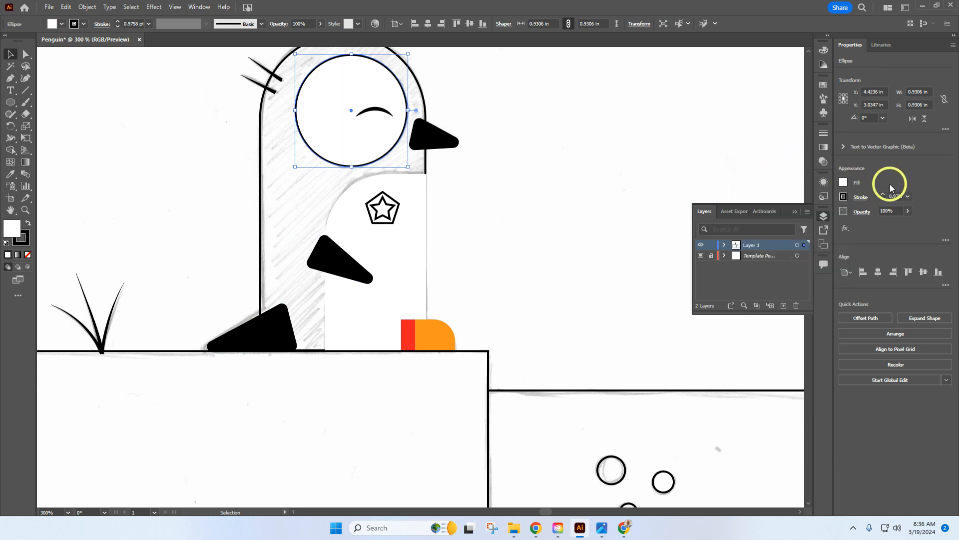
left_click(845, 198)
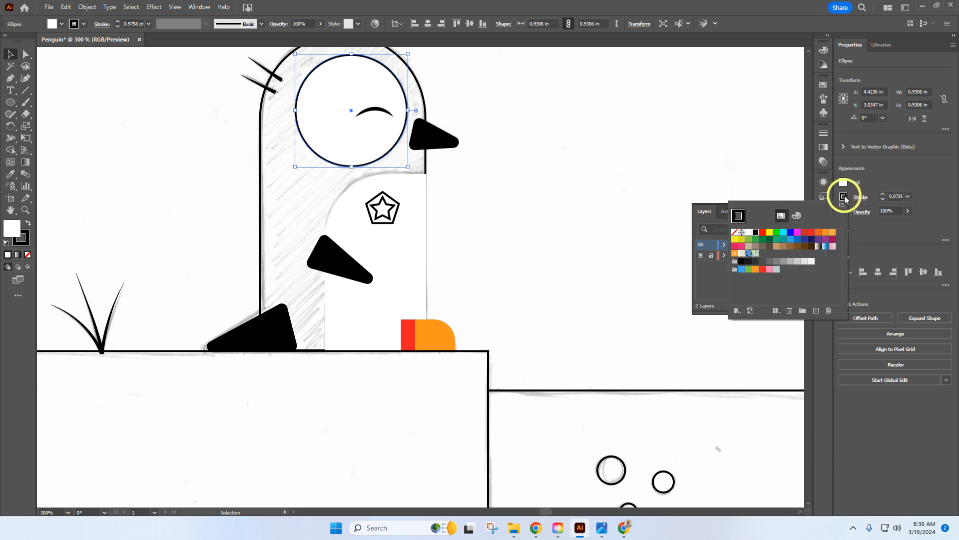
left_click(735, 233)
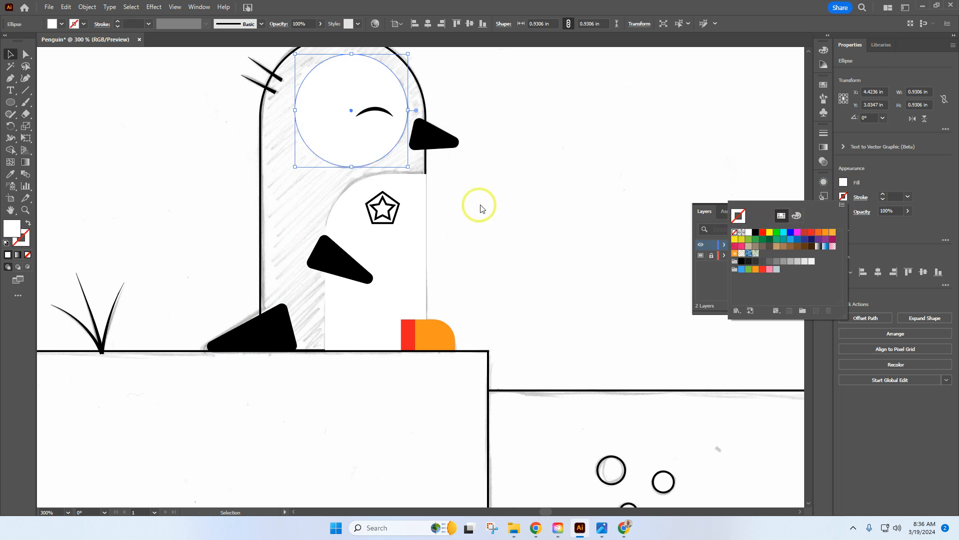
Fill the penguin's tall round-topped body shape with black and remove its stroke colour.
left_click(419, 87)
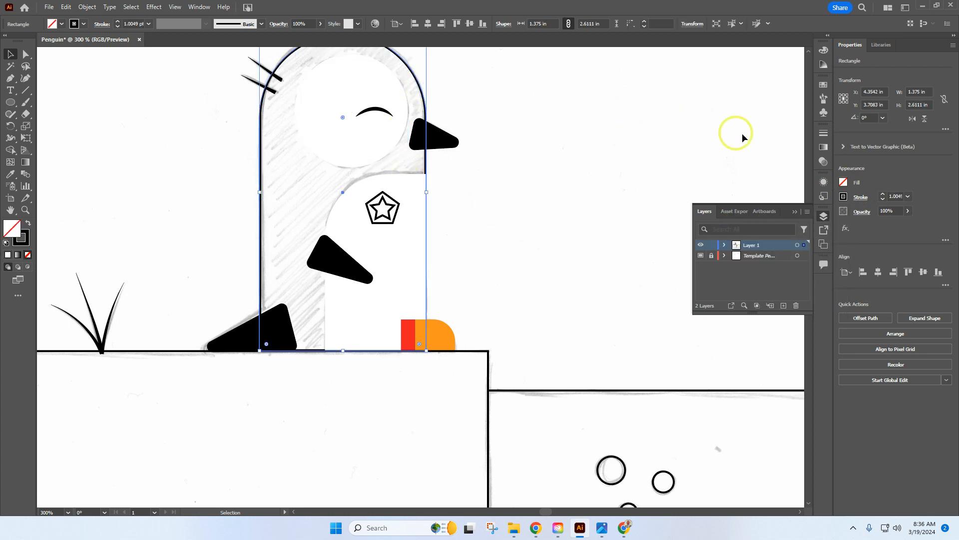
left_click(843, 182)
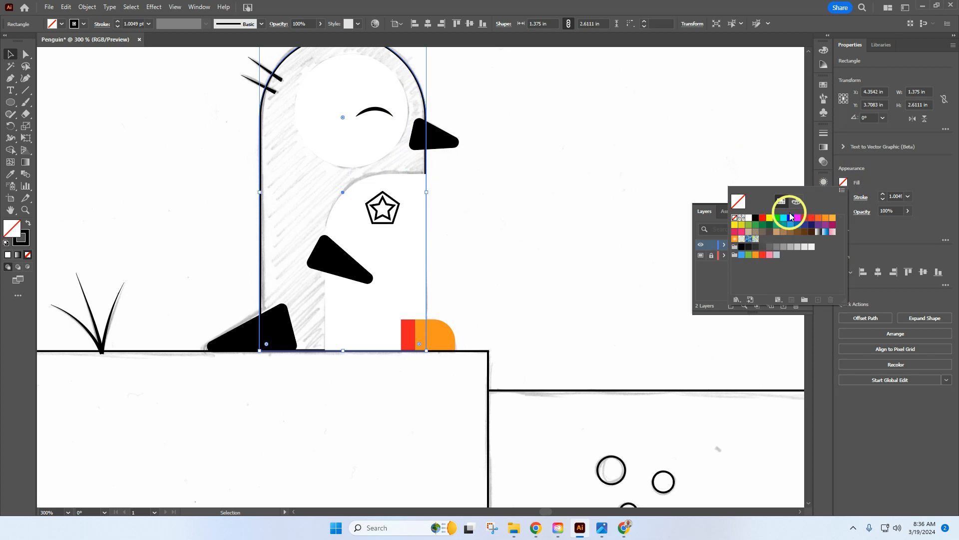
left_click(755, 217)
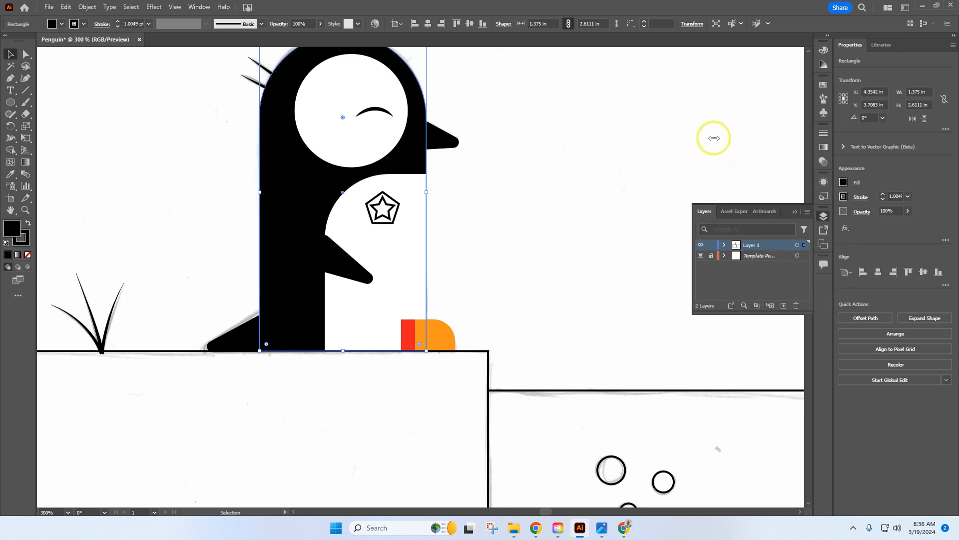
left_click(844, 197)
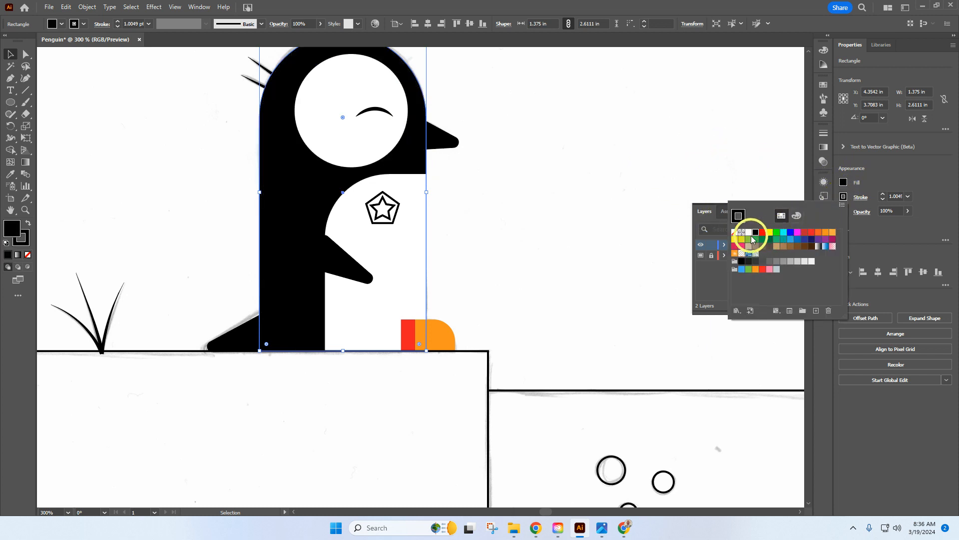
left_click(735, 232)
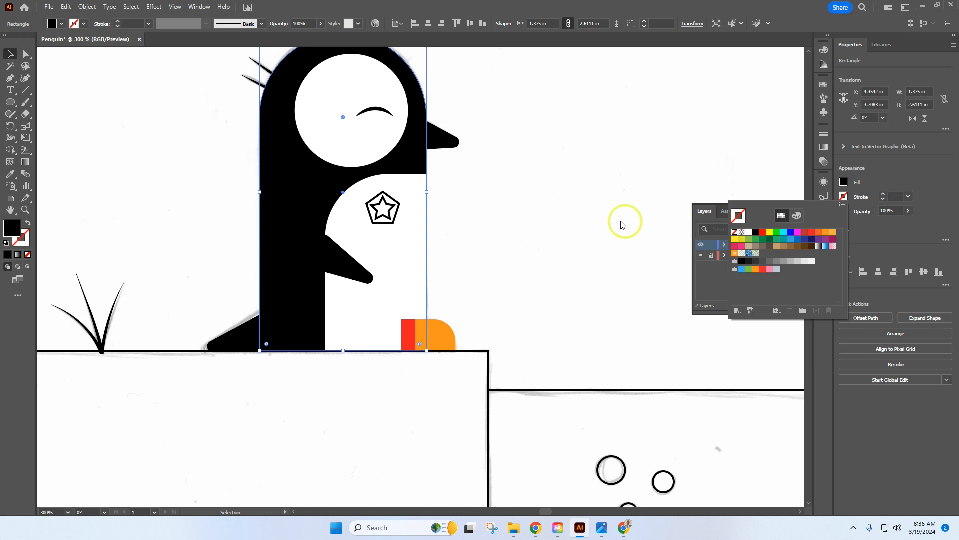
left_click(490, 242)
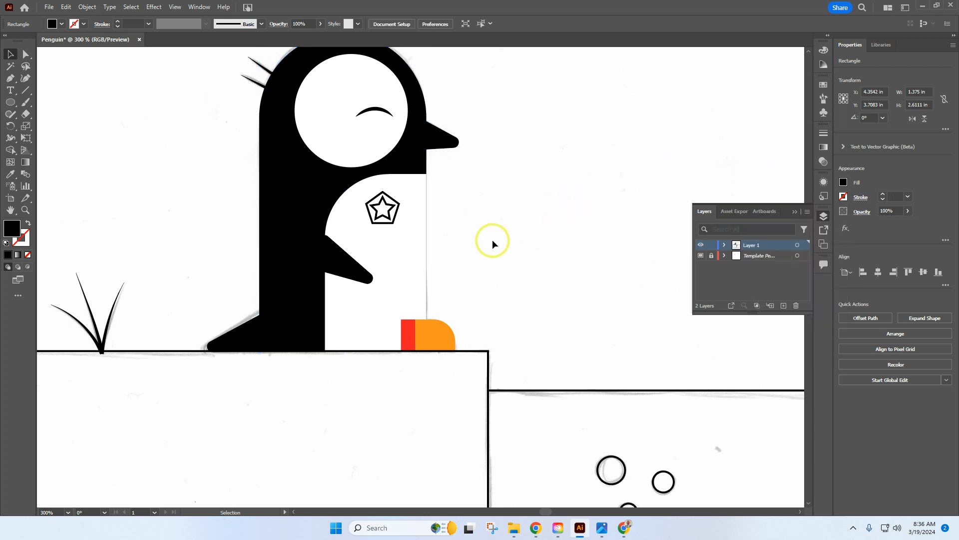
Fill the ground rectangle beneath the penguin with light grey and remove its stroke colour.
left_click(488, 375)
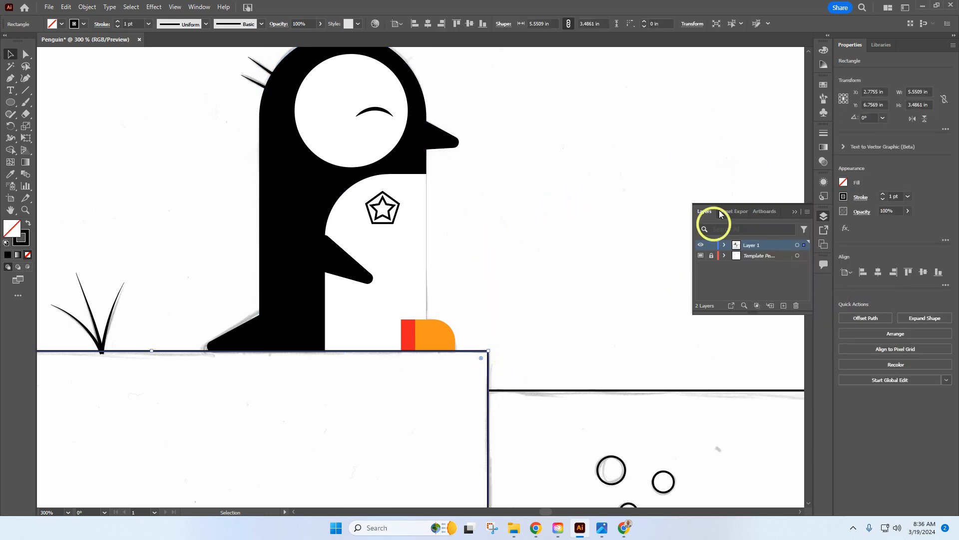
left_click(844, 183)
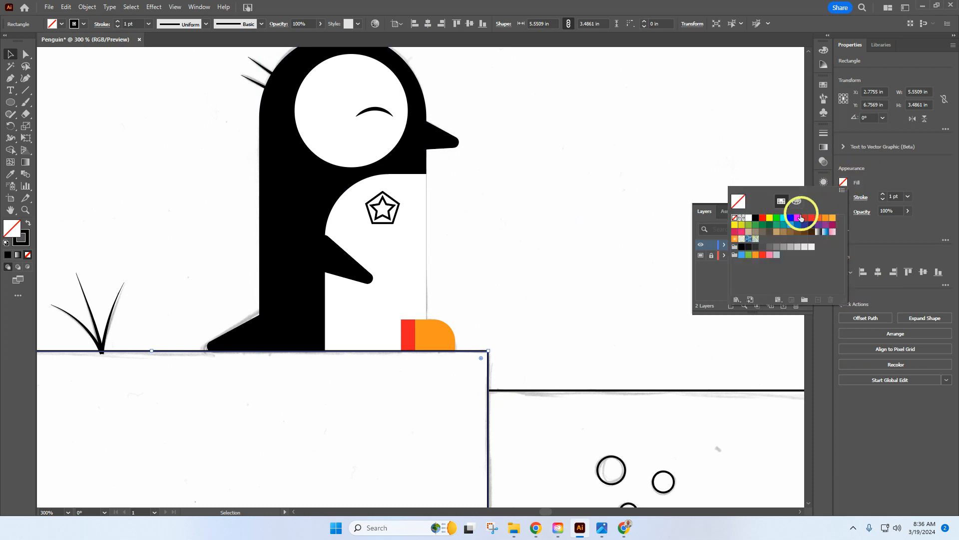
left_click(798, 248)
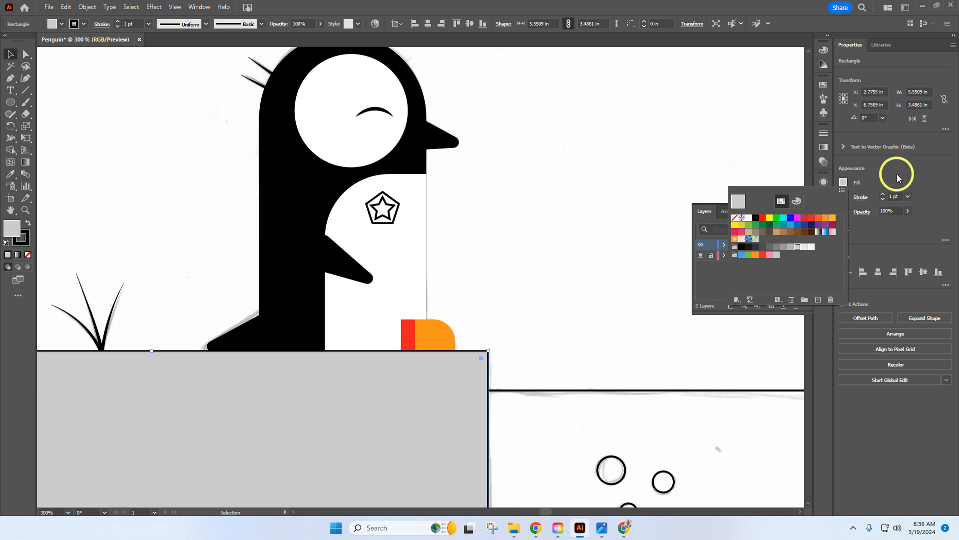
left_click(844, 196)
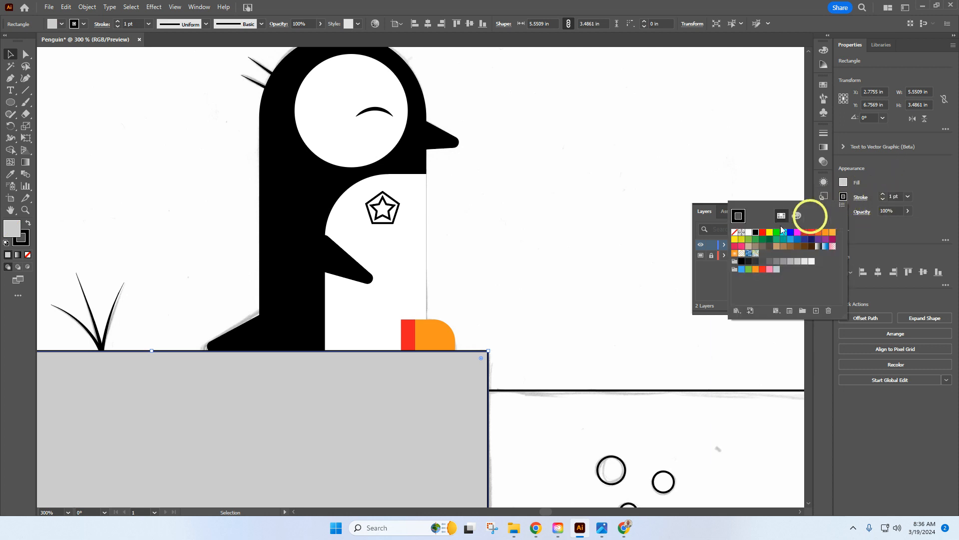
left_click(734, 232)
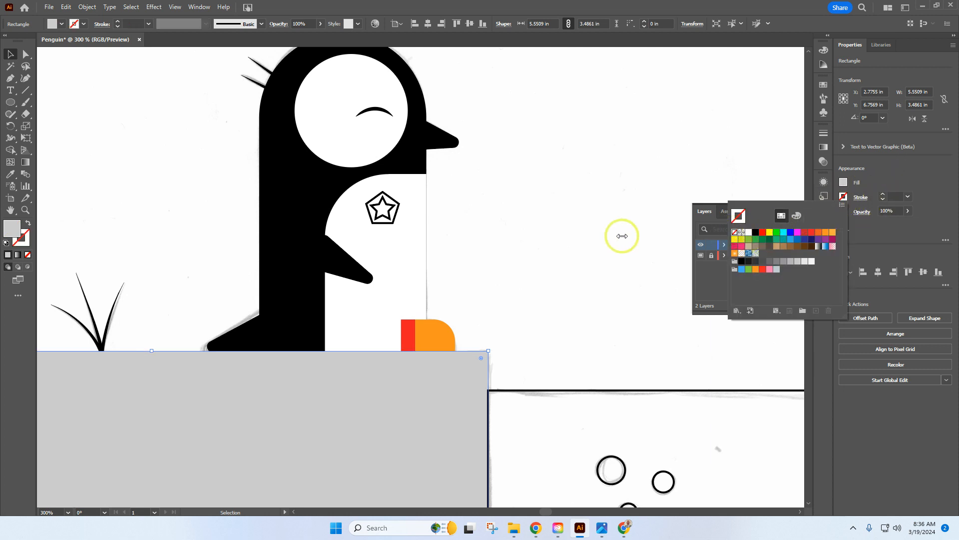
Fill the water rectangle beside the ground with bright cyan blue (#4ae3ff) and remove its stroke colour.
left_click(608, 393)
left_click(614, 394)
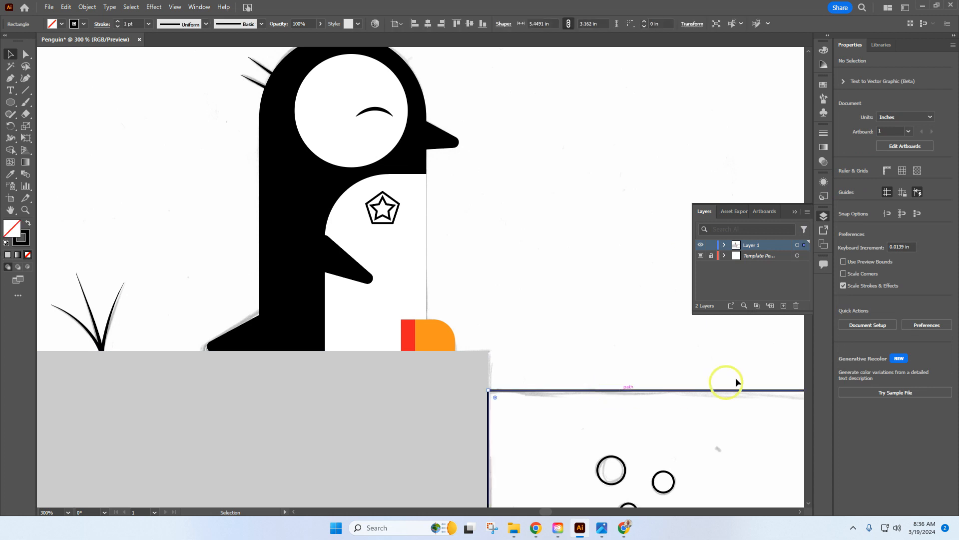
left_click(844, 184)
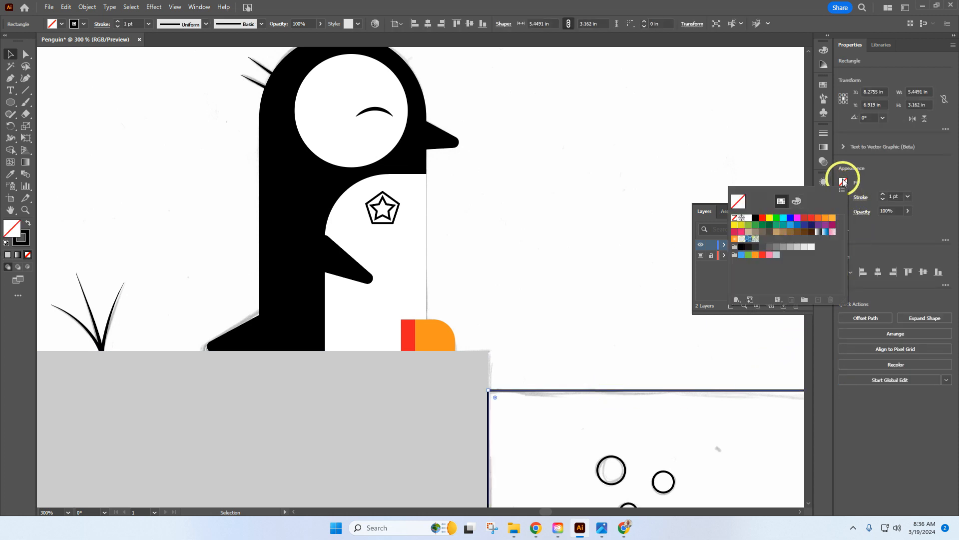
left_click(796, 202)
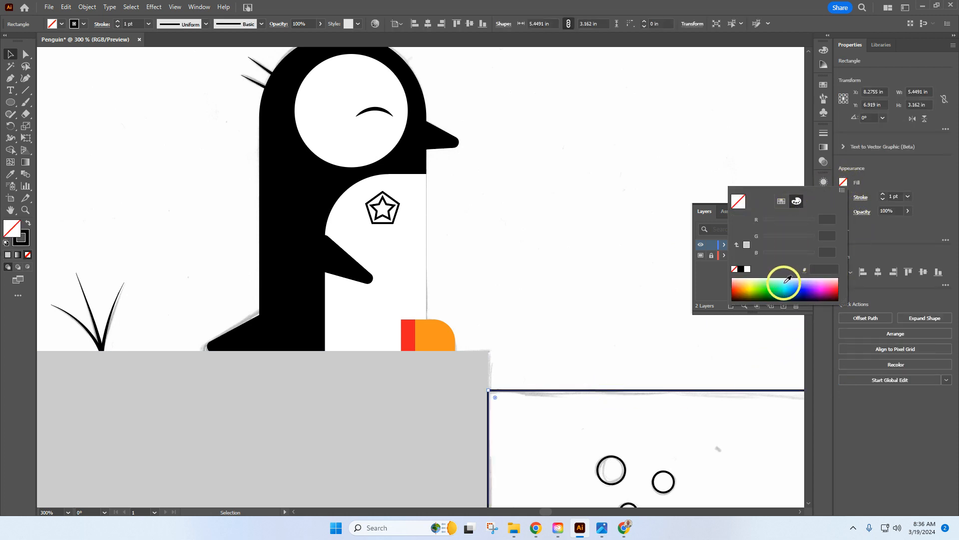
left_click(789, 281)
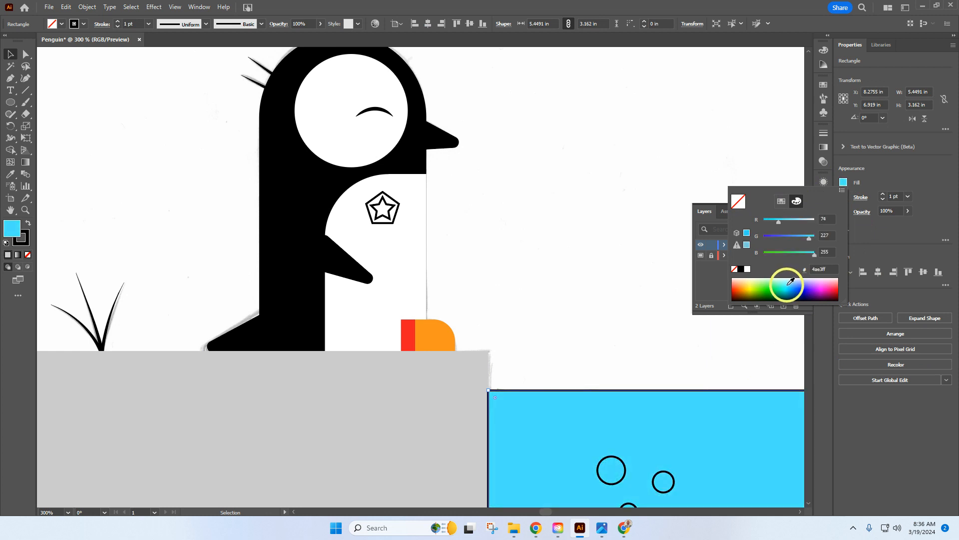
left_click(883, 179)
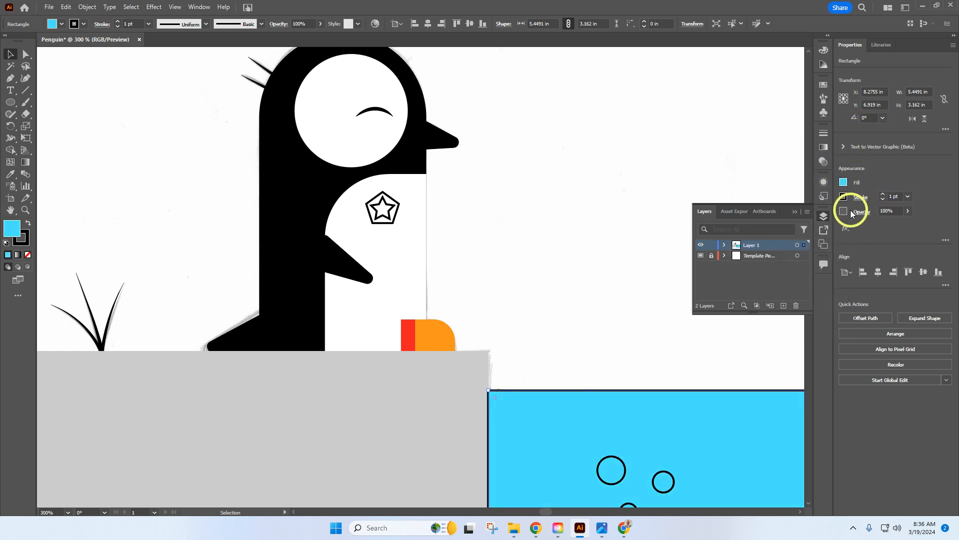
left_click(844, 198)
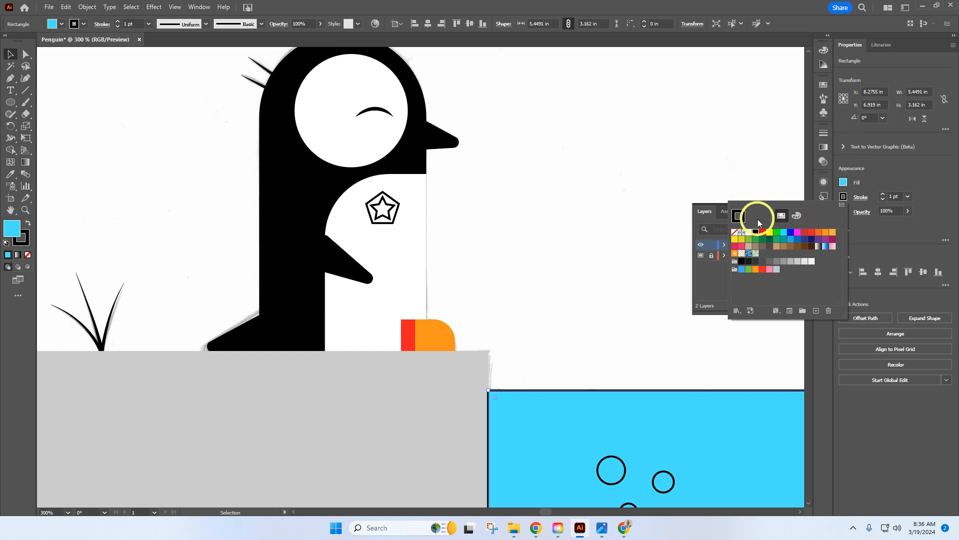
left_click(734, 232)
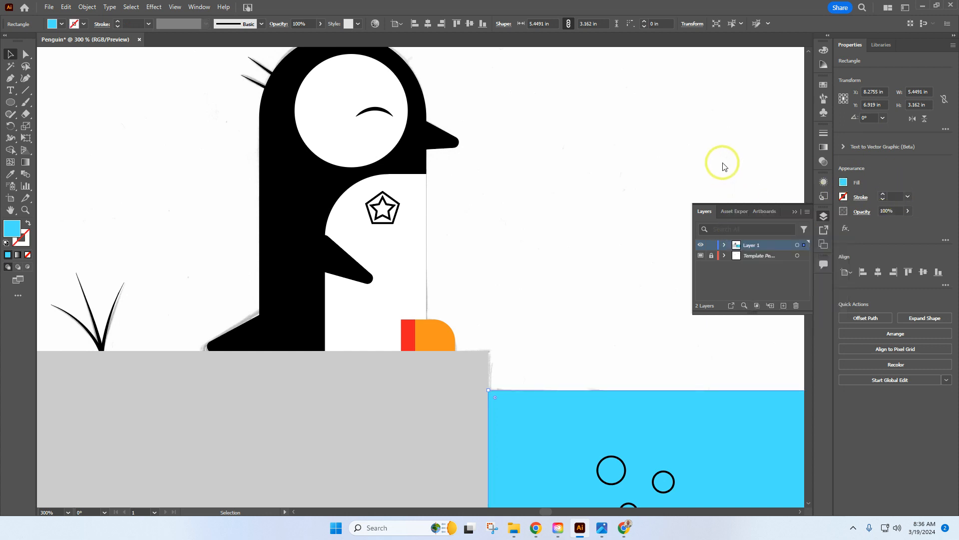
Fill all the bubble circles in the water with white and remove their stroke colour, leaving the water rectangle out of the selection.
scroll(582, 359, "down", 5)
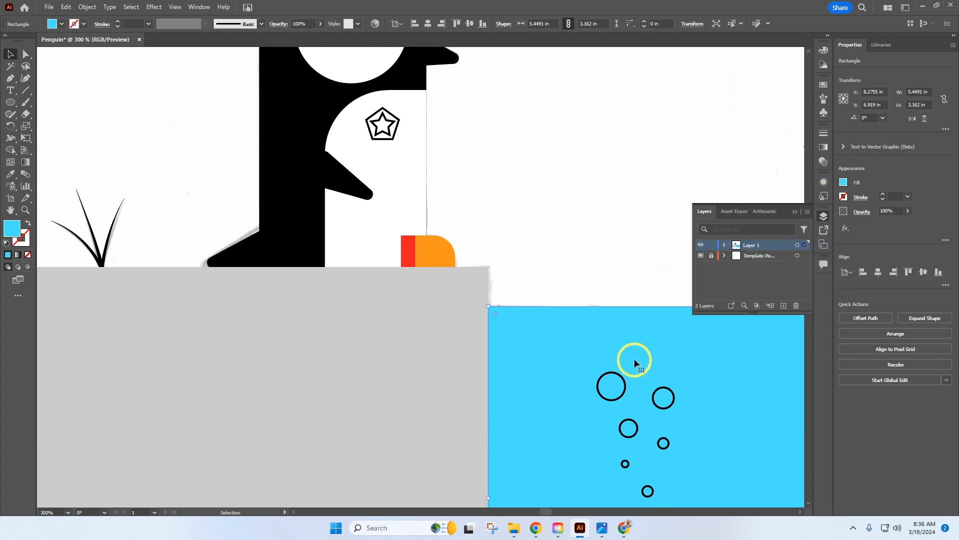
scroll(593, 307, "down", 1)
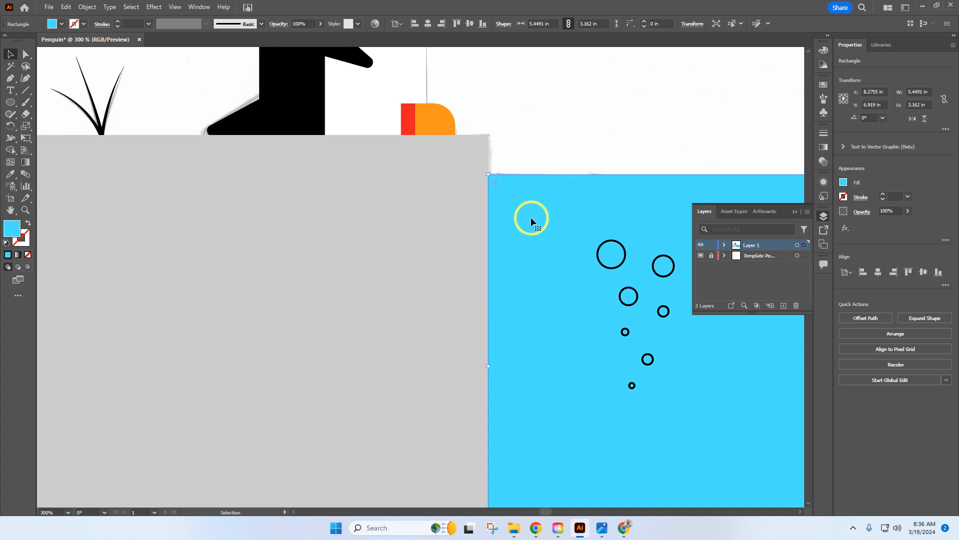
left_click(563, 111)
left_click_drag(556, 89, 712, 478)
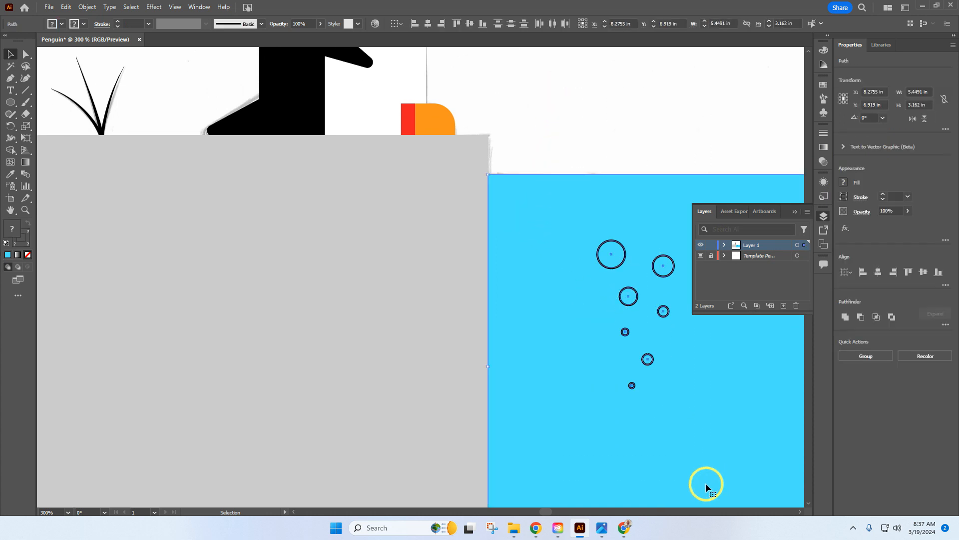
left_click(536, 238, "shift")
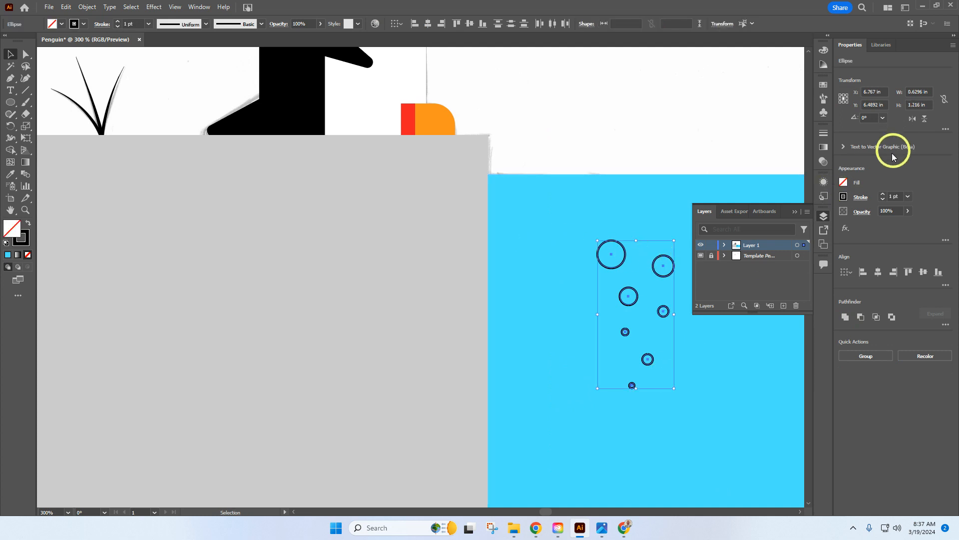
left_click(843, 182)
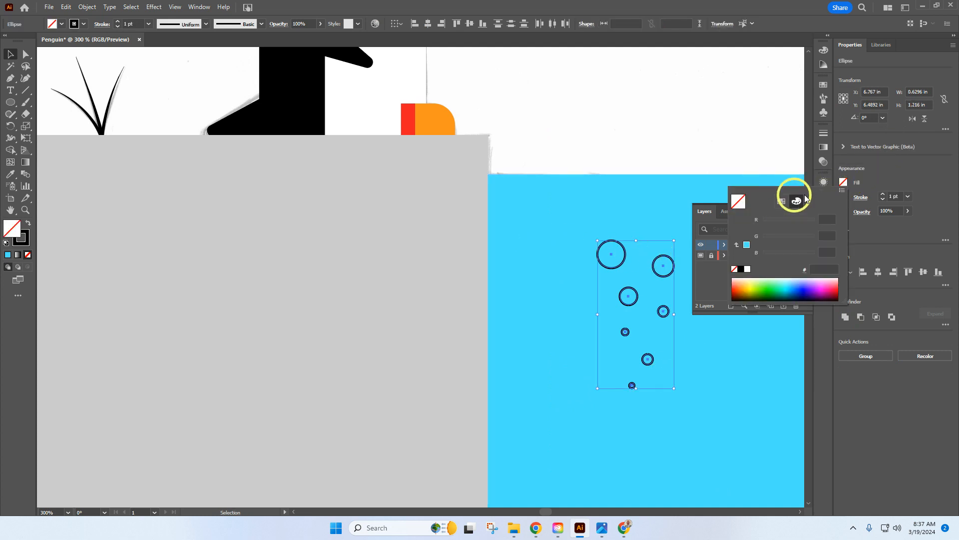
left_click(782, 201)
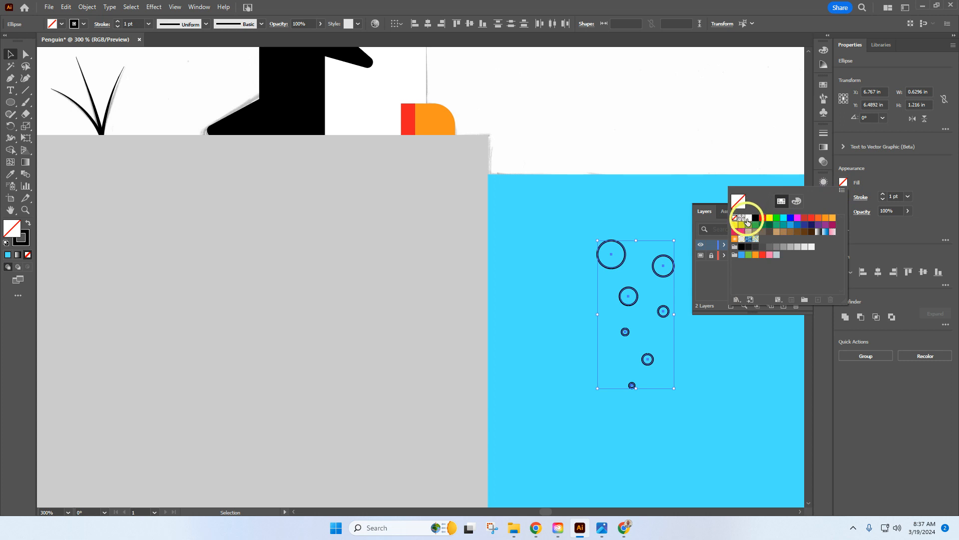
left_click(748, 218)
left_click(882, 178)
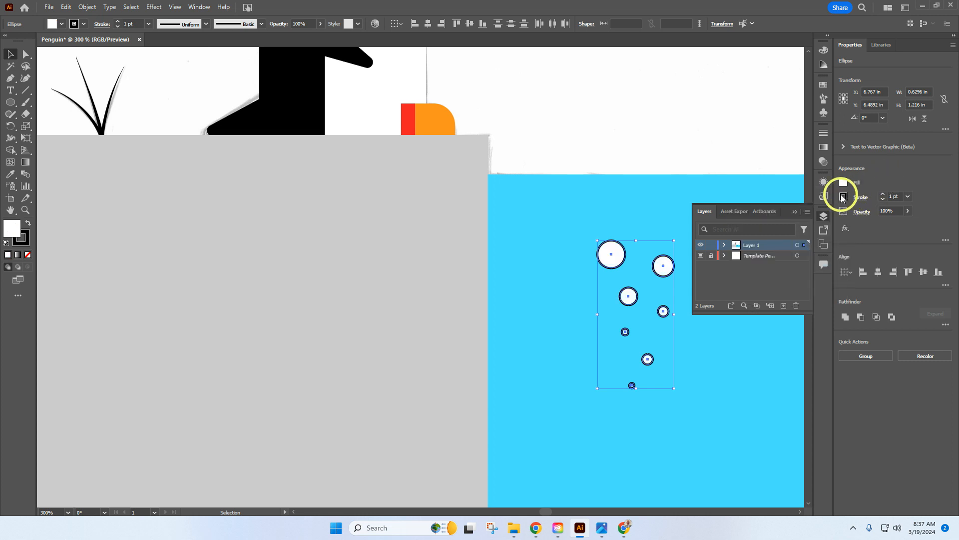
left_click(843, 197)
left_click(734, 232)
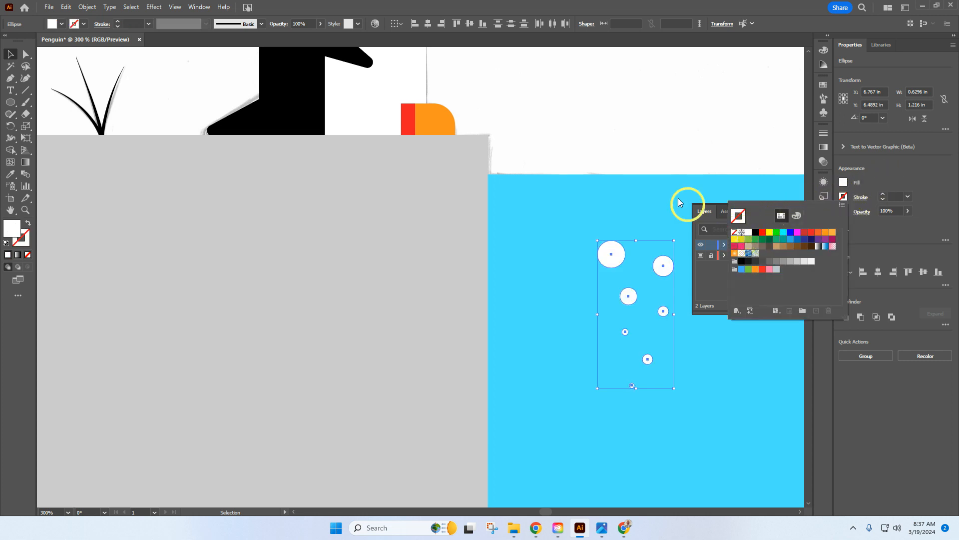
left_click(643, 136)
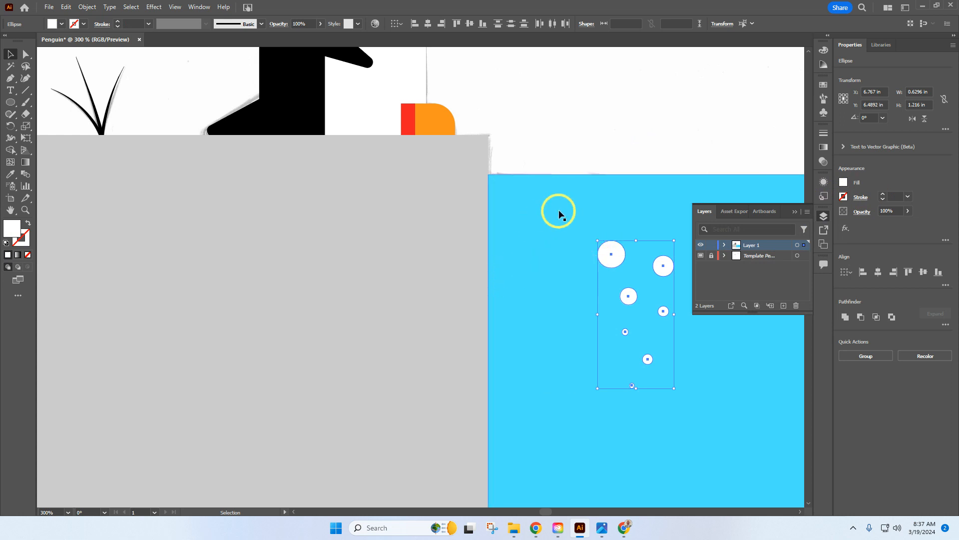
Isolate the badge group on the penguin's belly, fill its pentagon with black and make the pentagon's stroke white.
scroll(563, 253, "up", 5)
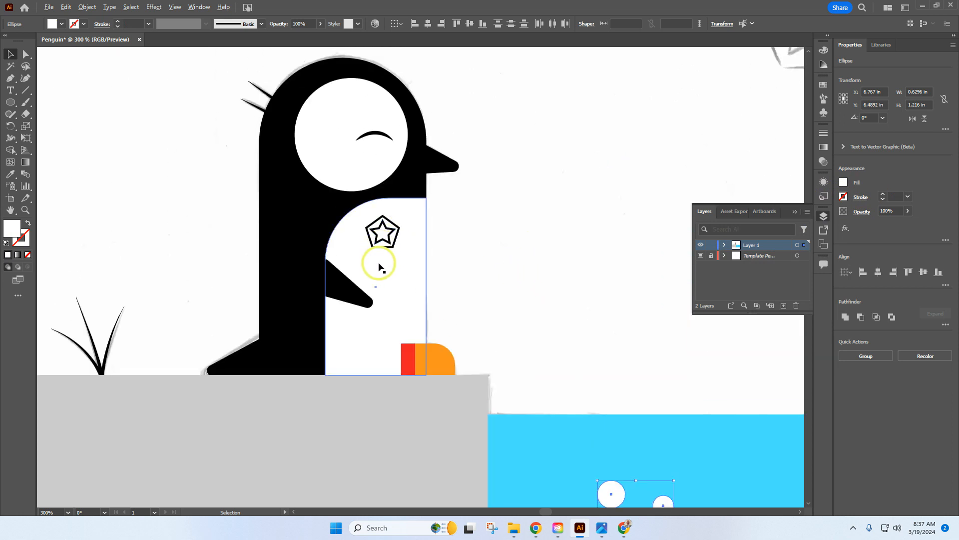
scroll(379, 267, "up", 4)
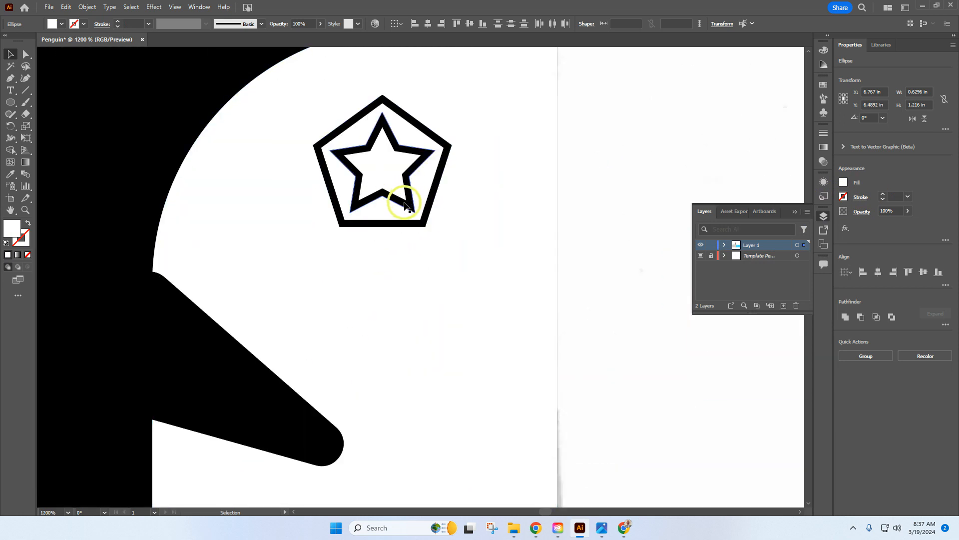
double_click(403, 204)
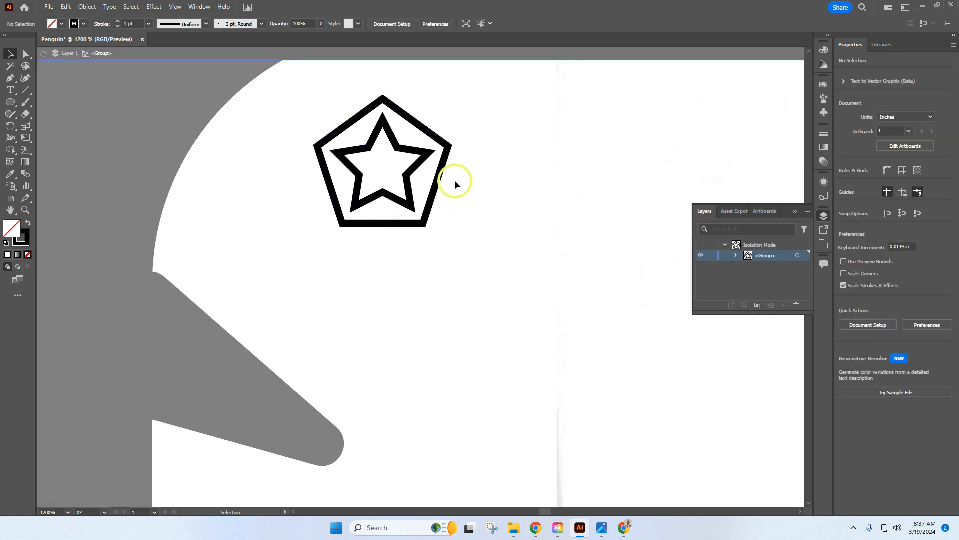
left_click(433, 190)
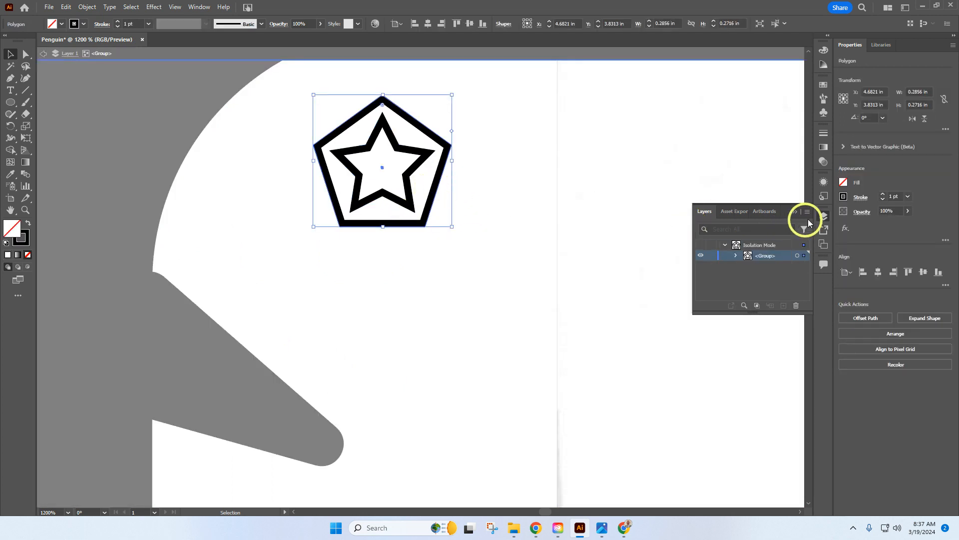
left_click(843, 183)
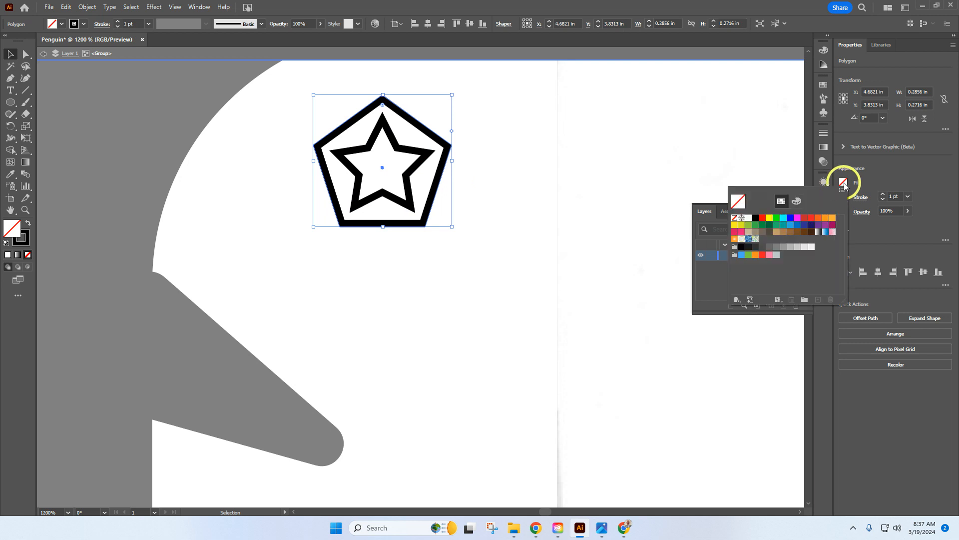
left_click(756, 218)
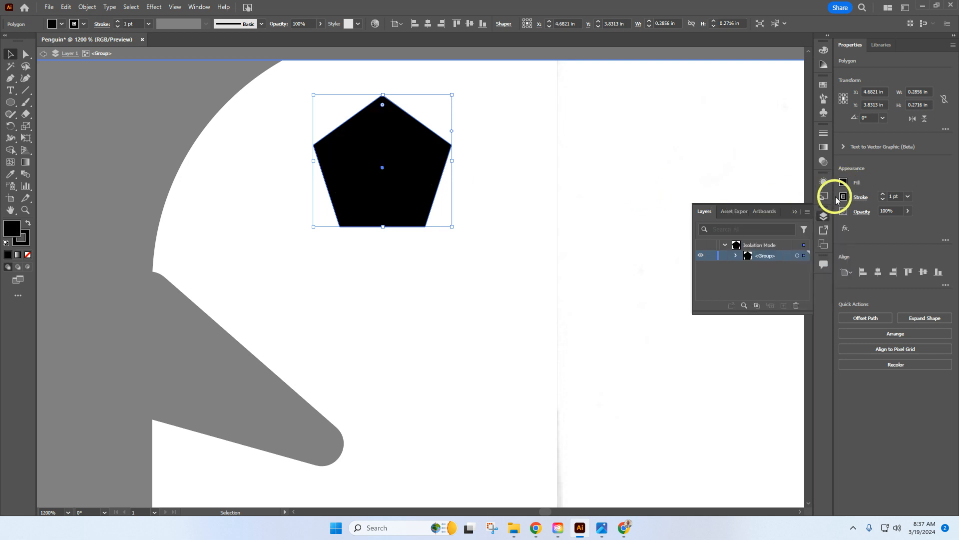
left_click(843, 197)
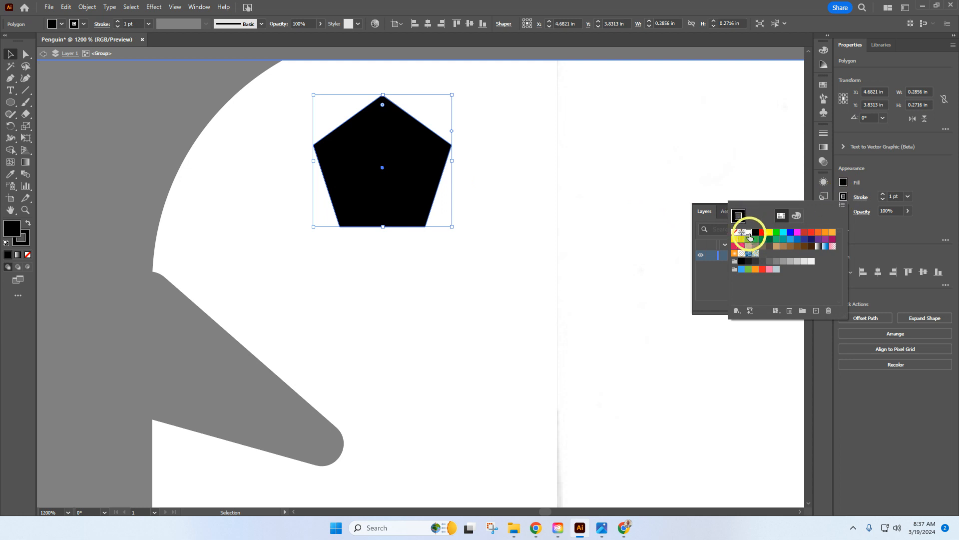
left_click(750, 233)
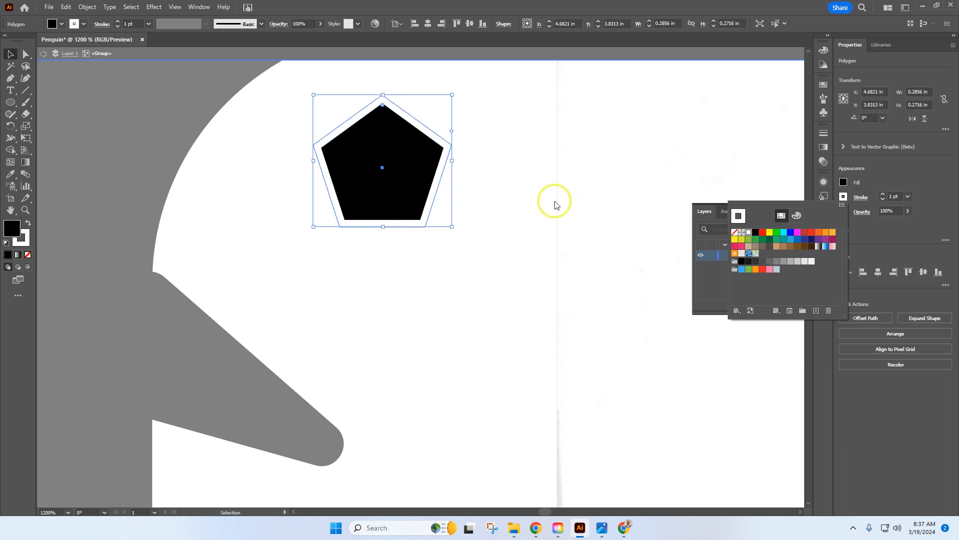
Fill the star inside the pentagon with white, remove its stroke colour and leave the badge group's isolation.
left_click(411, 179)
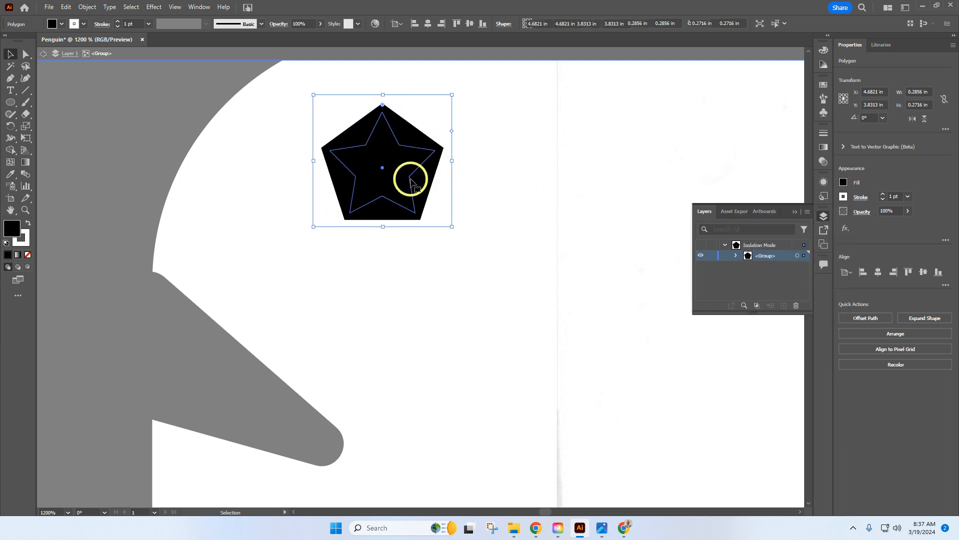
left_click(845, 183)
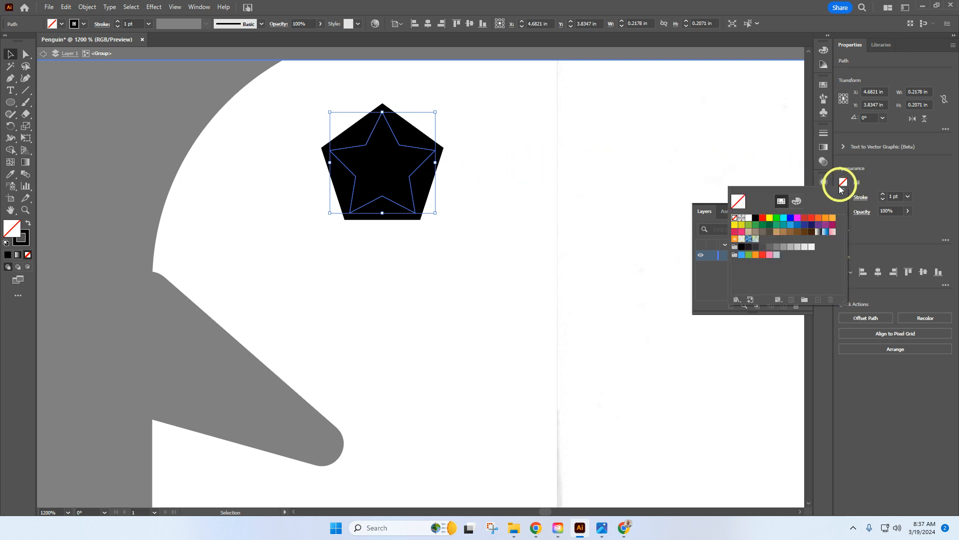
left_click(750, 218)
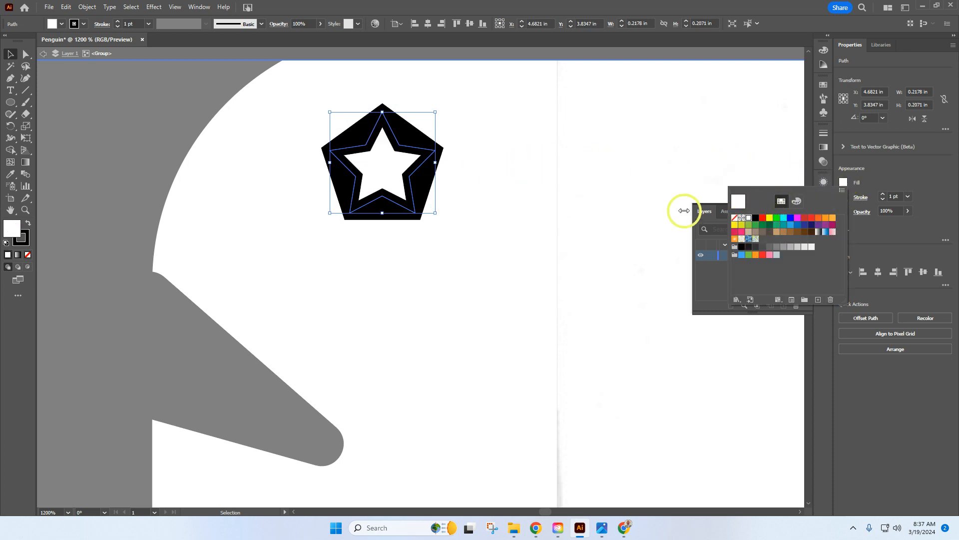
key("Escape")
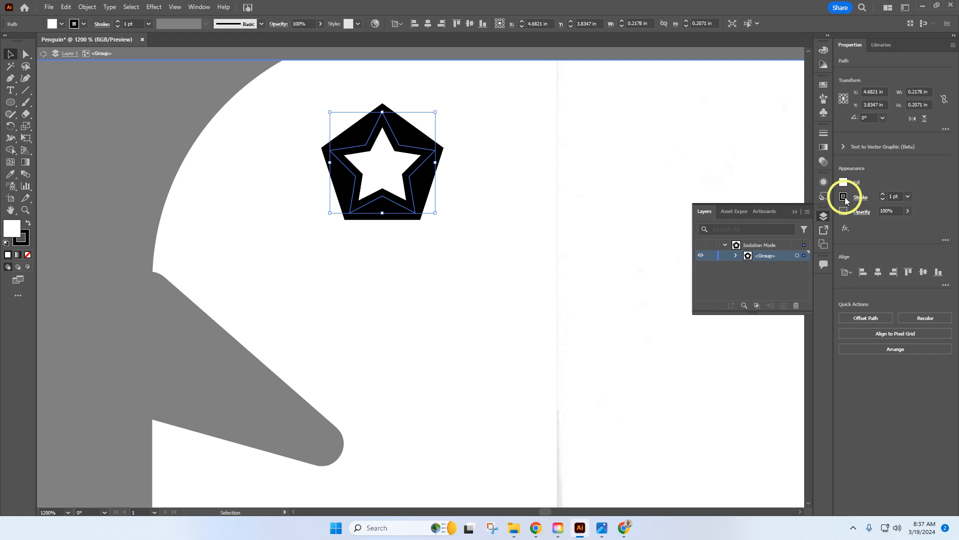
left_click(844, 196)
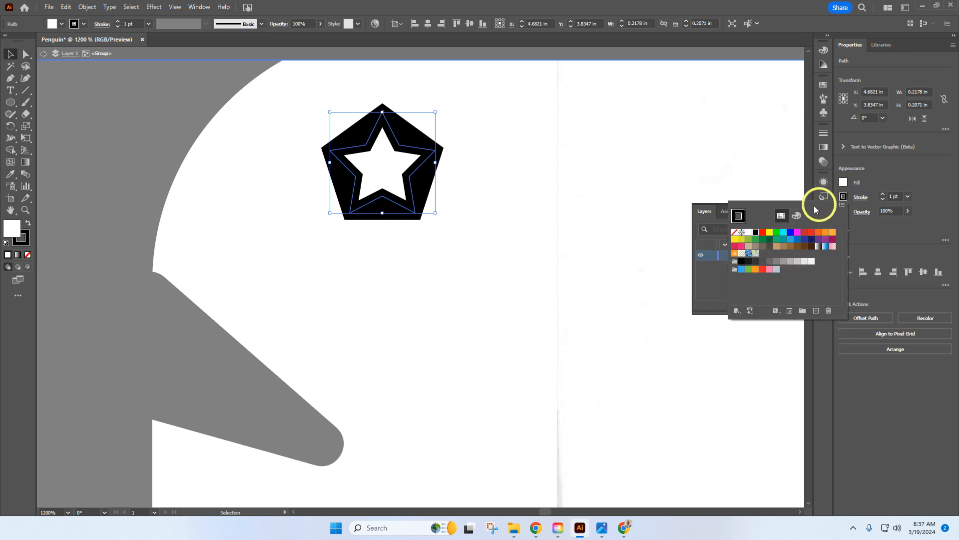
left_click(735, 233)
key("Escape")
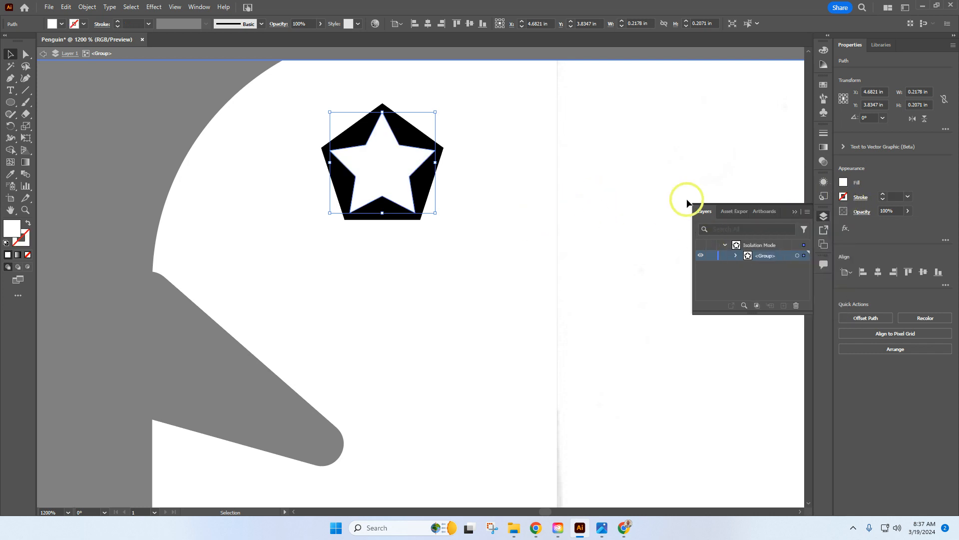
left_click(541, 220)
double_click(602, 209)
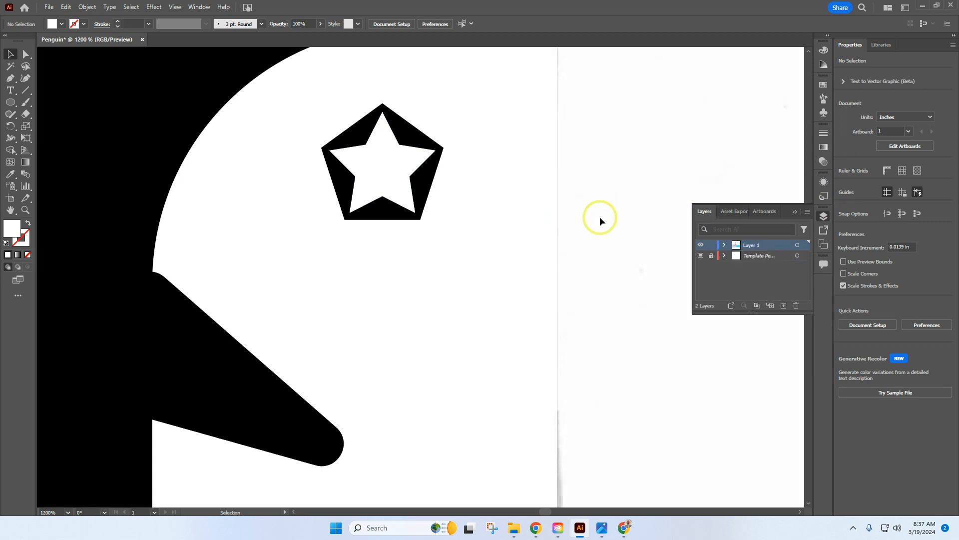
Bring the red foot shape to the front so it overlaps the orange foot, then deselect it.
scroll(467, 245, "down", 1)
scroll(467, 245, "down", 2)
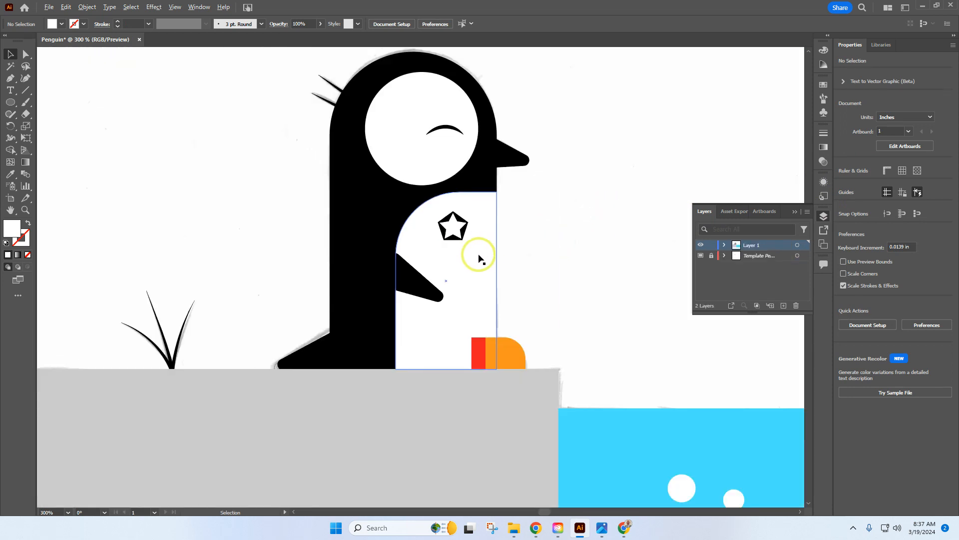
scroll(462, 250, "up", 2)
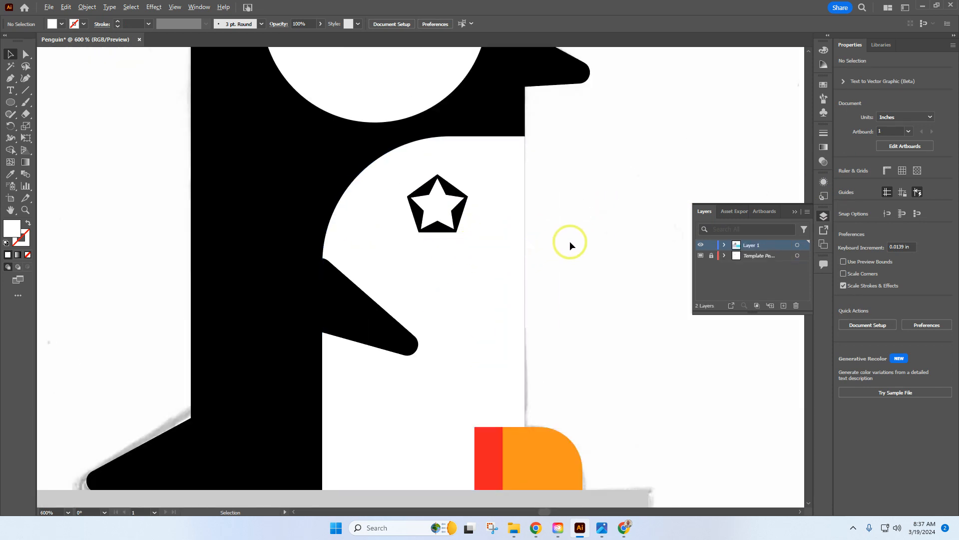
scroll(570, 241, "down", 2)
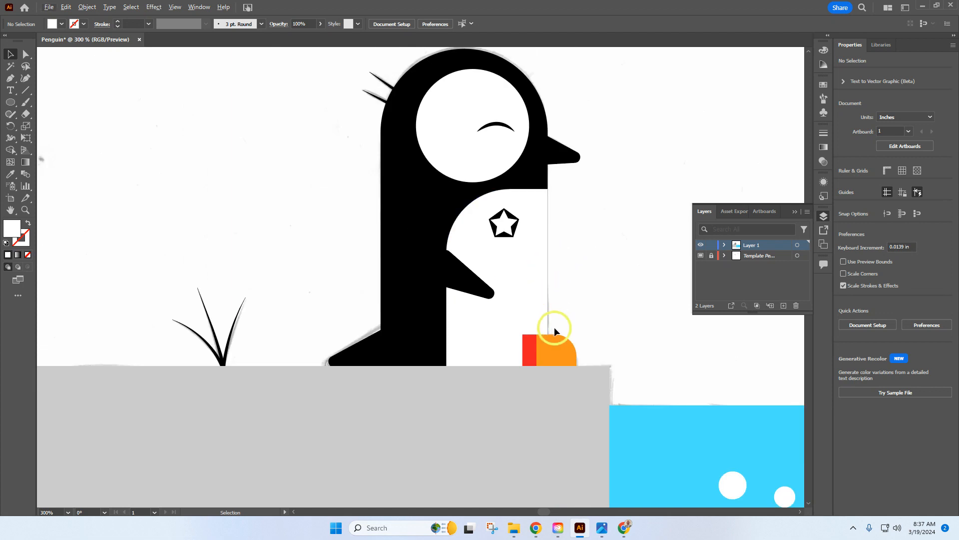
left_click(527, 351)
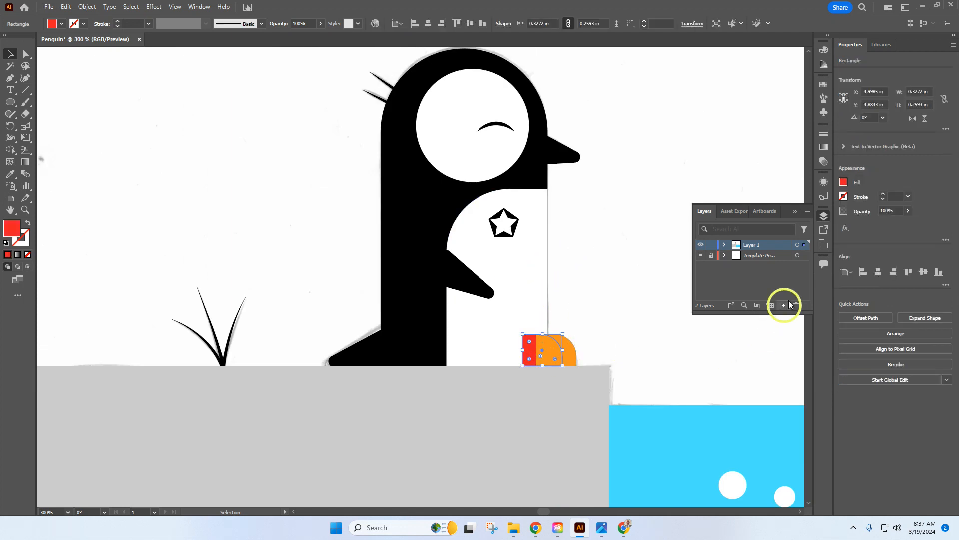
left_click(893, 334)
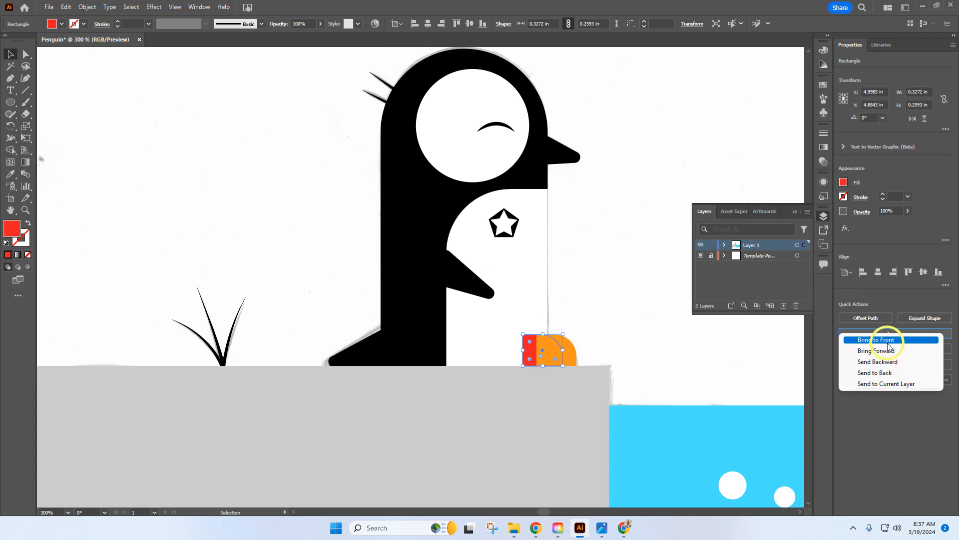
left_click(888, 344)
left_click(642, 336)
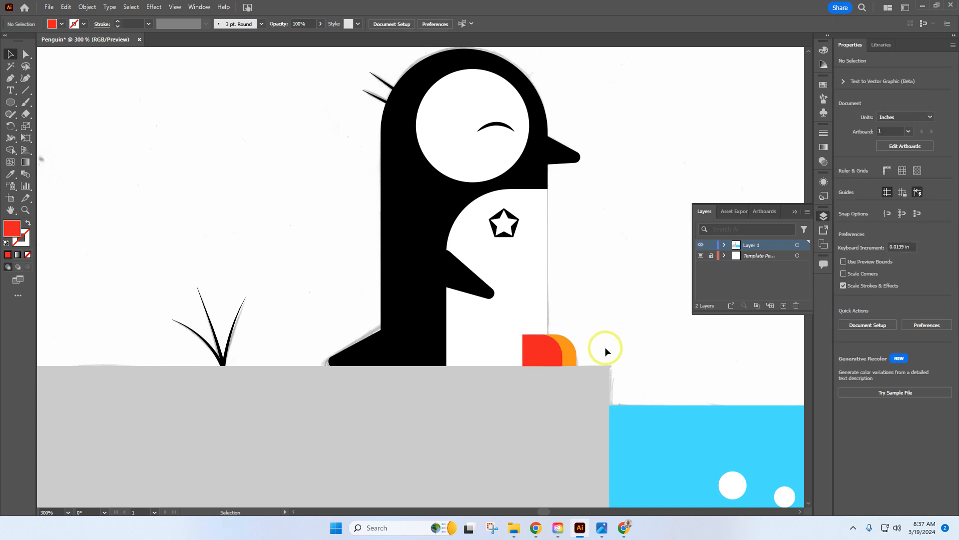
Hide the layer list and save the illustration on the computer as Penguin.ai in Downloads, in Illustrator 2020 format.
scroll(566, 314, "down", 4)
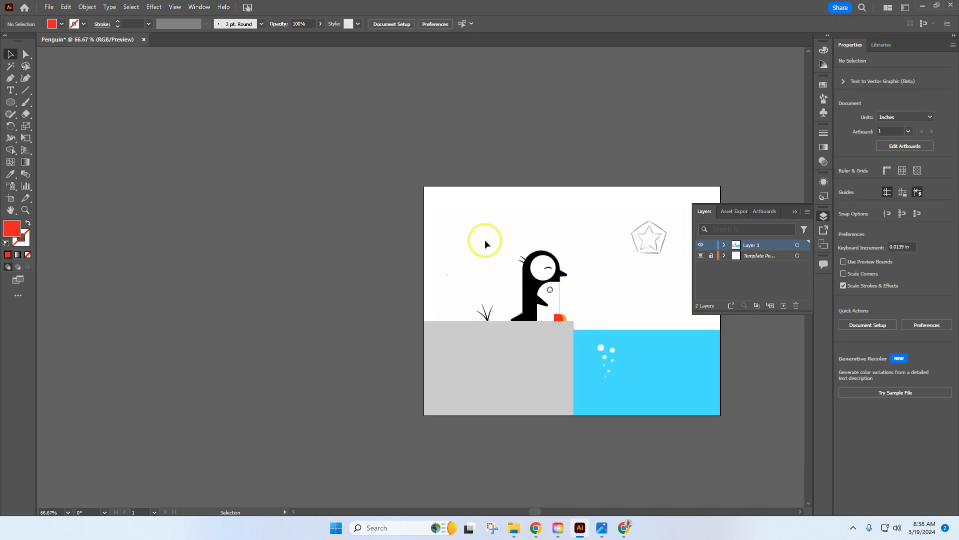
left_click(823, 216)
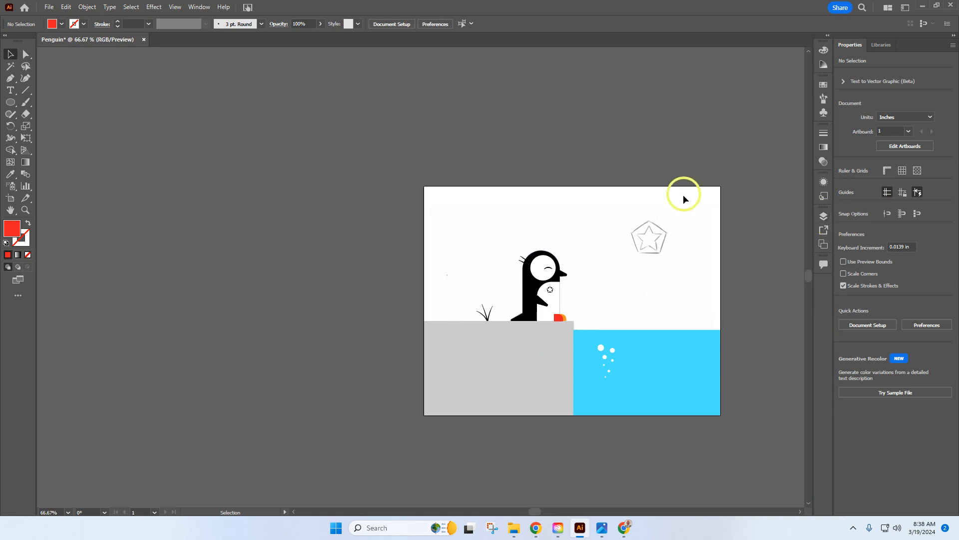
left_click(49, 7)
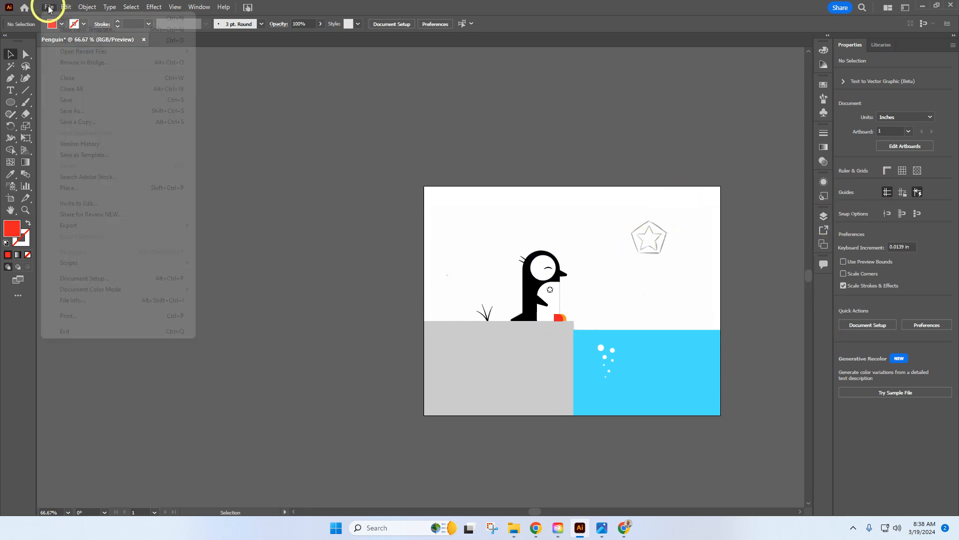
left_click(80, 101)
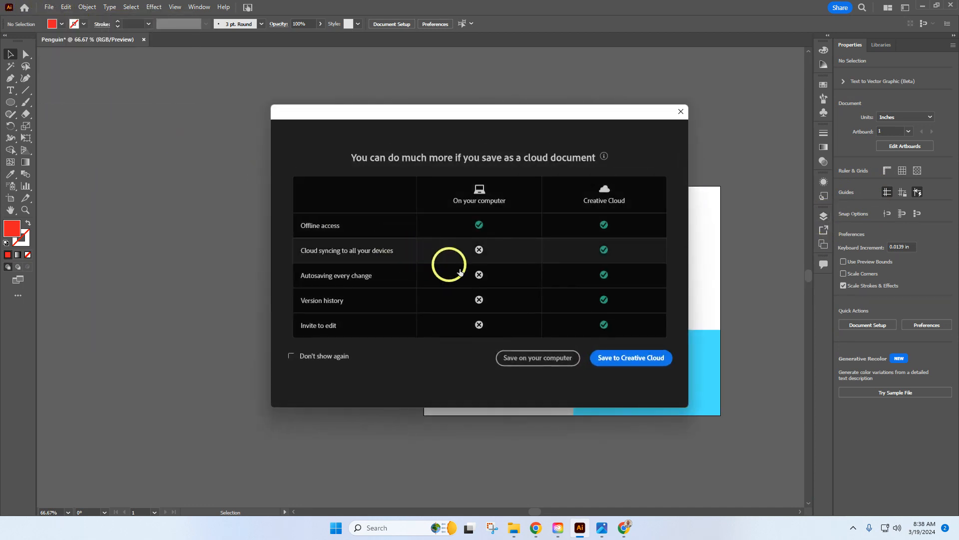
left_click(570, 358)
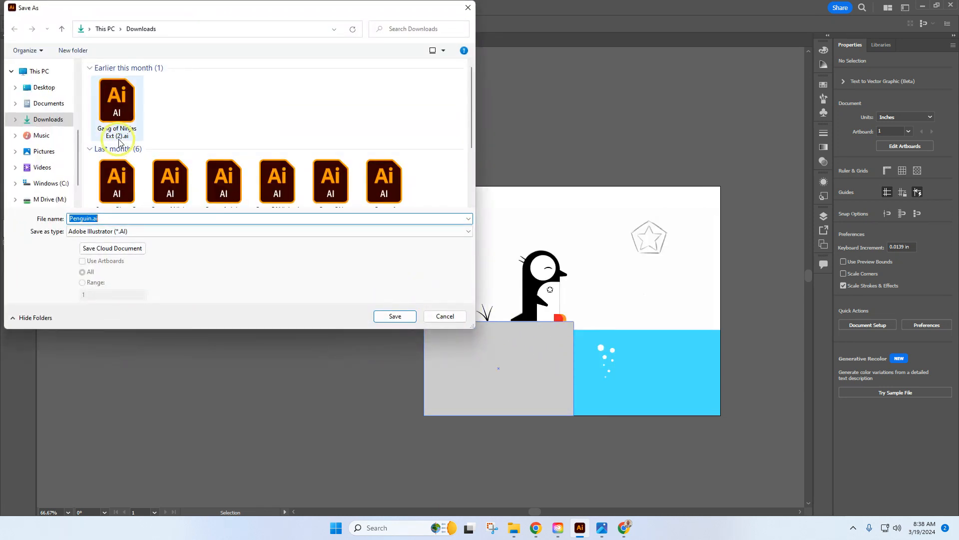
left_click(395, 316)
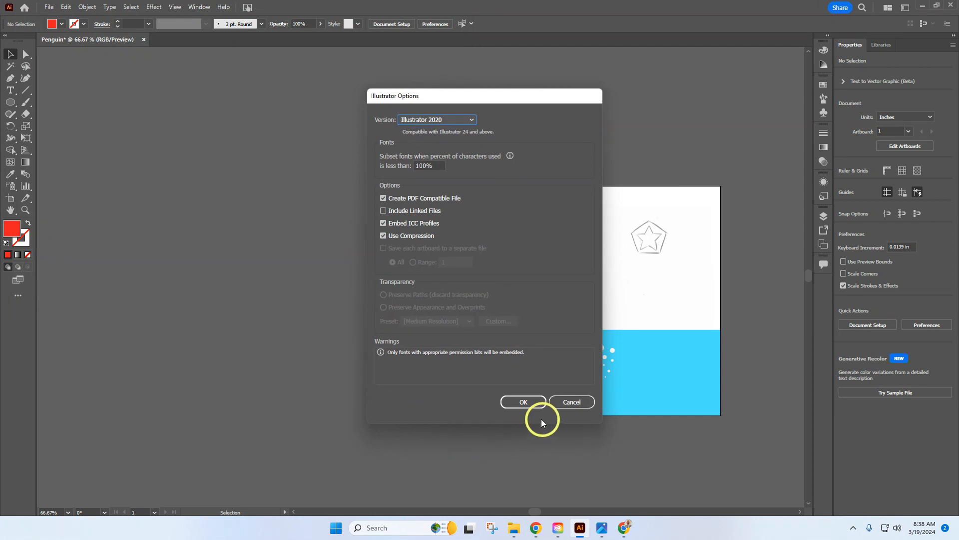
left_click(533, 405)
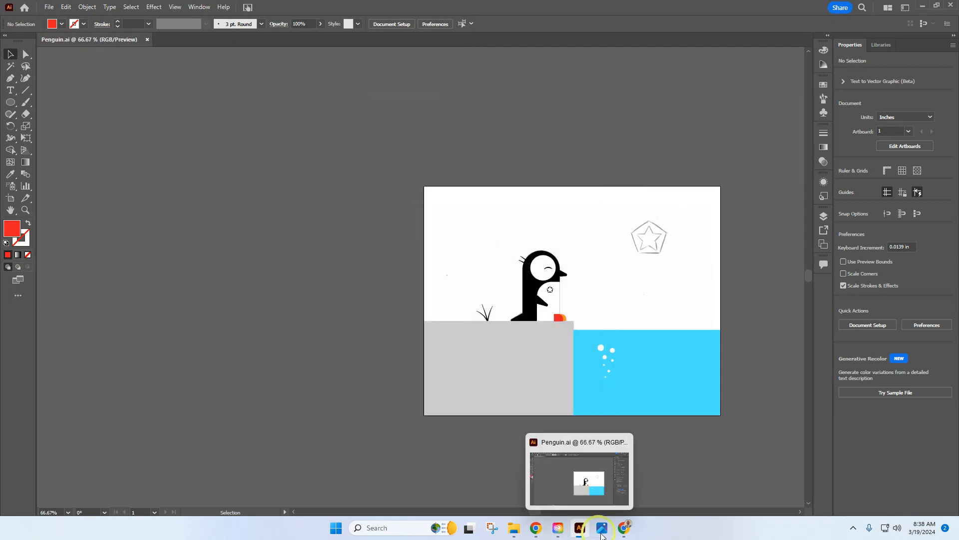
Switch to Chrome, show the Penguin Sketch - Tutorial assignment in Canvas as a student and start a new submission attempt.
left_click(624, 531)
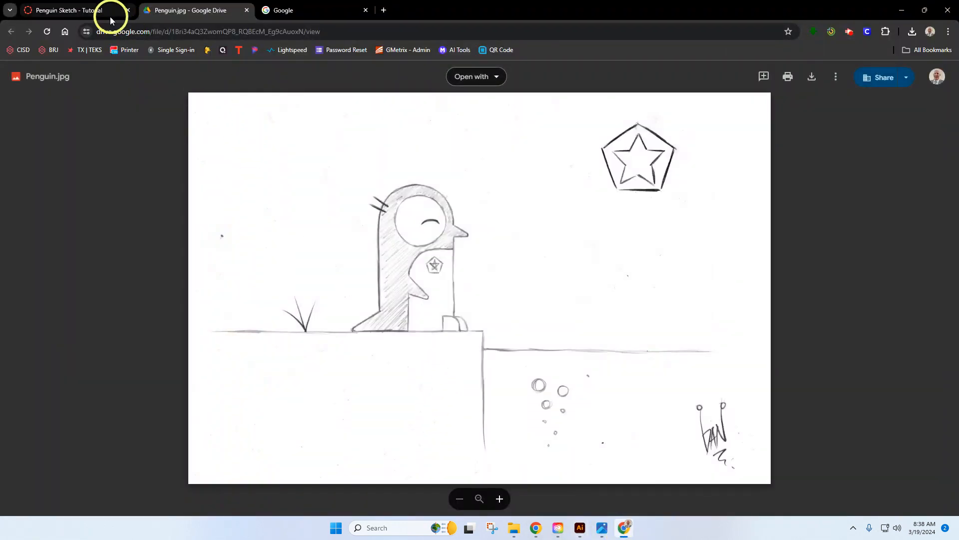
left_click(86, 11)
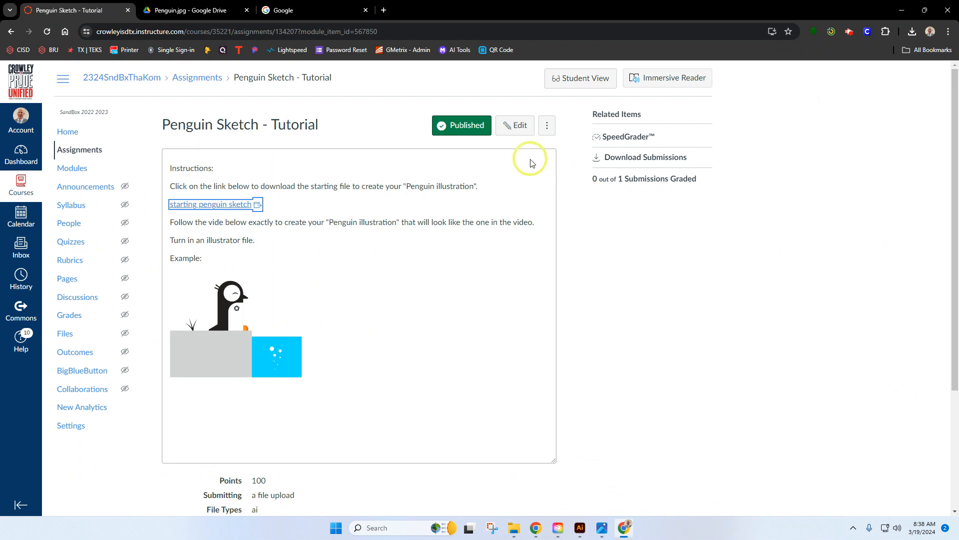
left_click(580, 78)
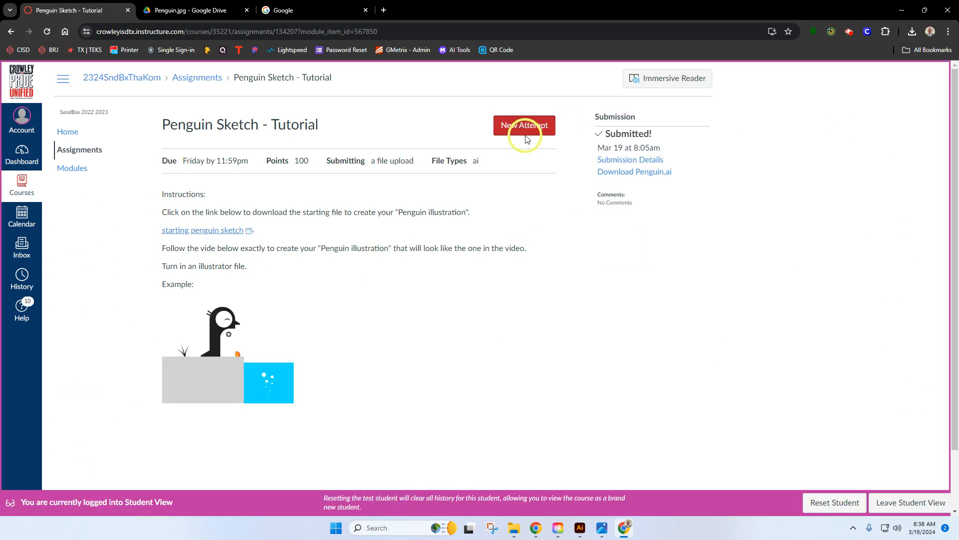
left_click(523, 126)
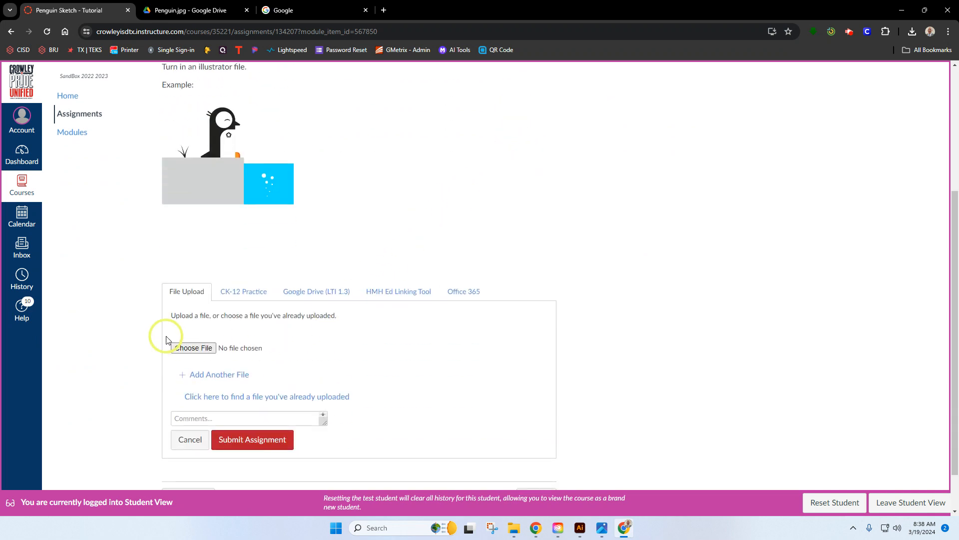
Attach Penguin.ai from Downloads to the file upload and submit the assignment.
left_click(191, 347)
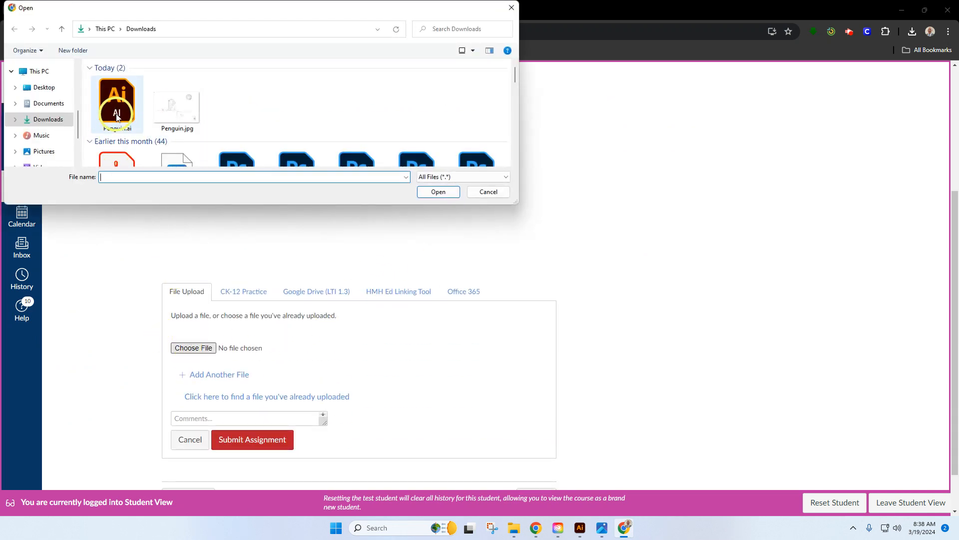
left_click(116, 116)
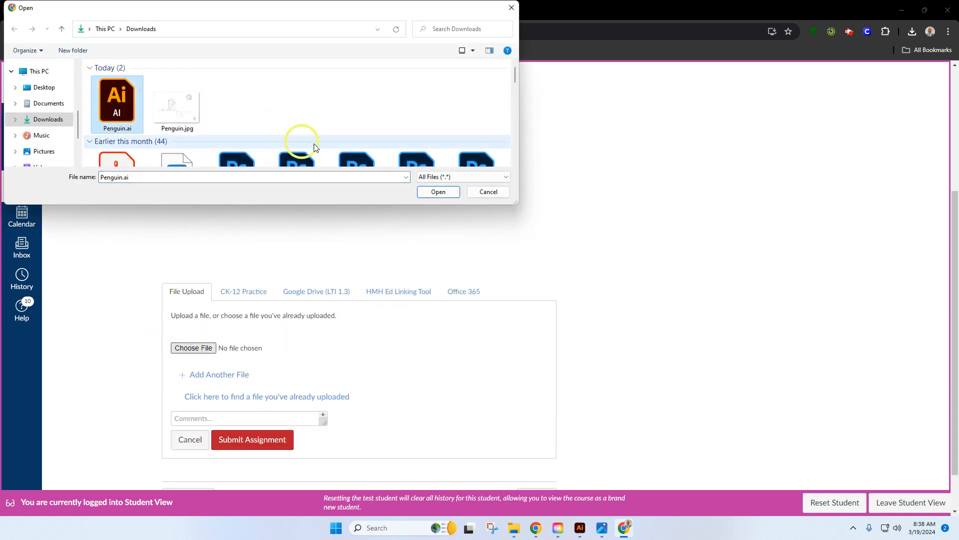
left_click(436, 193)
left_click(274, 439)
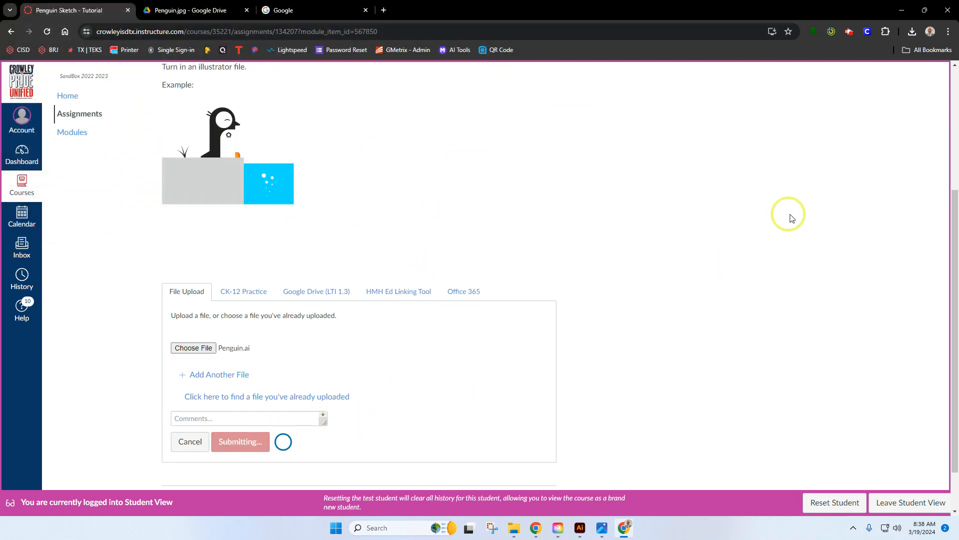